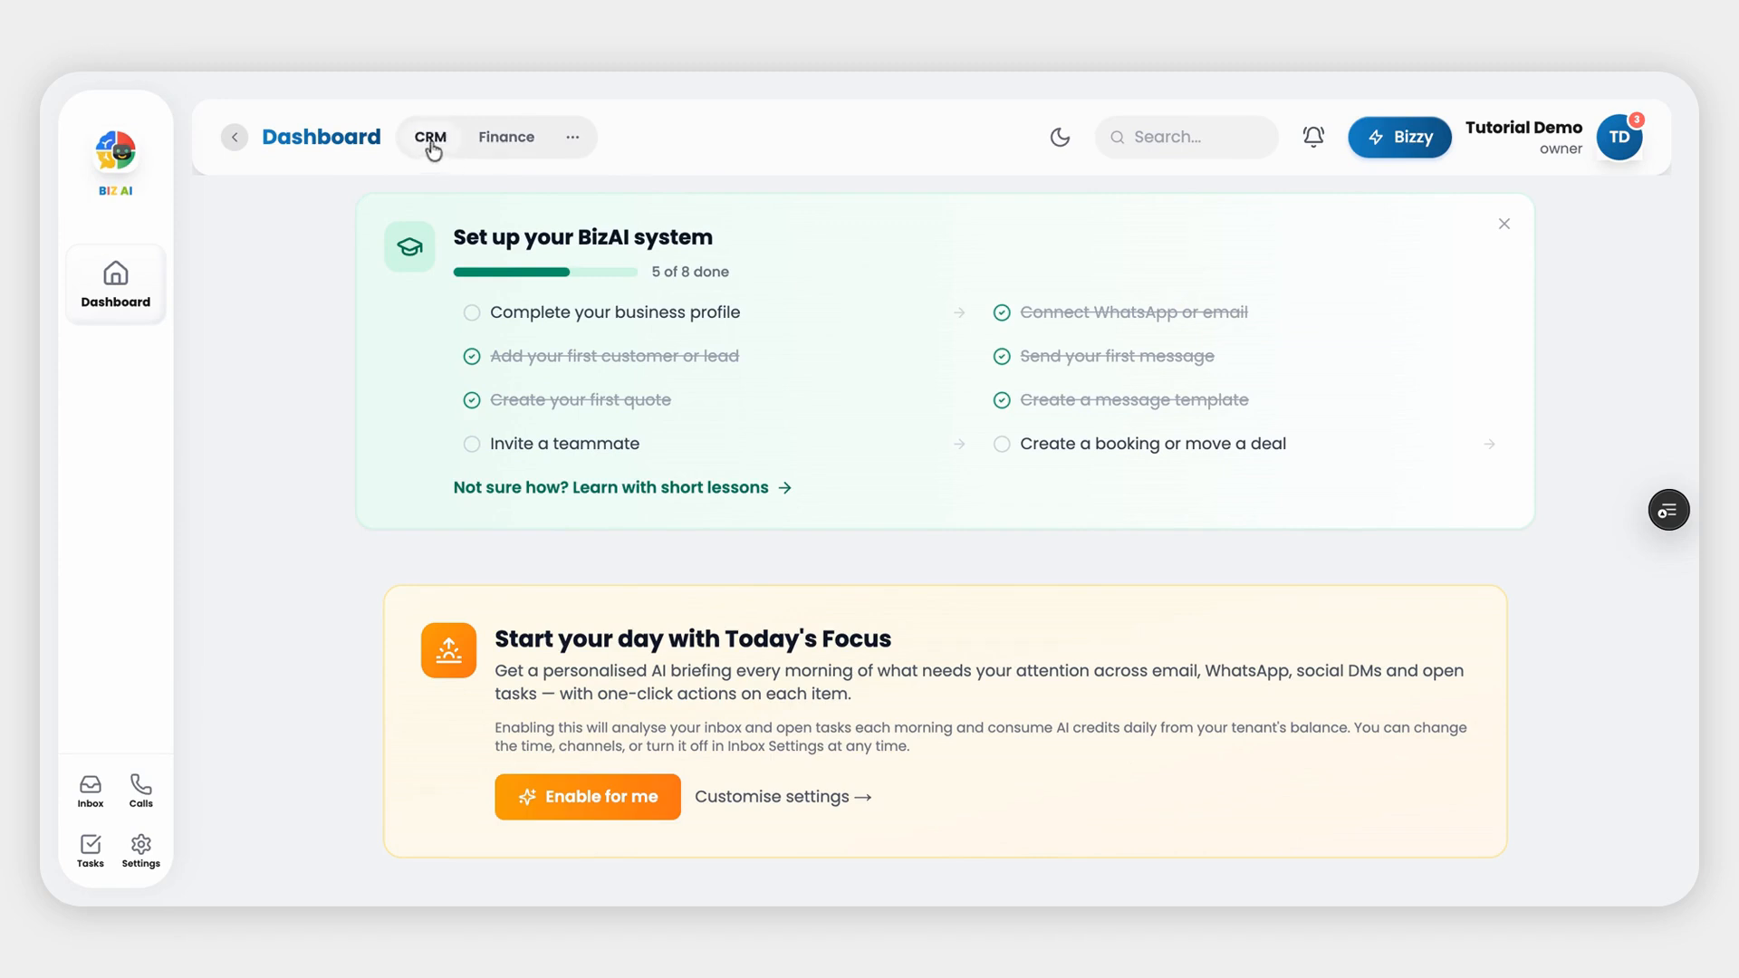
Open the Marketing module's campaigns, view SMS Marketing, and switch to WhatsApp Marketing.
left_click(574, 148)
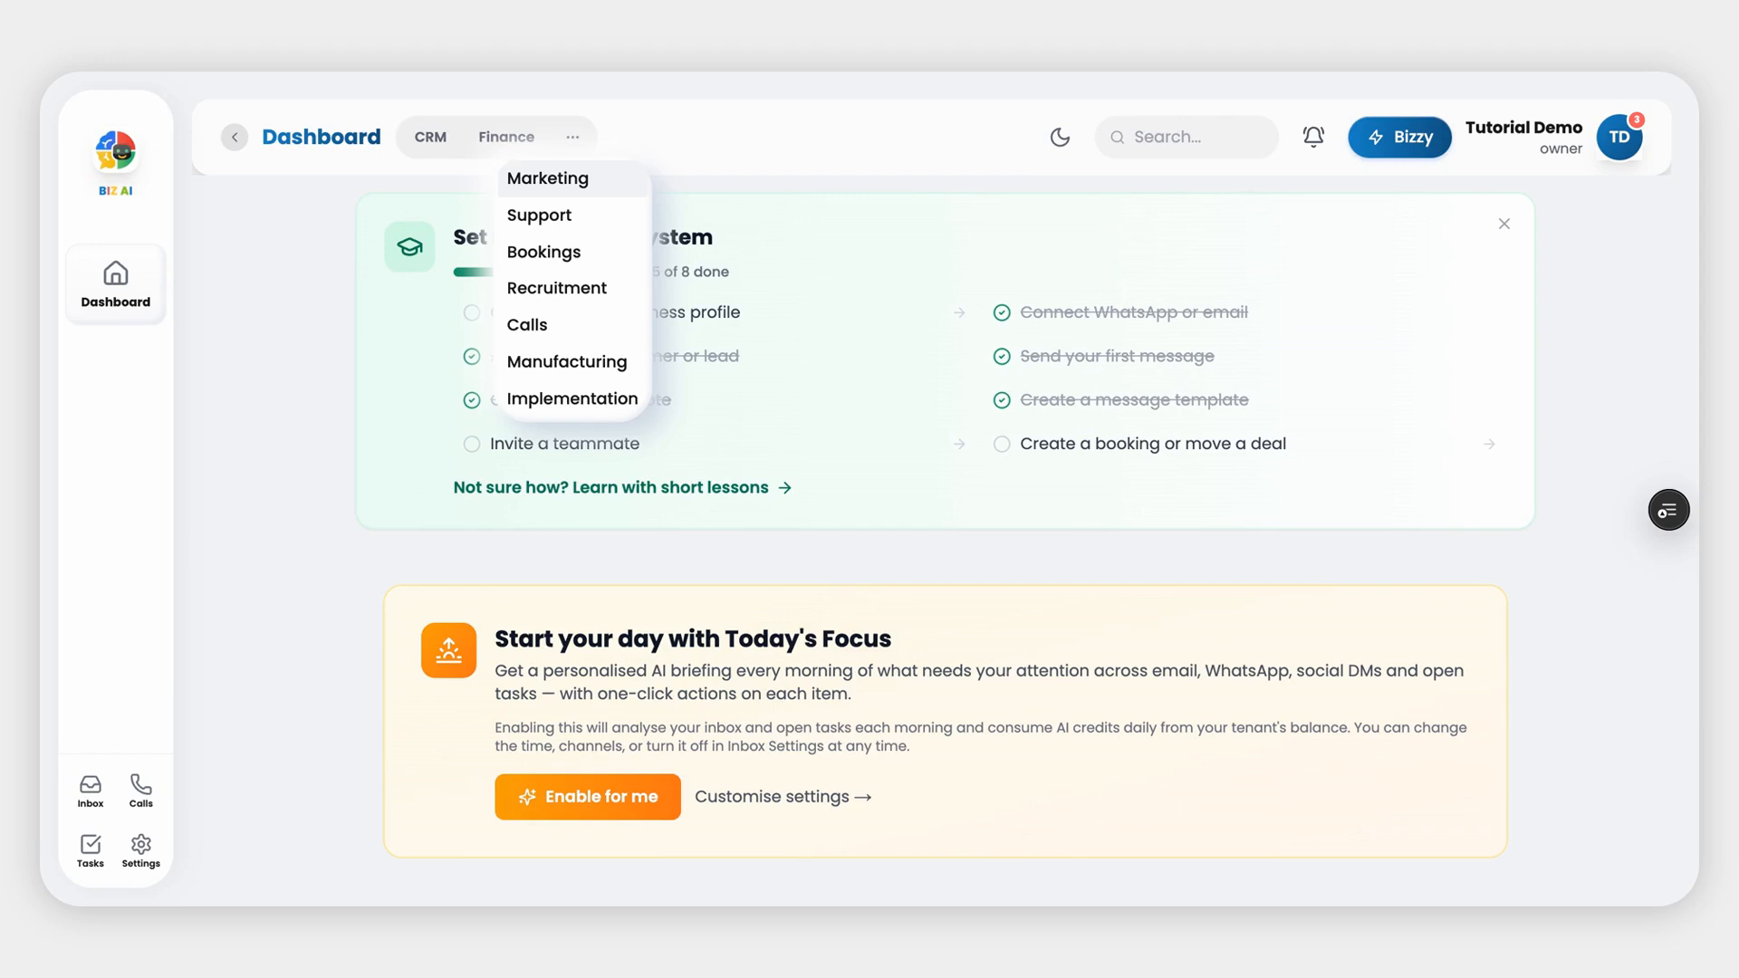
left_click(547, 179)
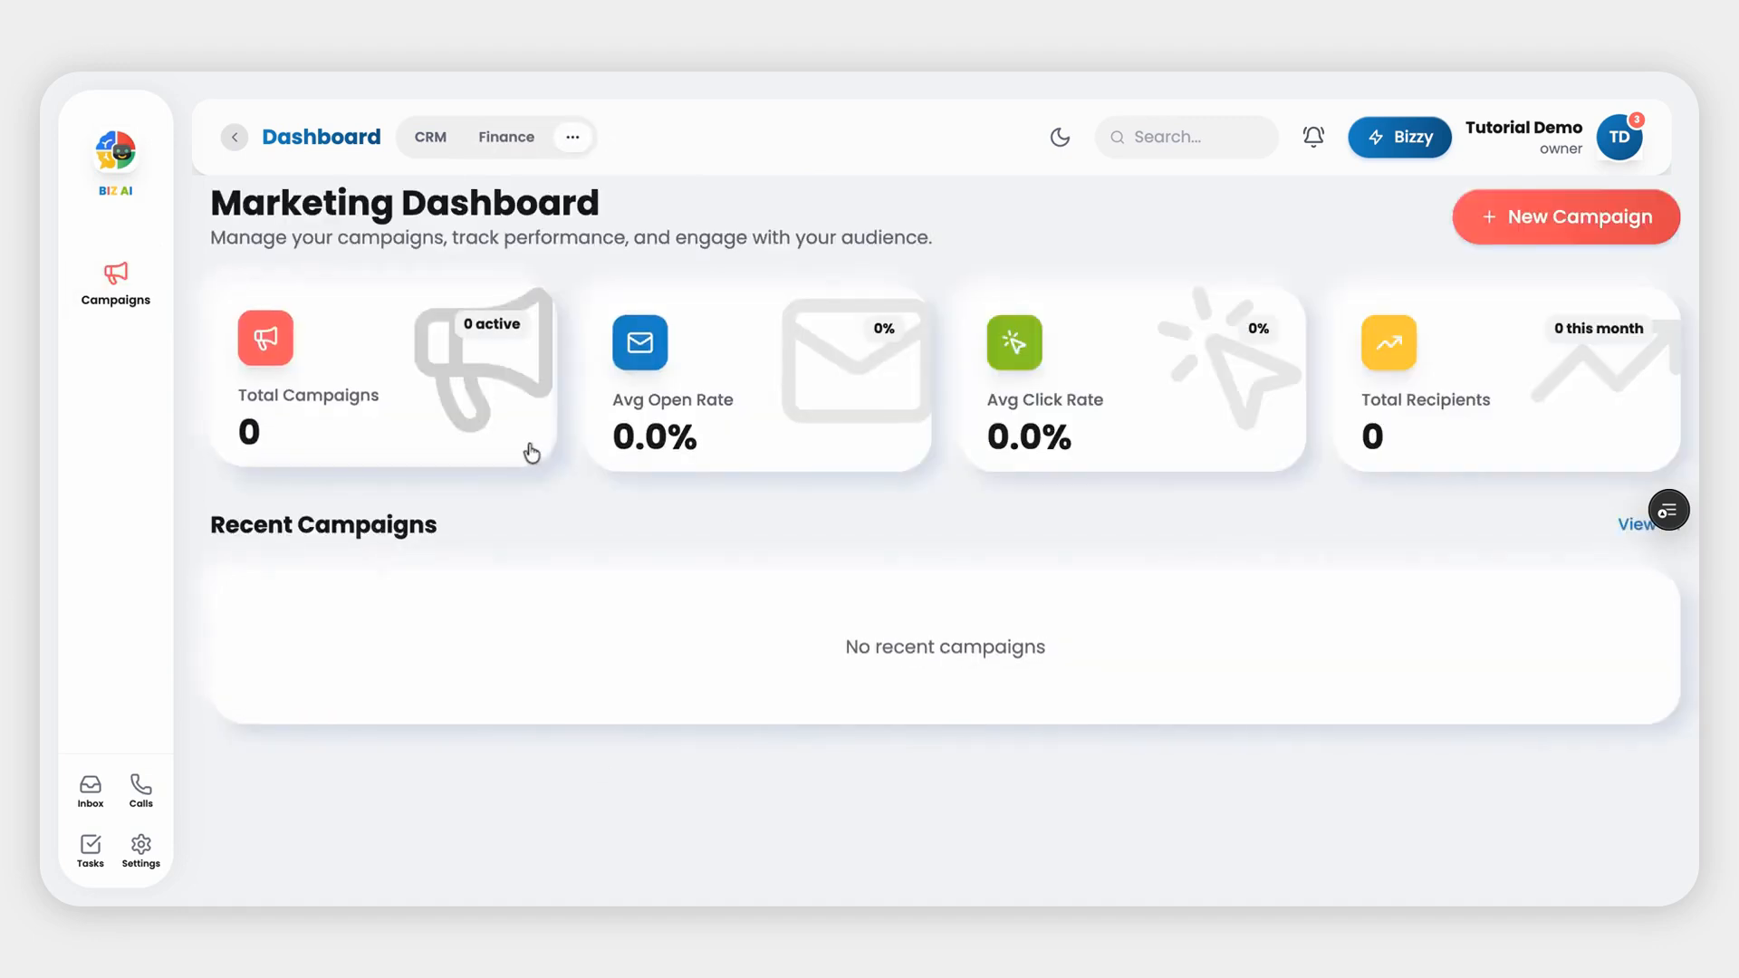
left_click(115, 278)
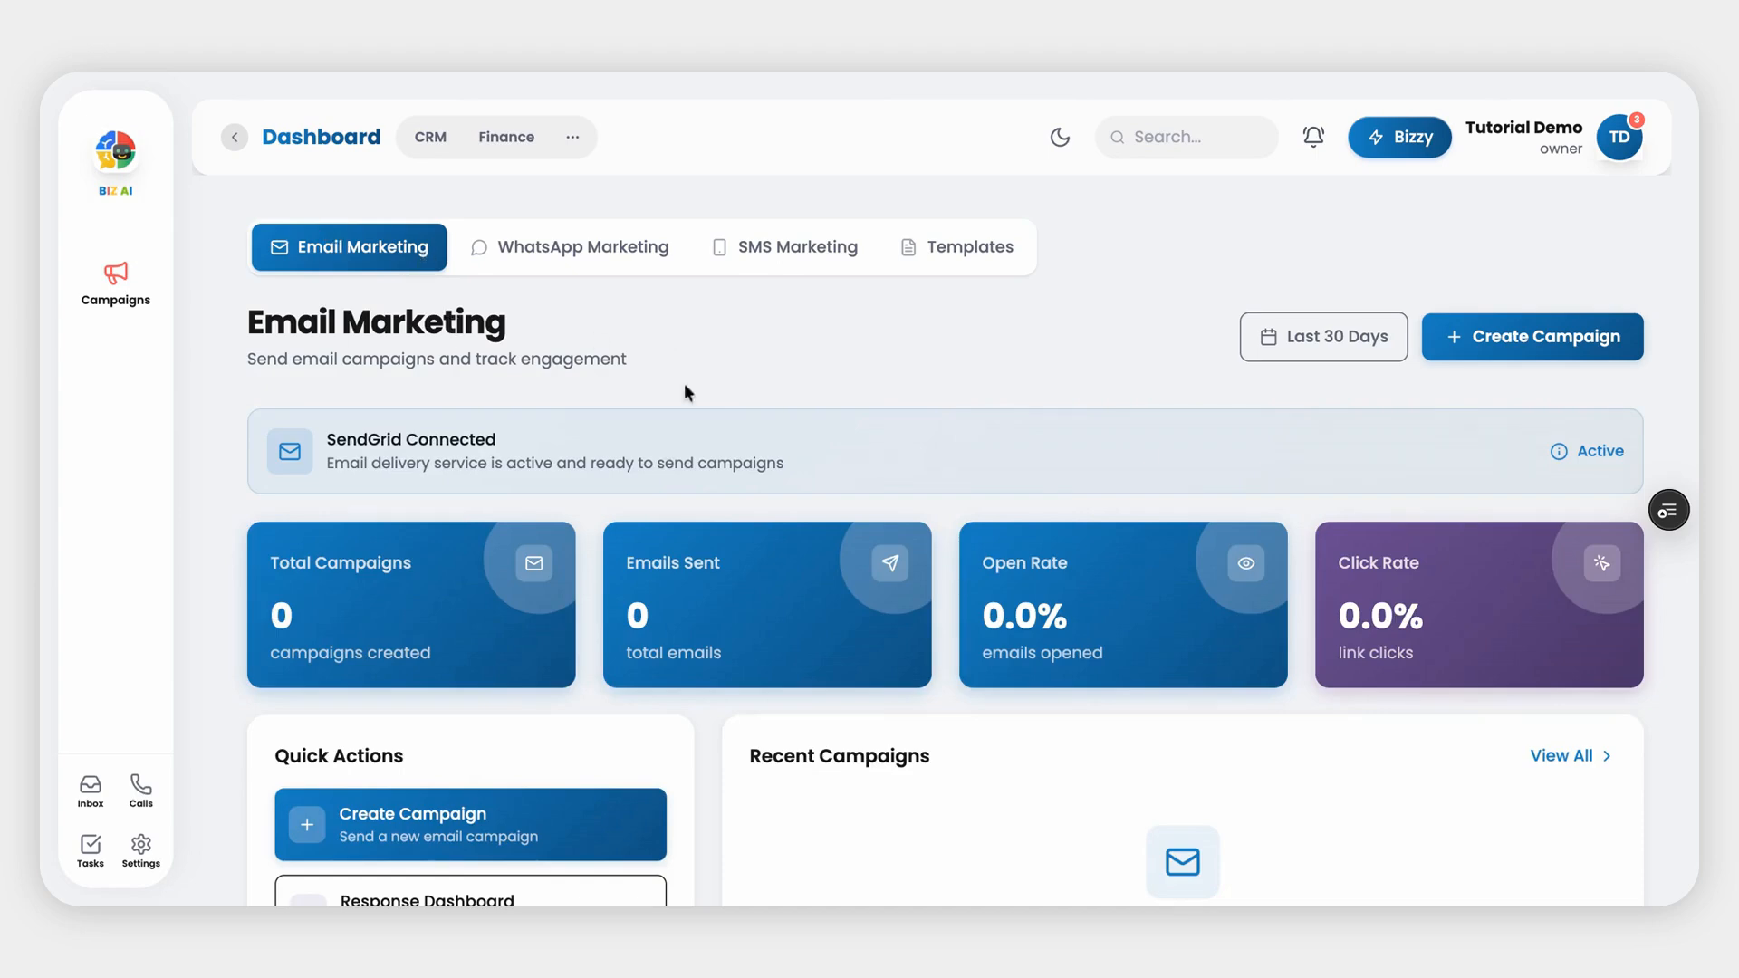
left_click(794, 254)
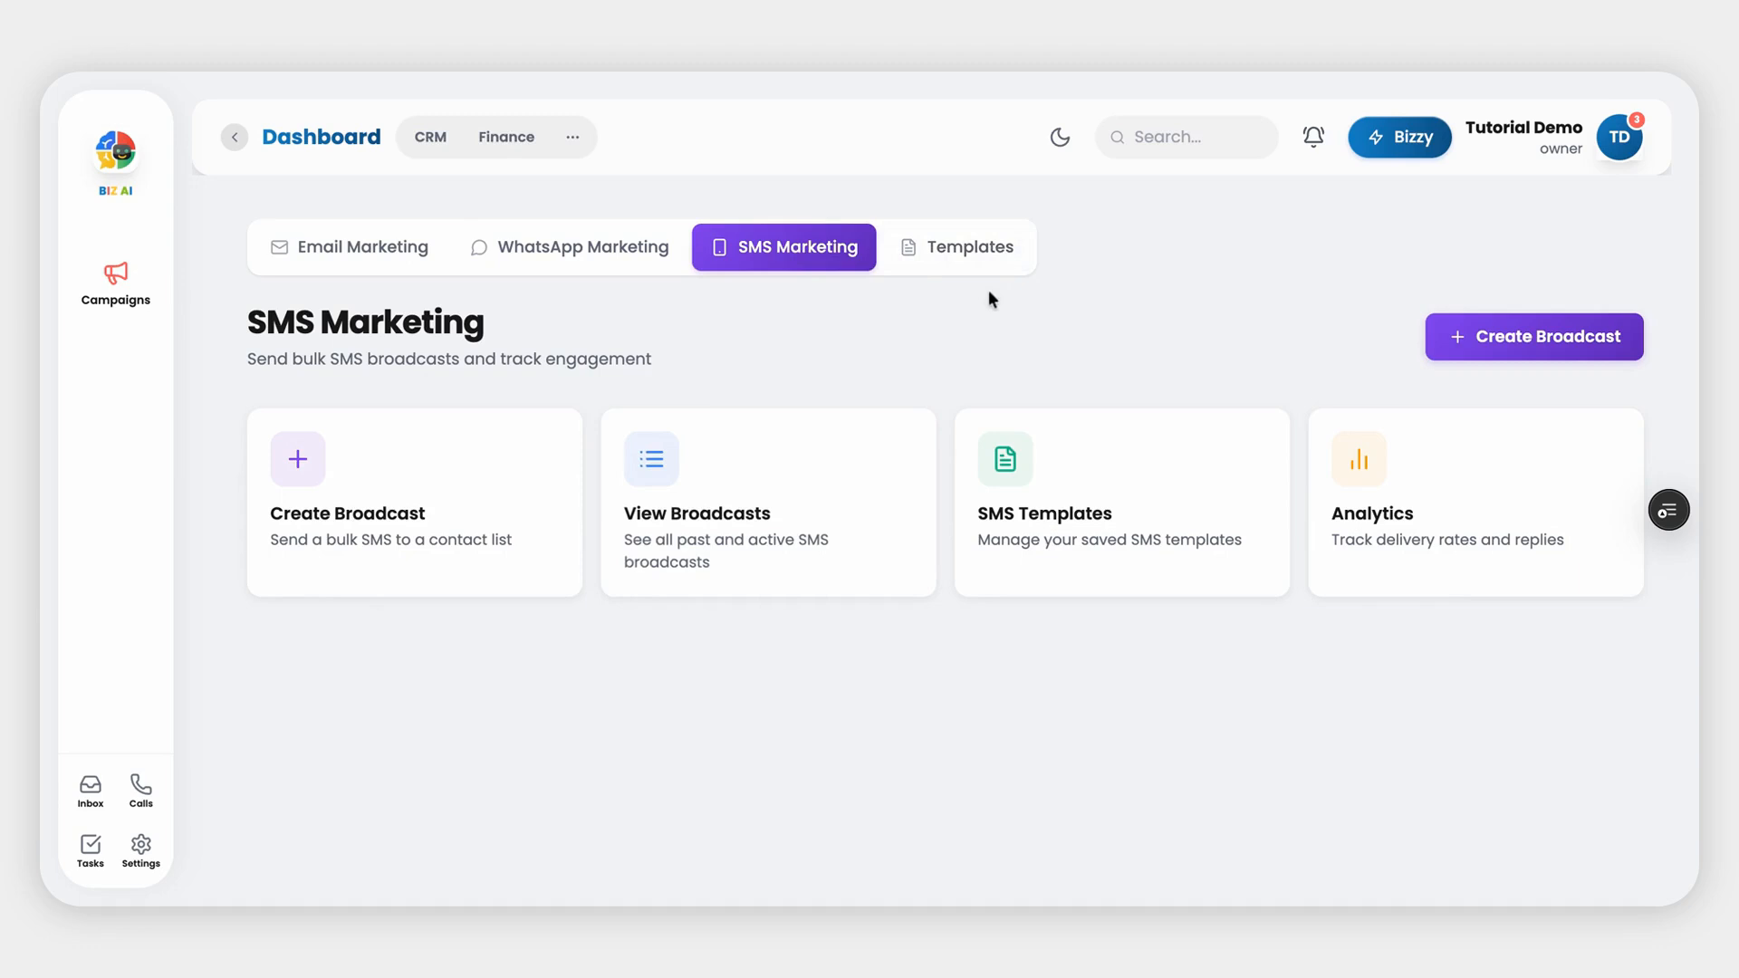
left_click(555, 260)
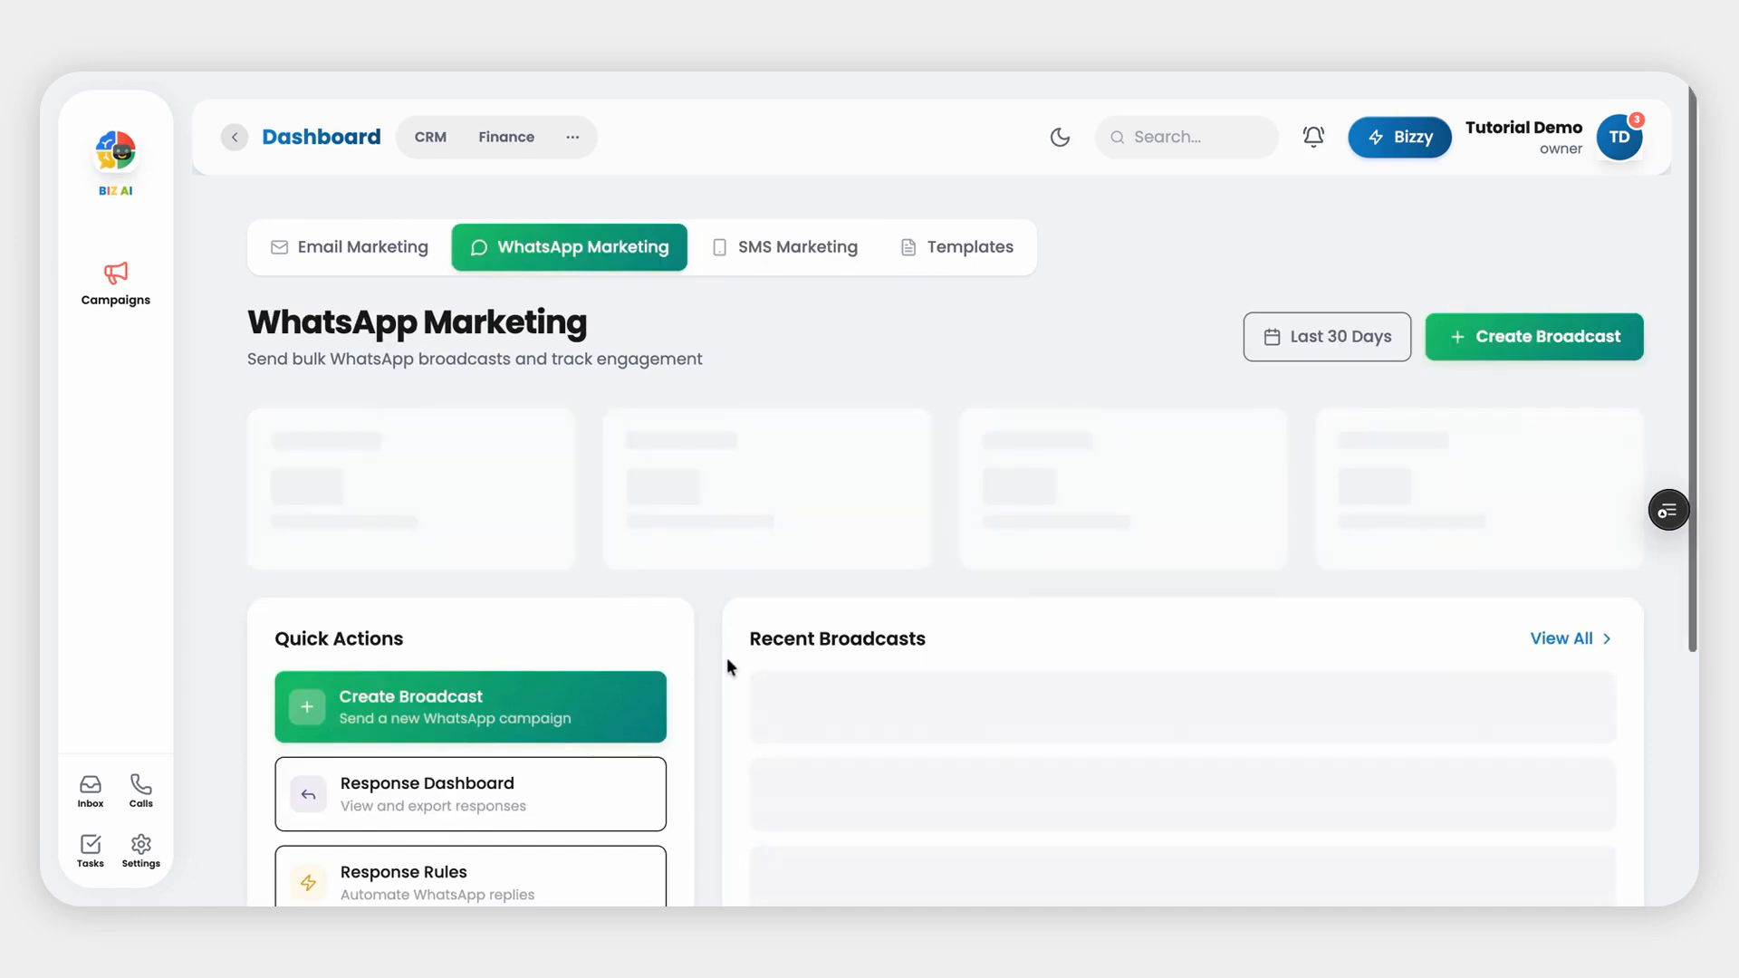
Examine the WhatsApp Marketing overview, including its statistics, quick actions and recent broadcasts.
scroll(728, 662, "down", 2)
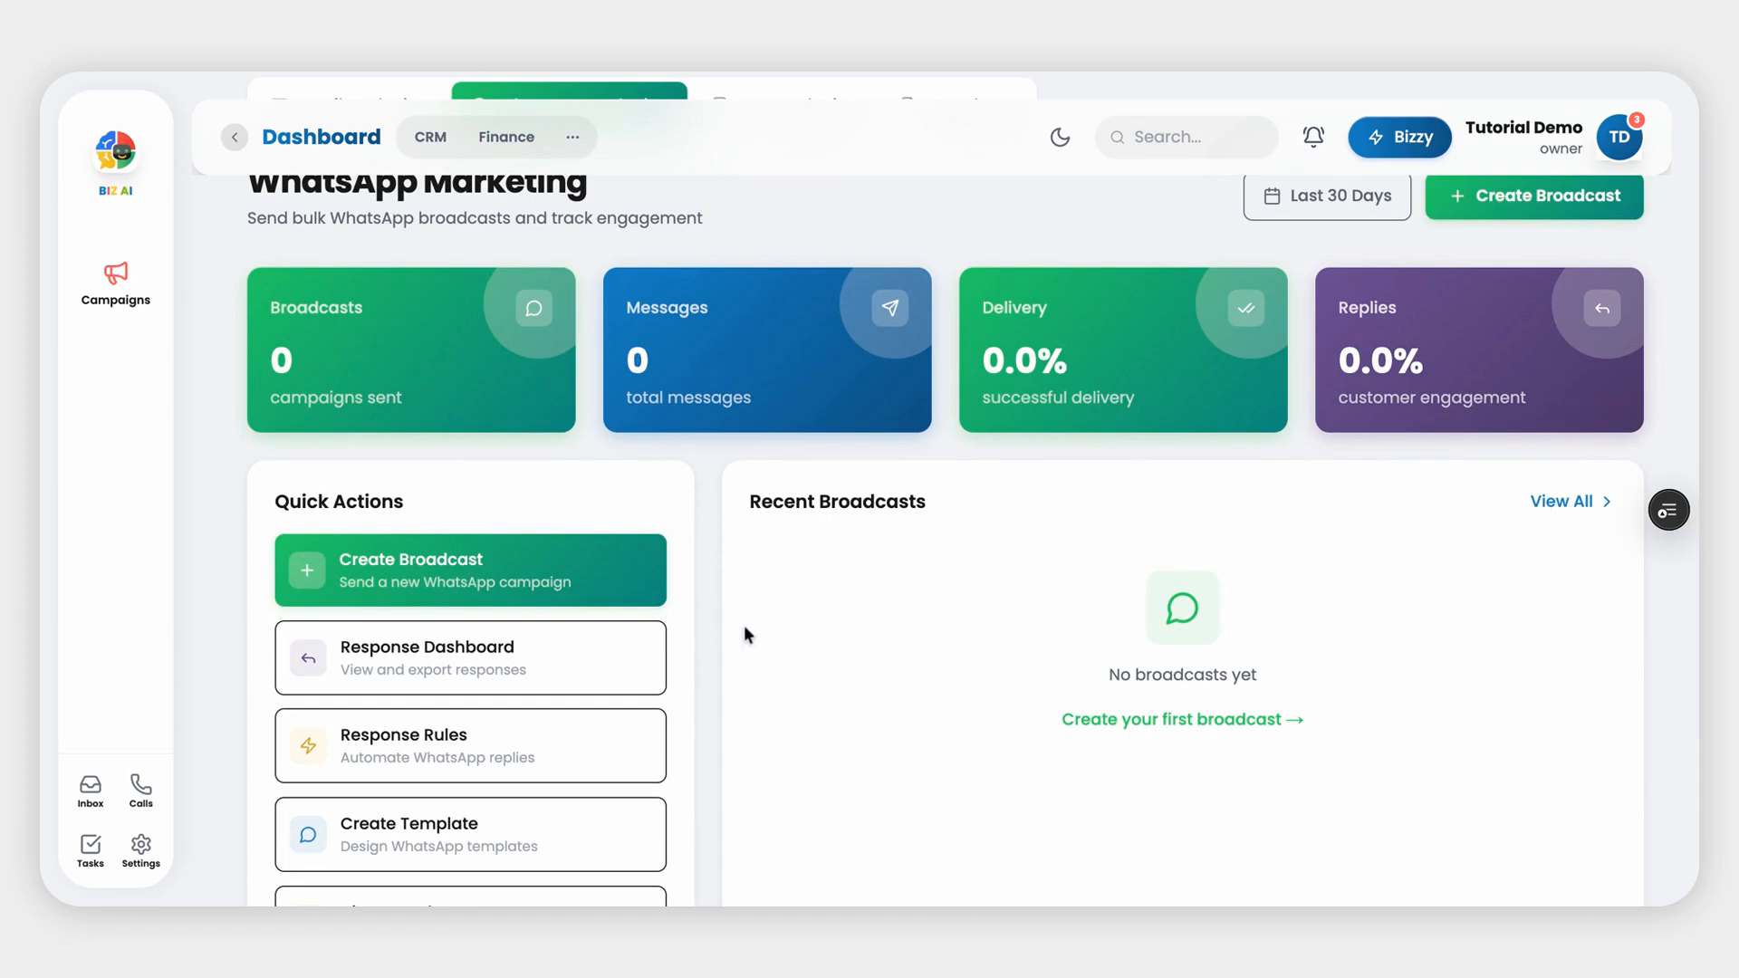
scroll(745, 634, "down", 2)
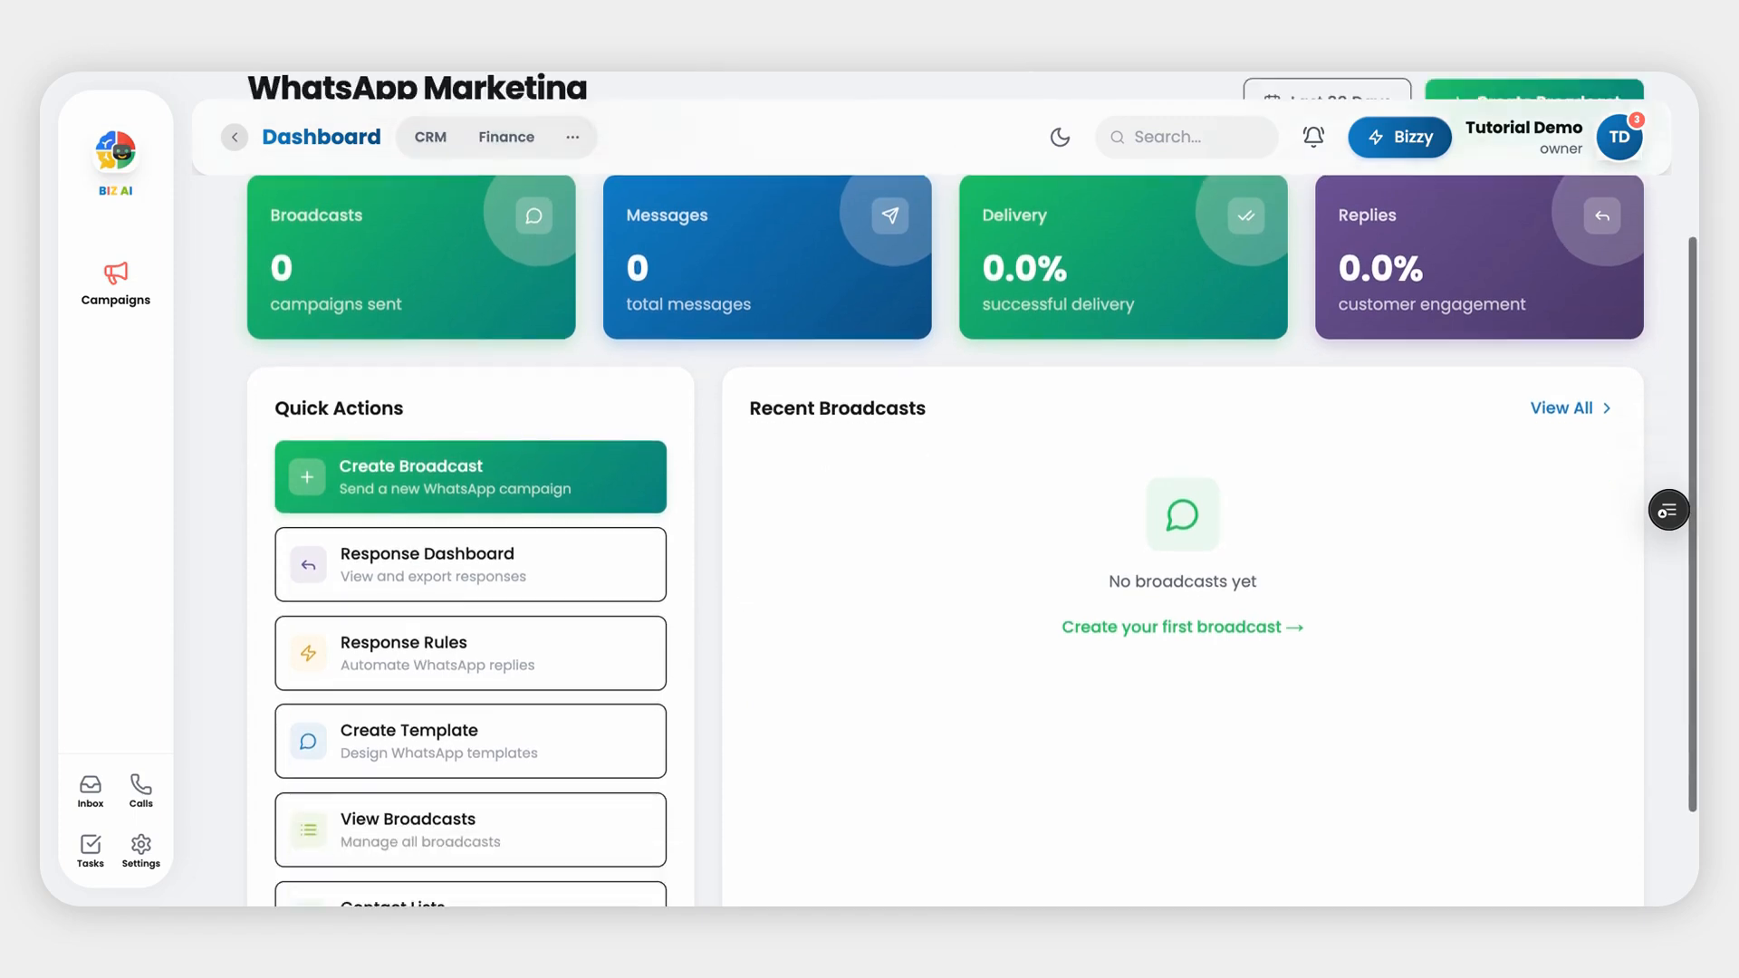
scroll(971, 543, "up", 3)
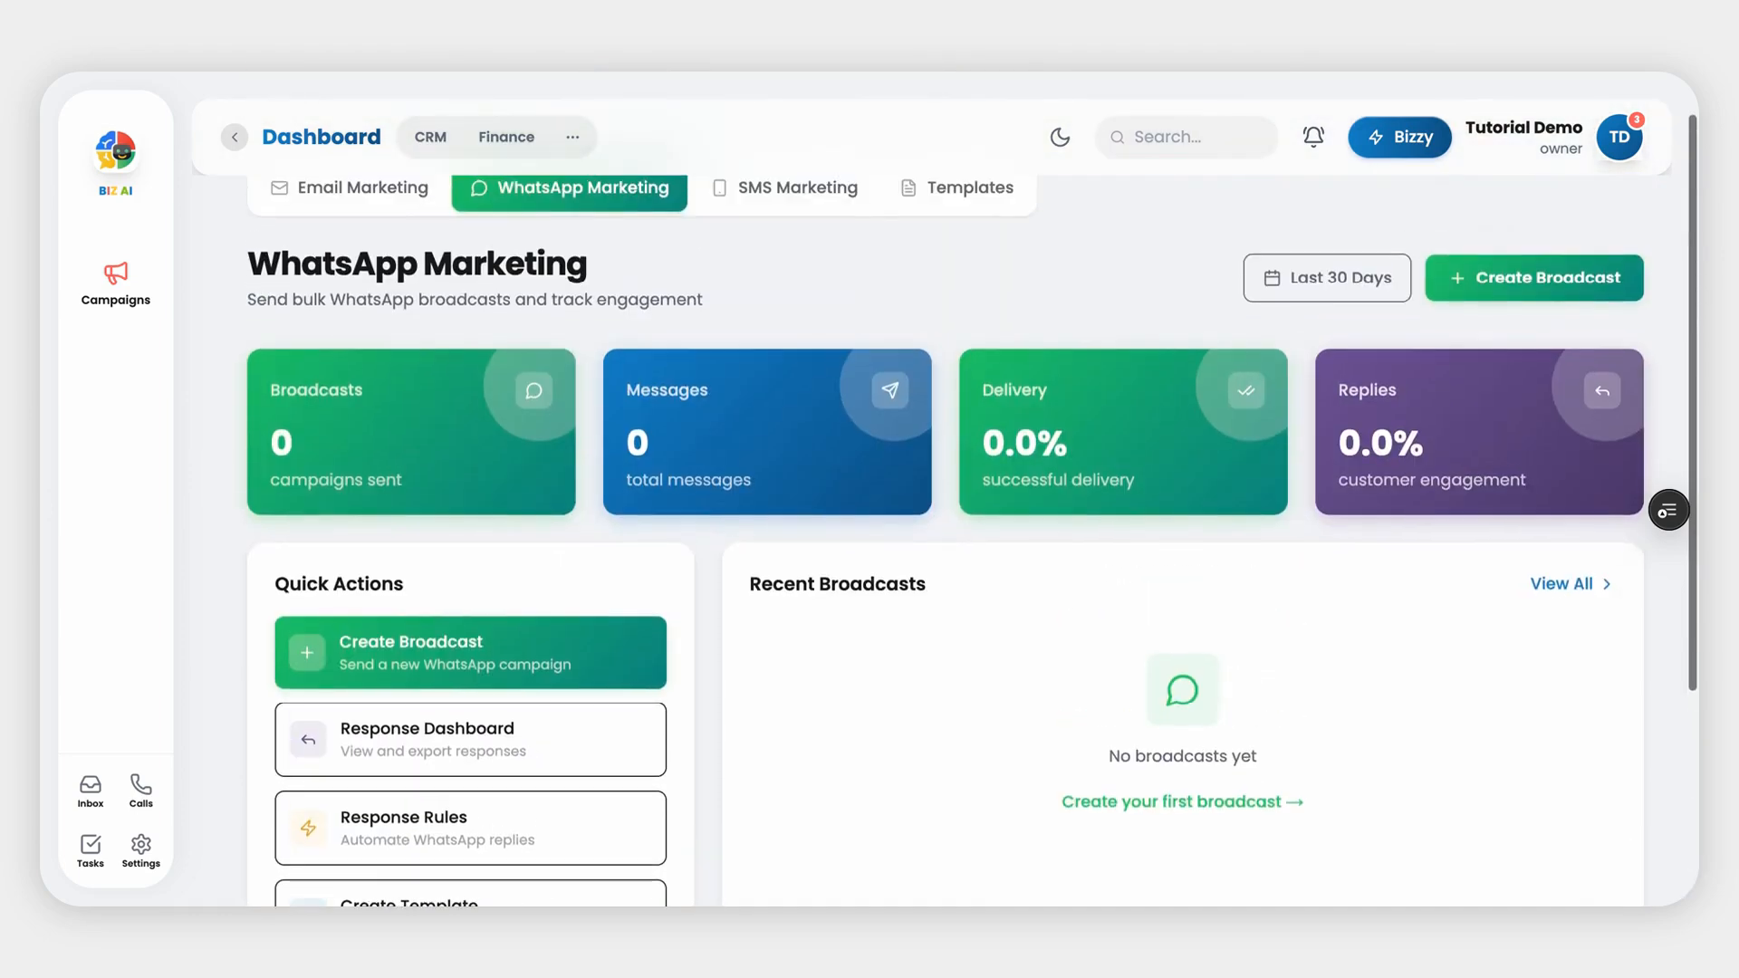
scroll(354, 413, "down", 3)
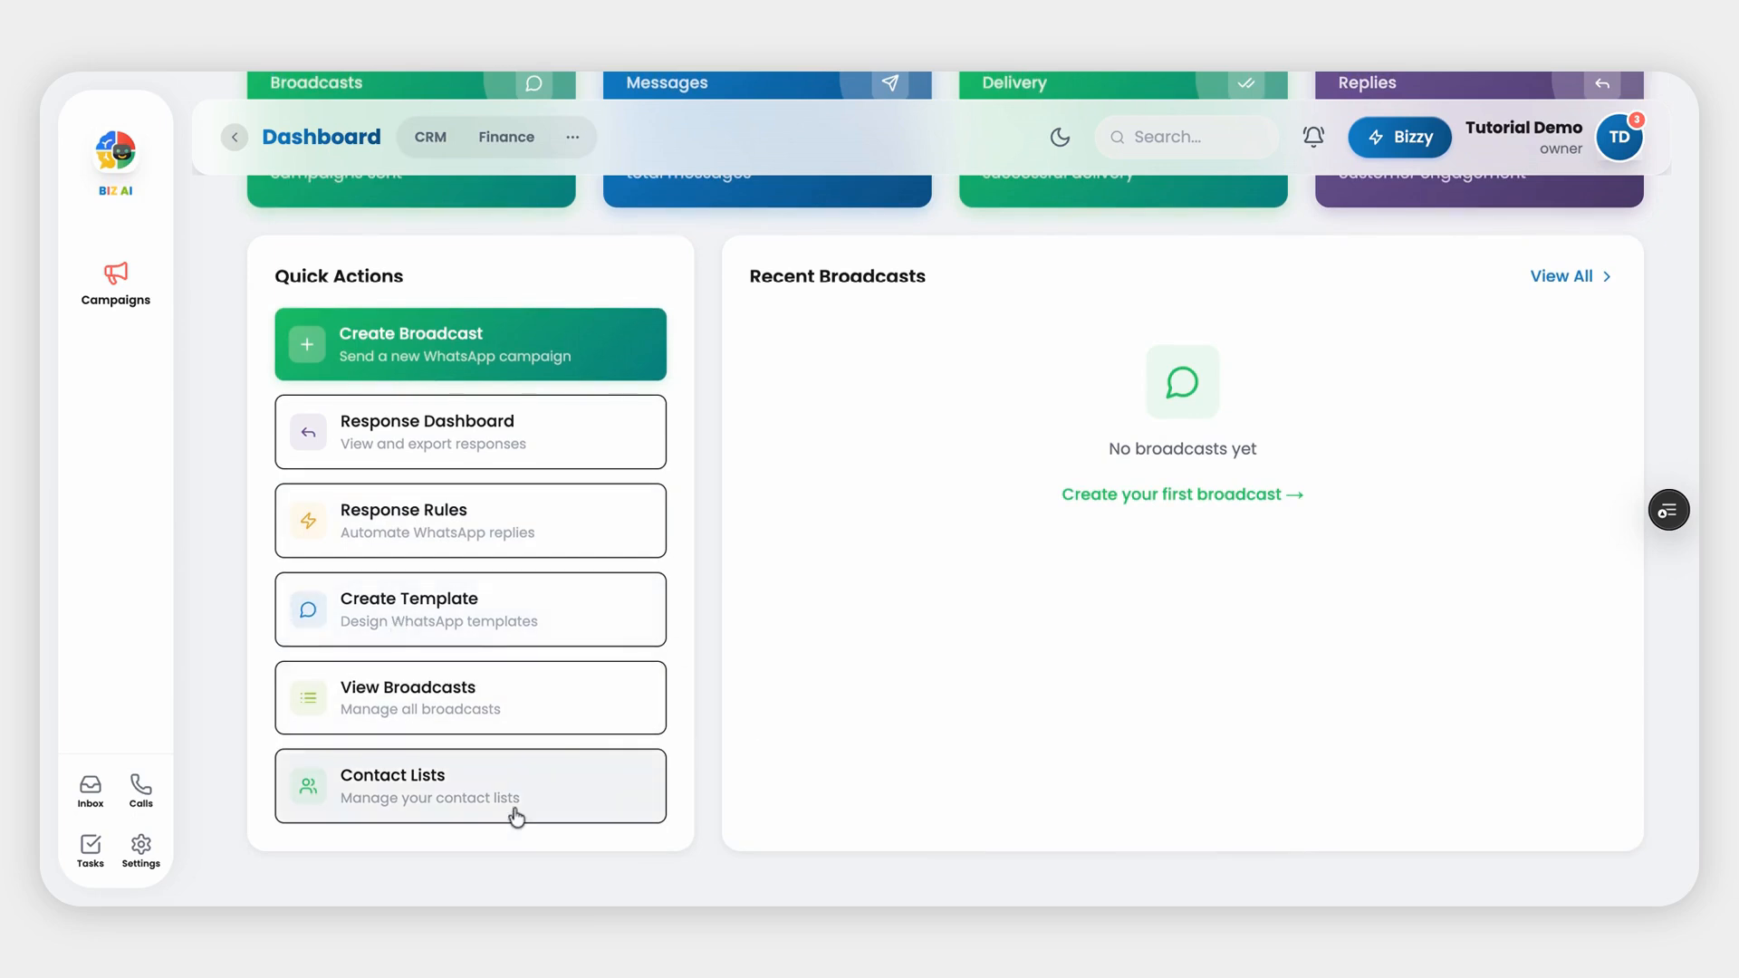
scroll(661, 823, "up", 1)
scroll(663, 823, "up", 2)
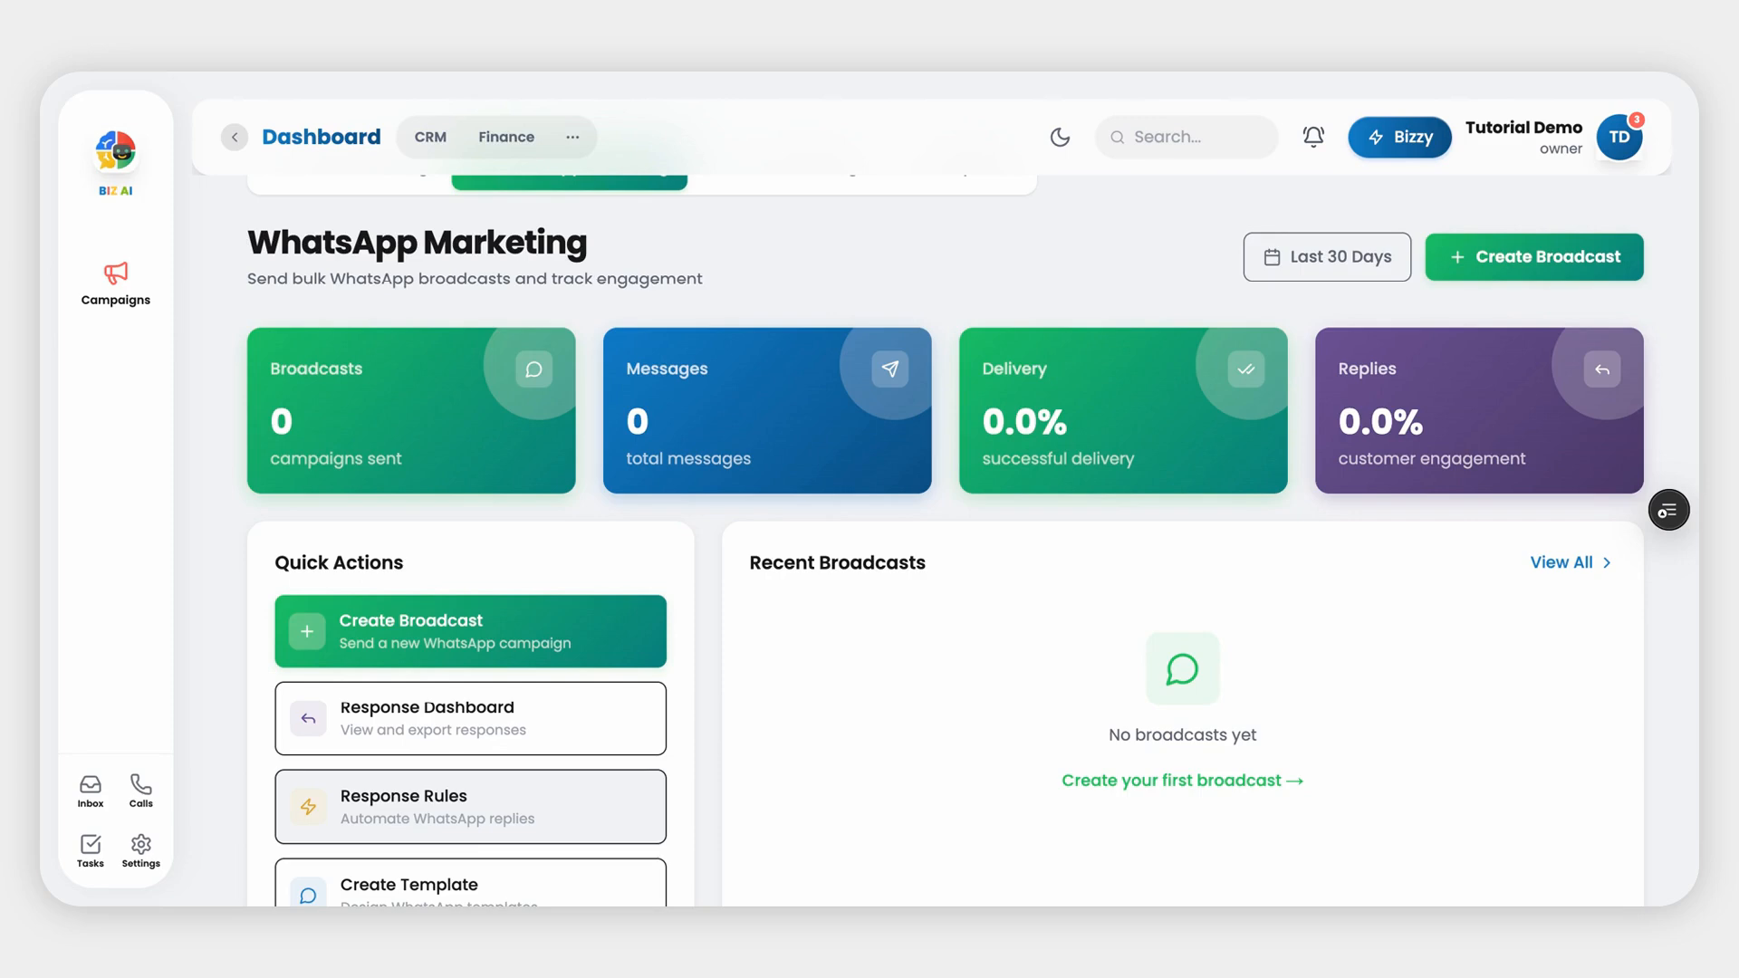
scroll(945, 544, "down", 3)
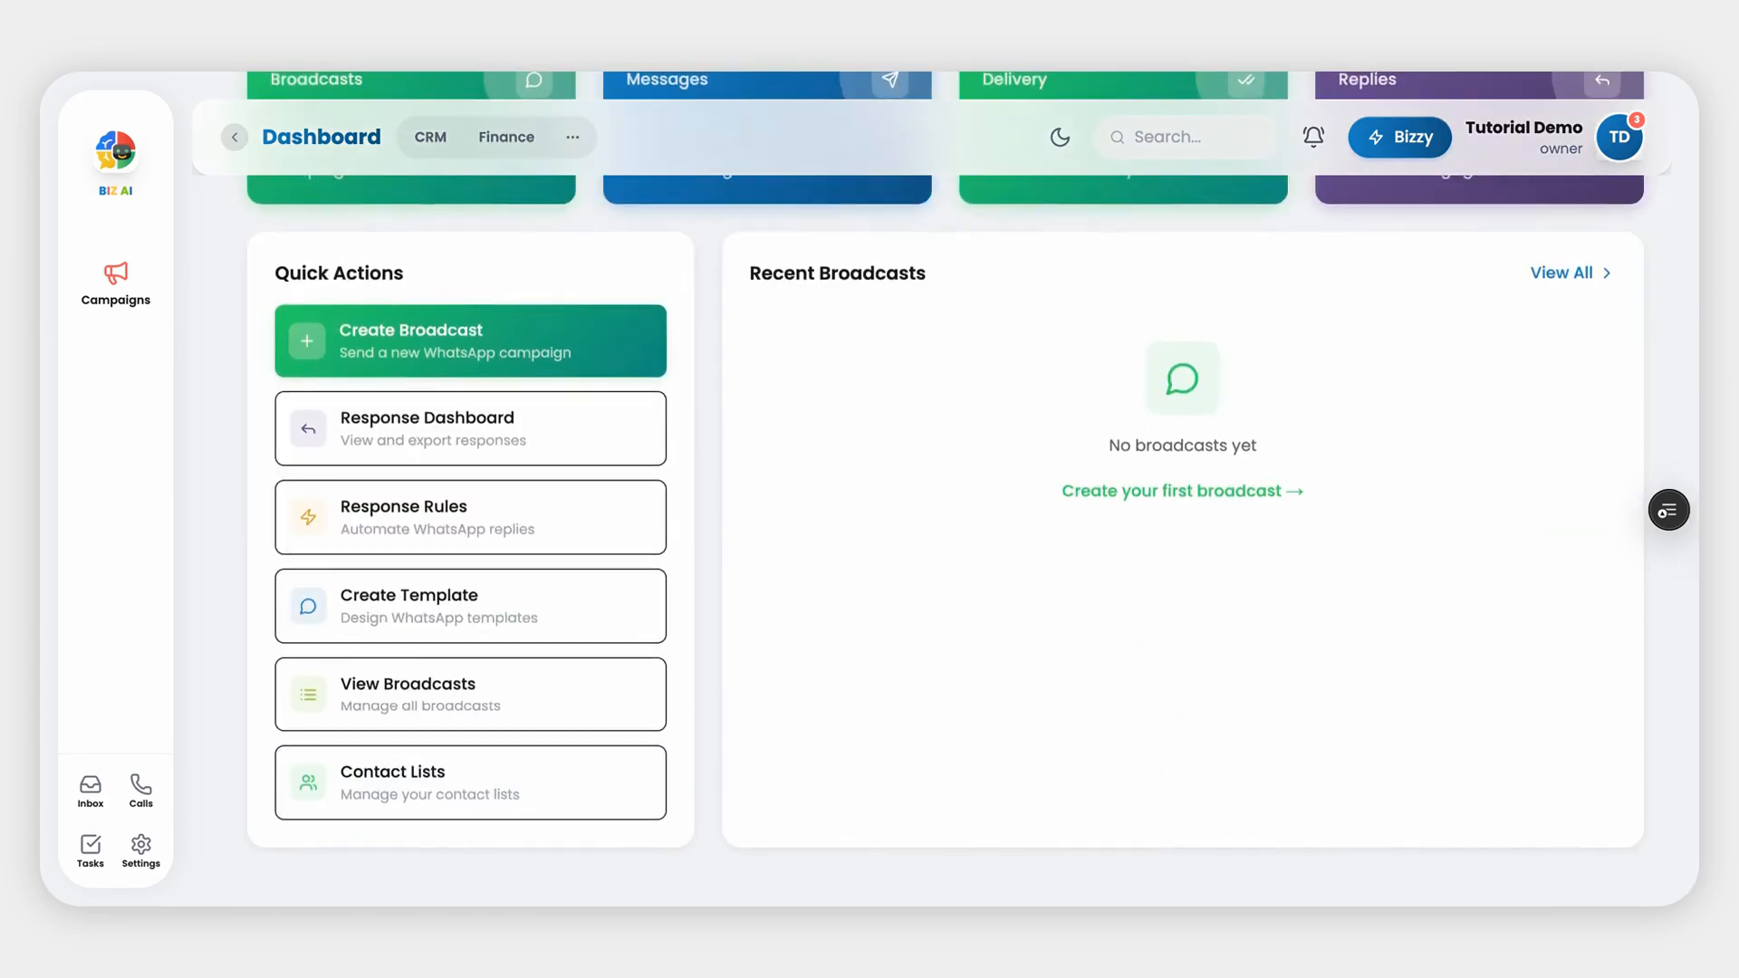
scroll(654, 785, "up", 4)
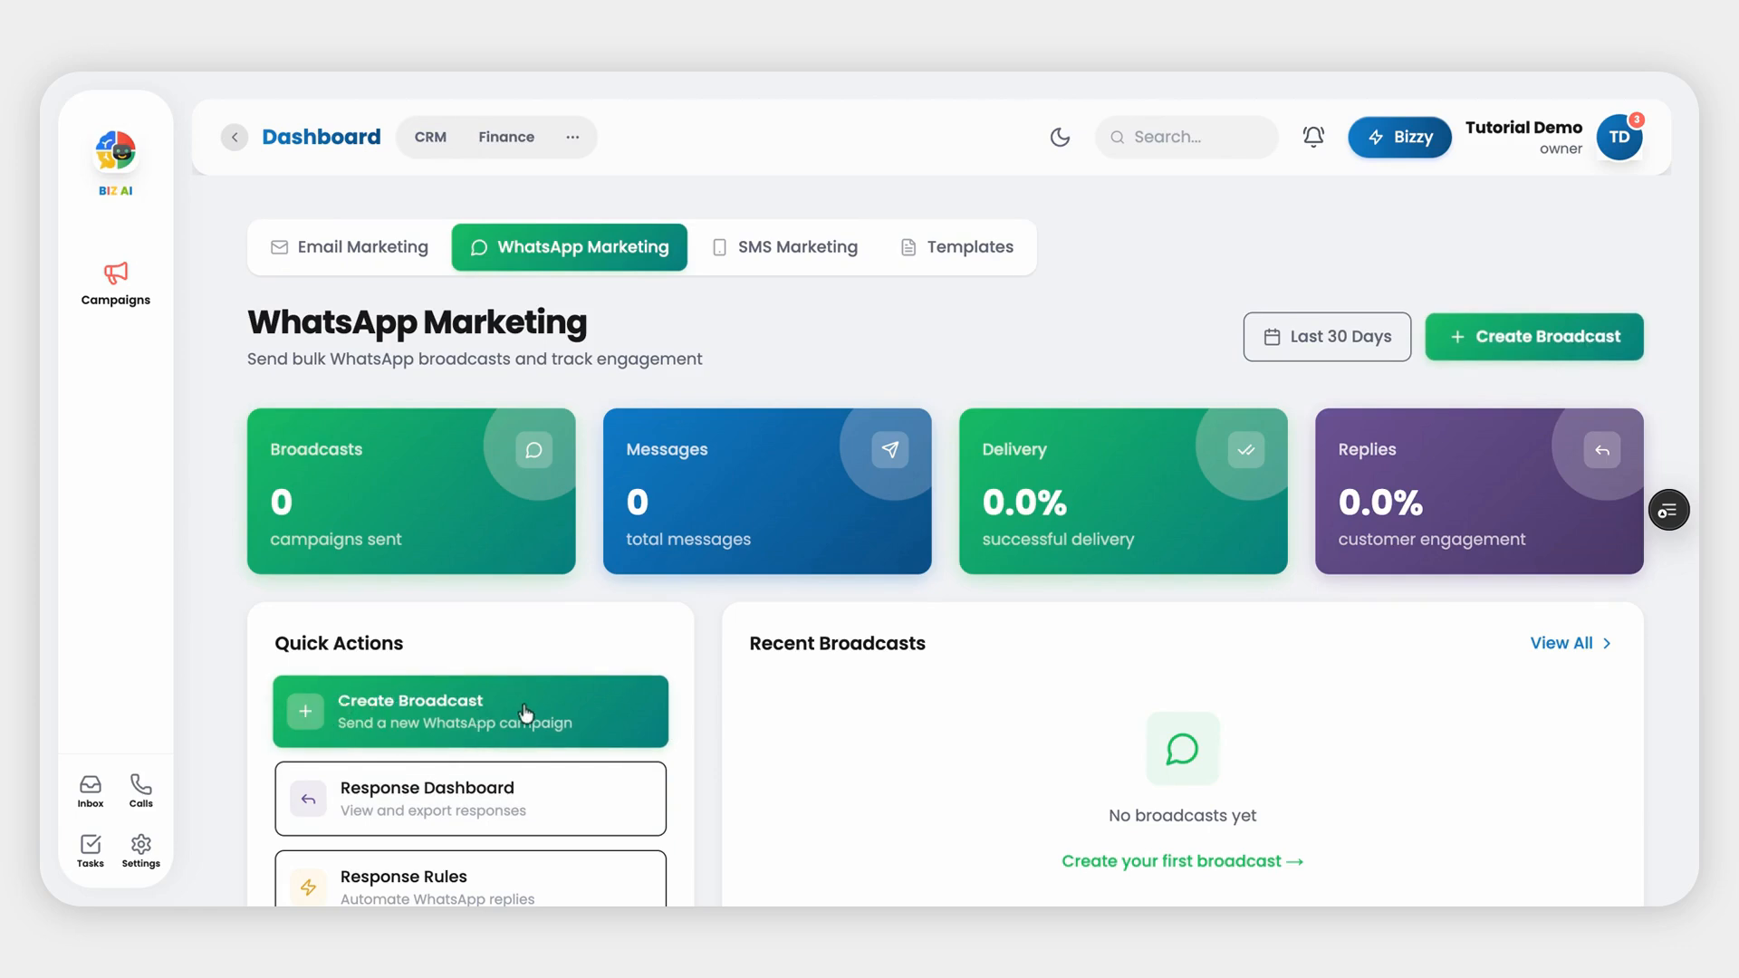
Start a new WhatsApp broadcast with the approved demo_test template and proceed to audience selection.
left_click(480, 712)
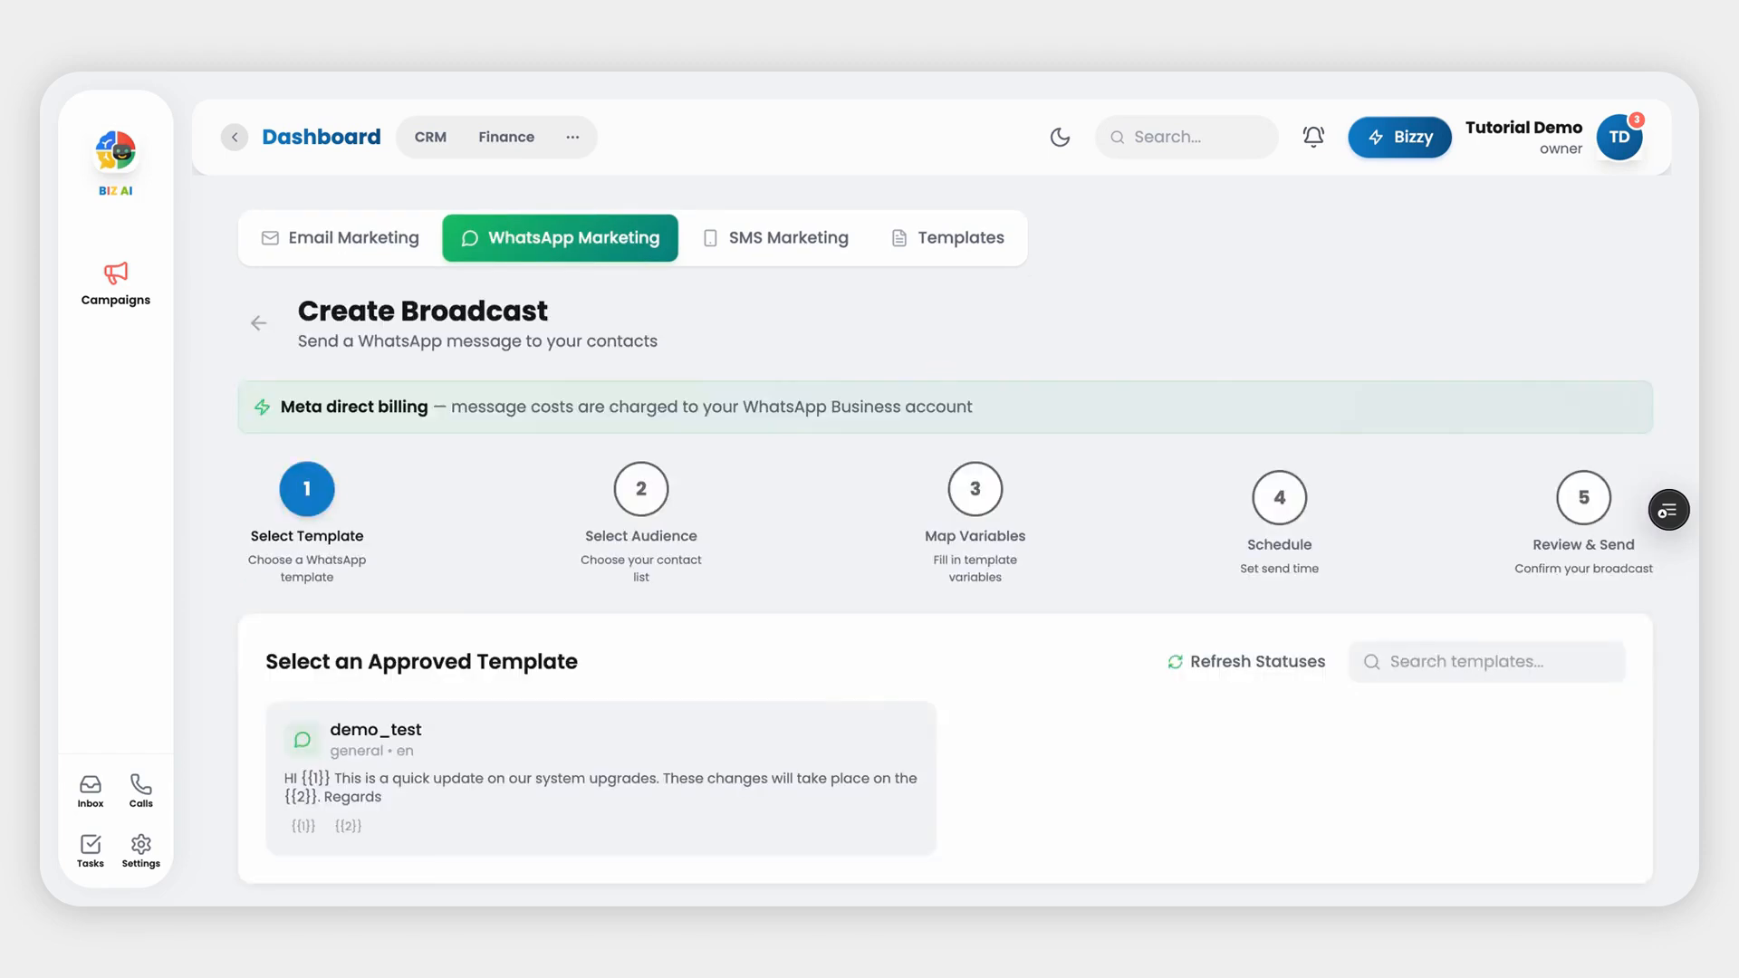
scroll(968, 511, "down", 1)
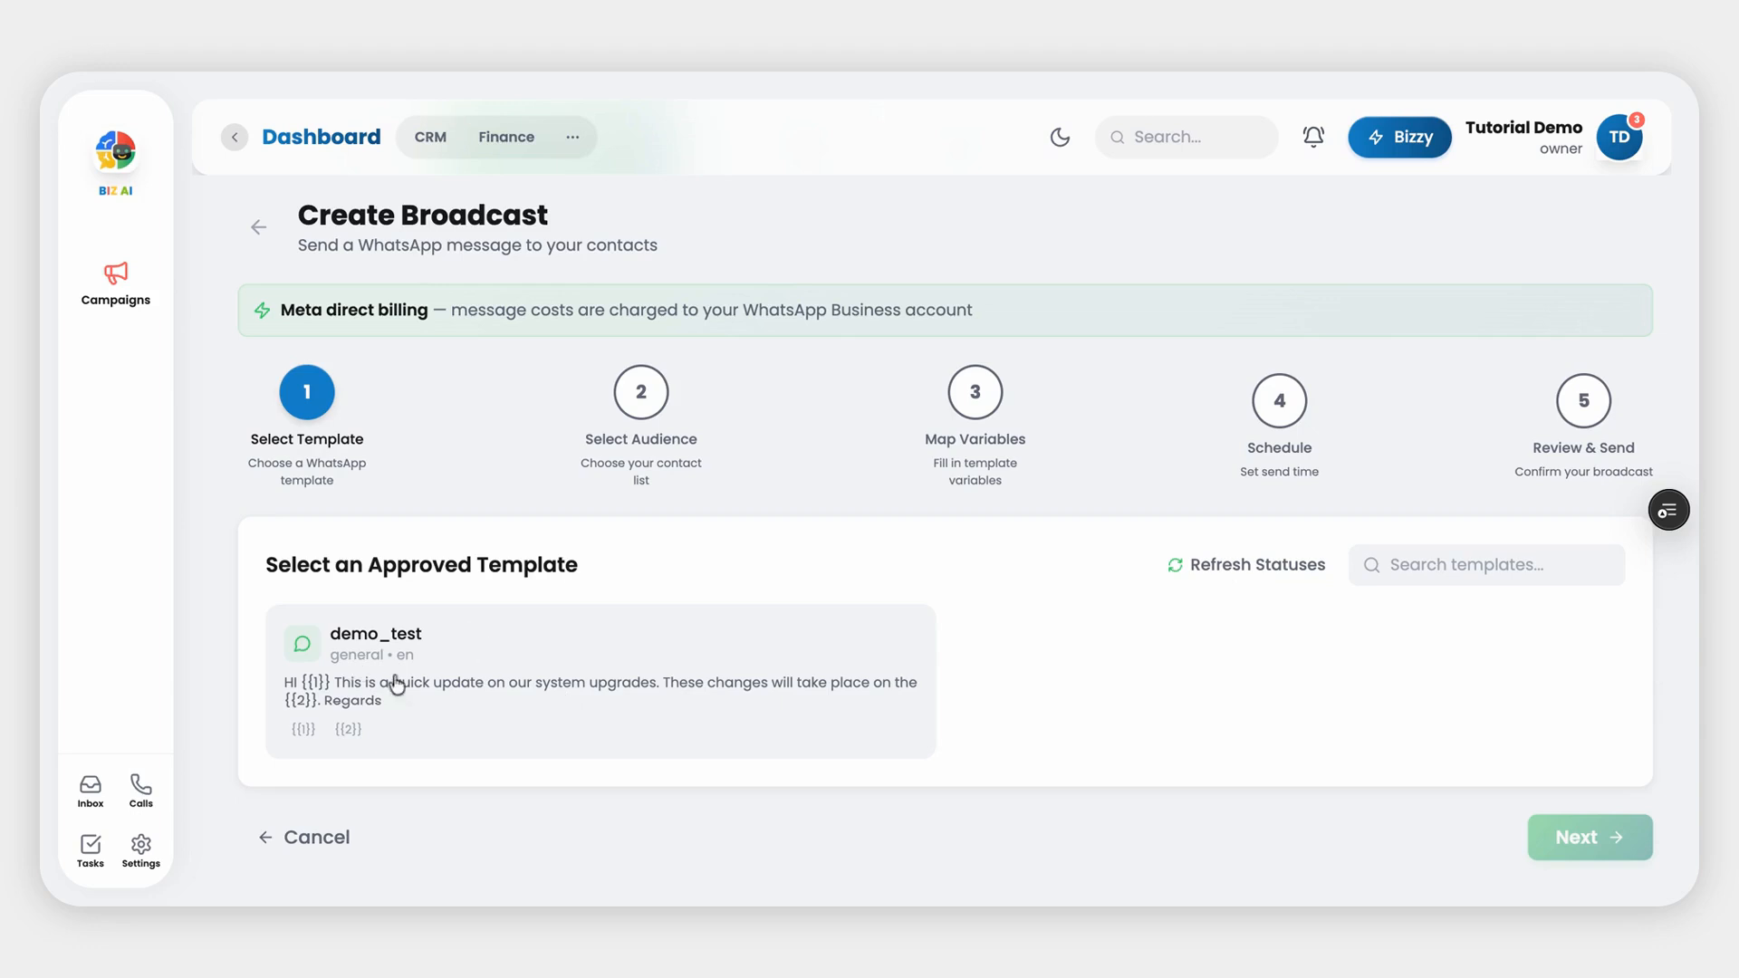
scroll(441, 705, "down", 1)
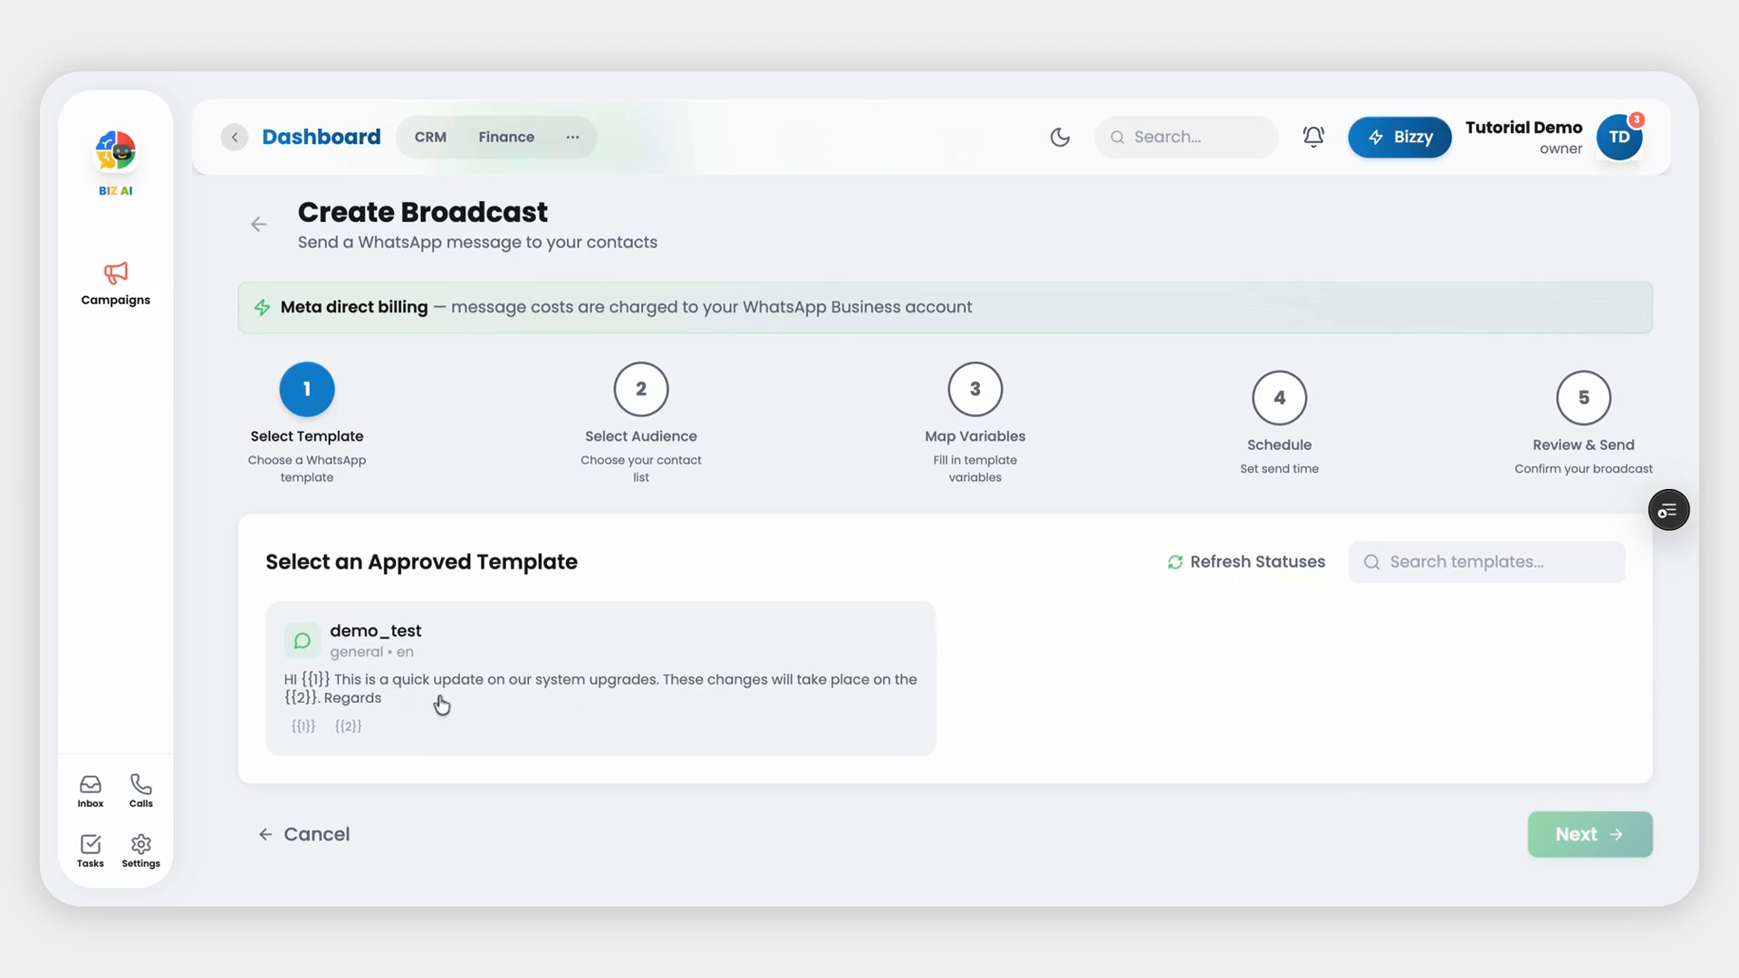
left_click(652, 702)
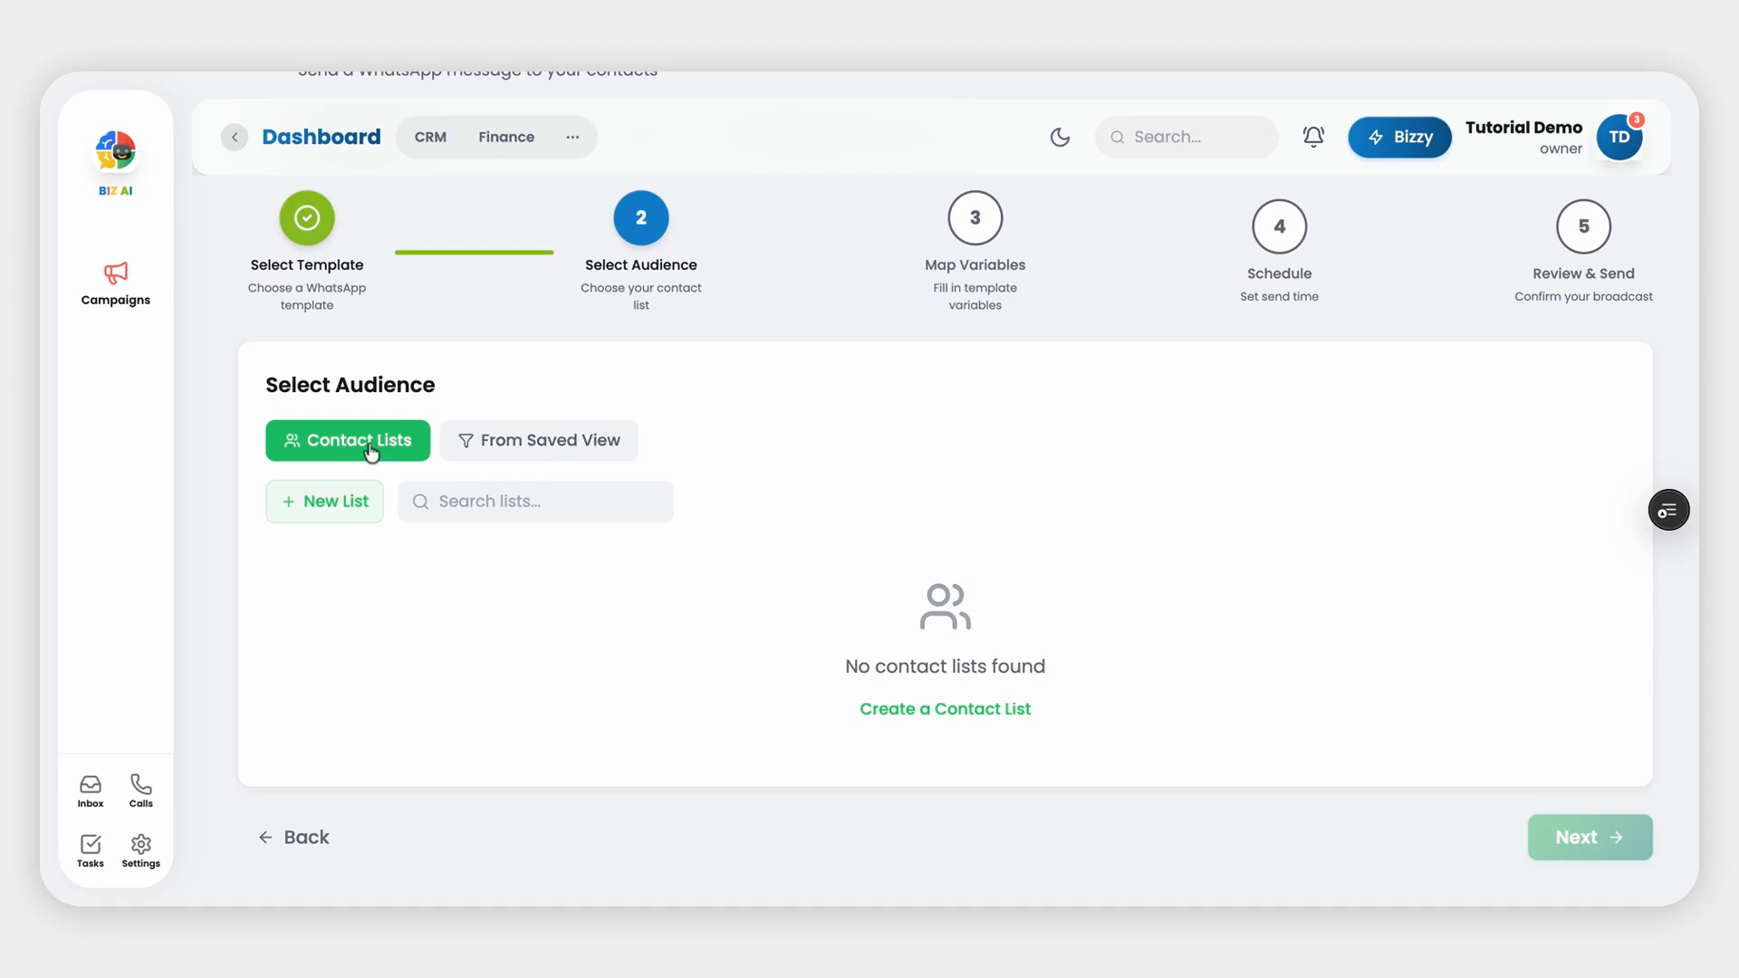
Start a new contact list for the broadcast audience and set it to reach Leads.
left_click(345, 508)
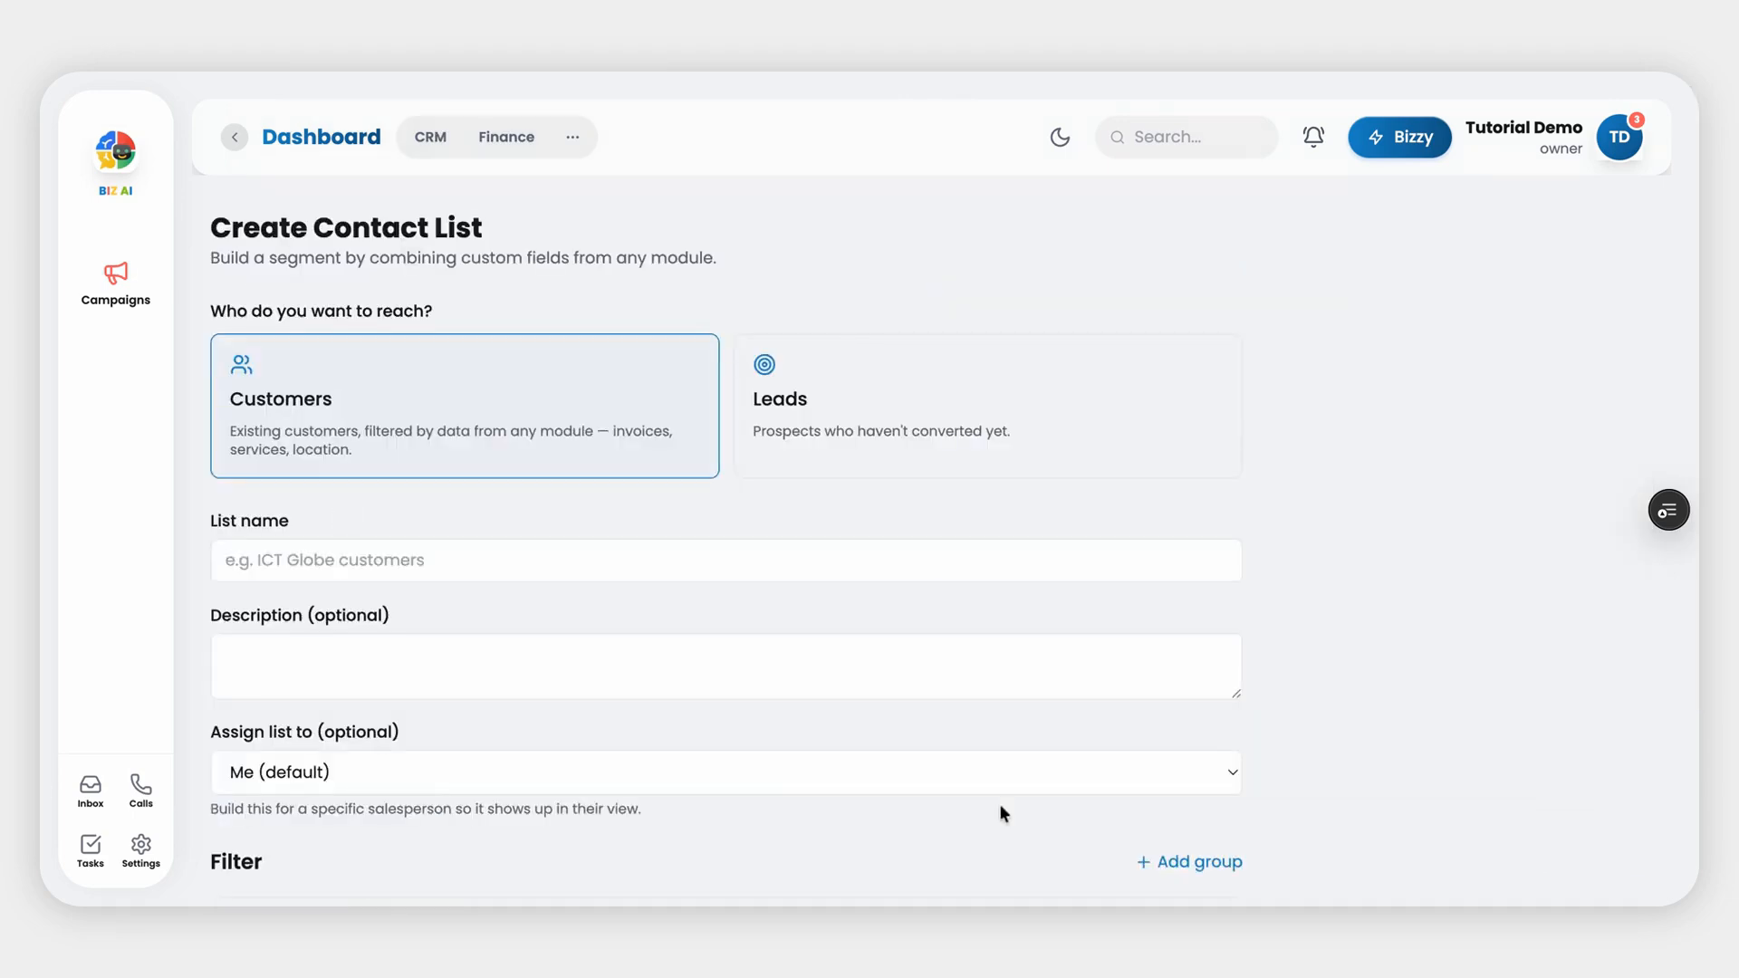
scroll(1001, 810, "down", 1)
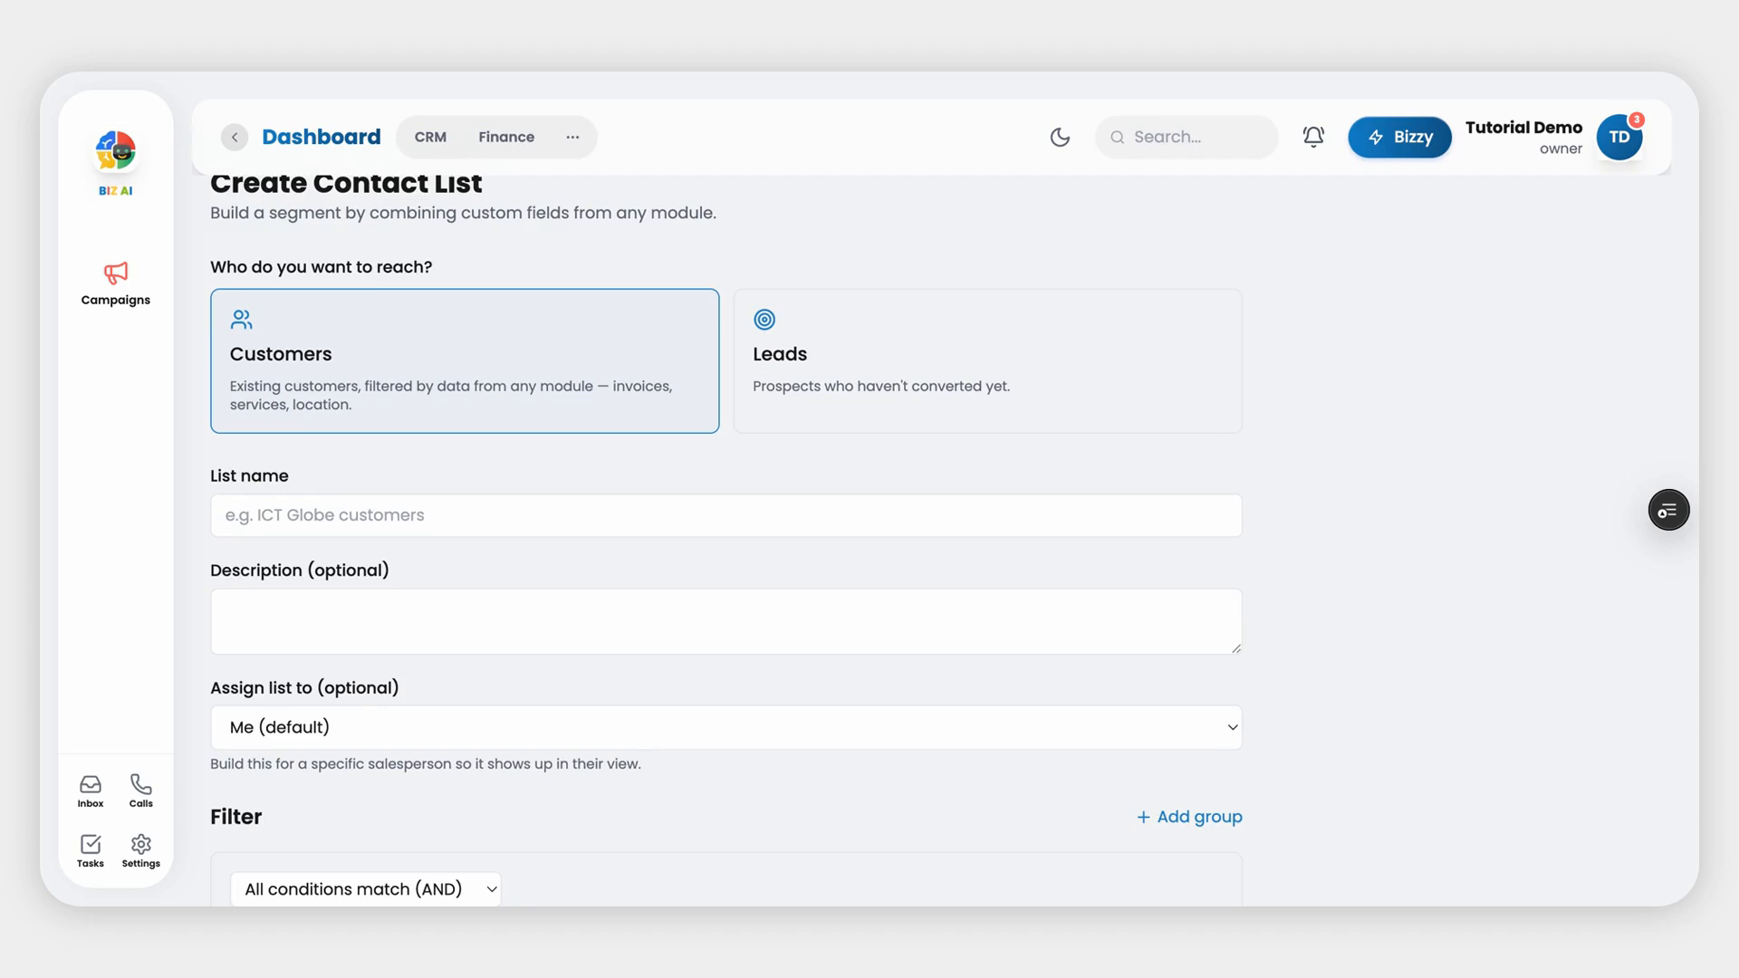
scroll(1028, 811, "up", 1)
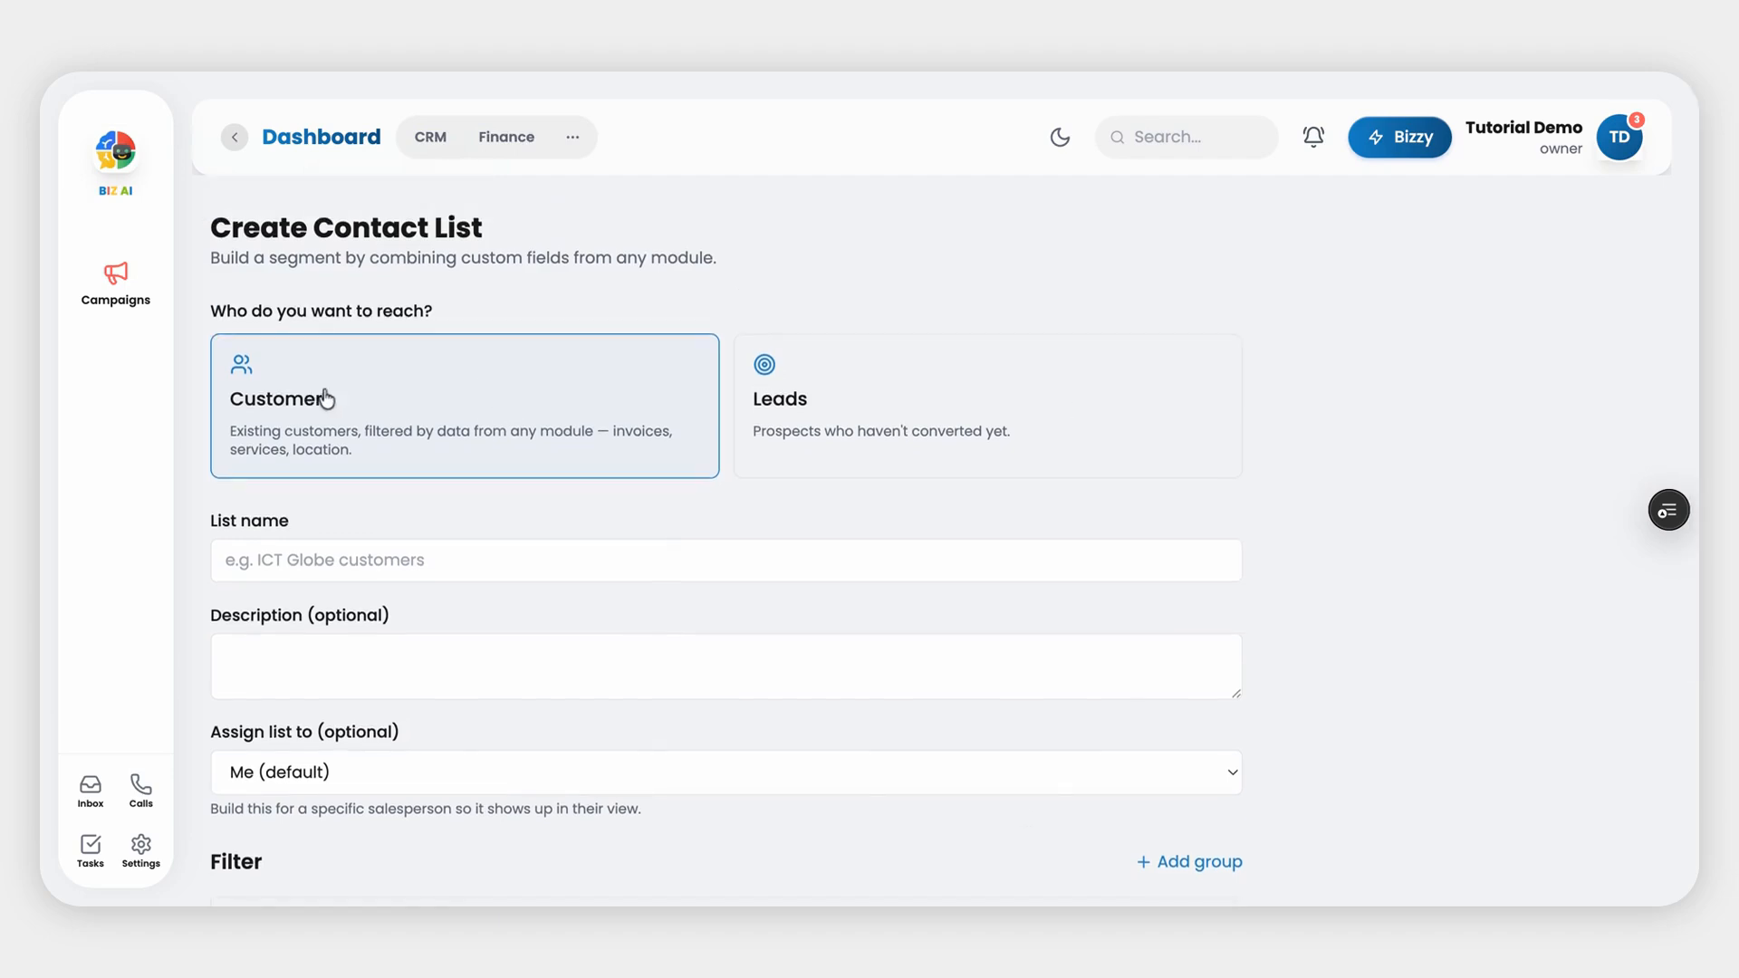
left_click(957, 417)
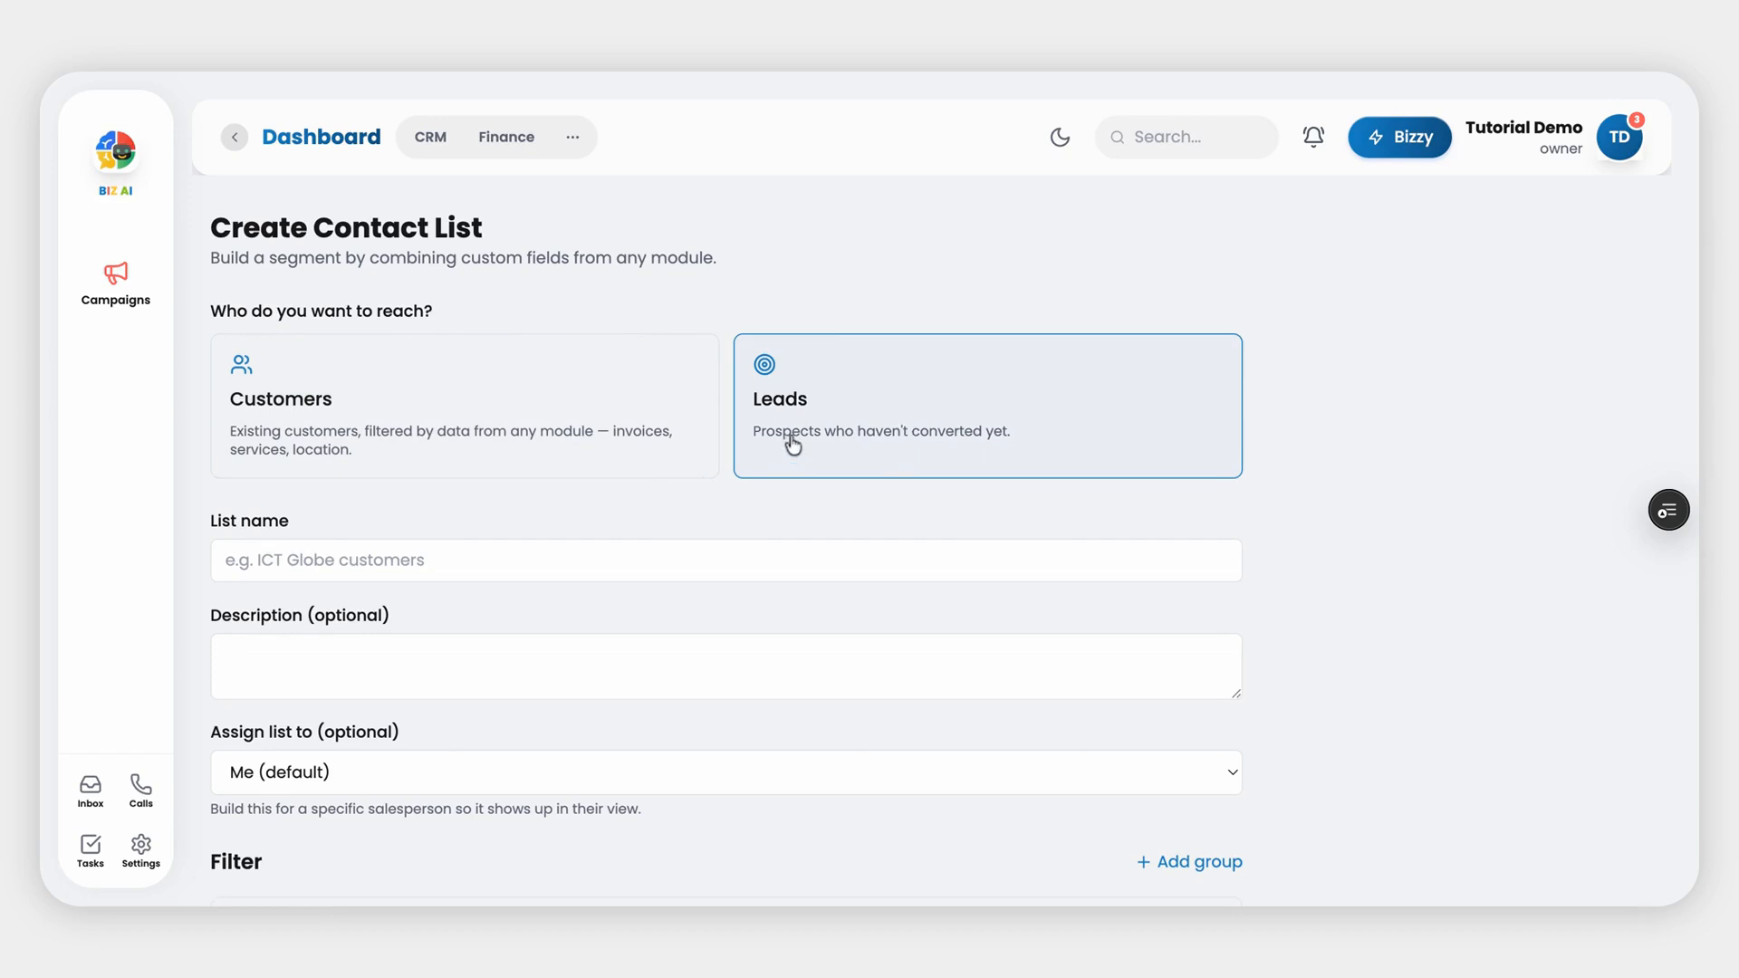
Name the new contact list "Demo list".
scroll(878, 524, "down", 2)
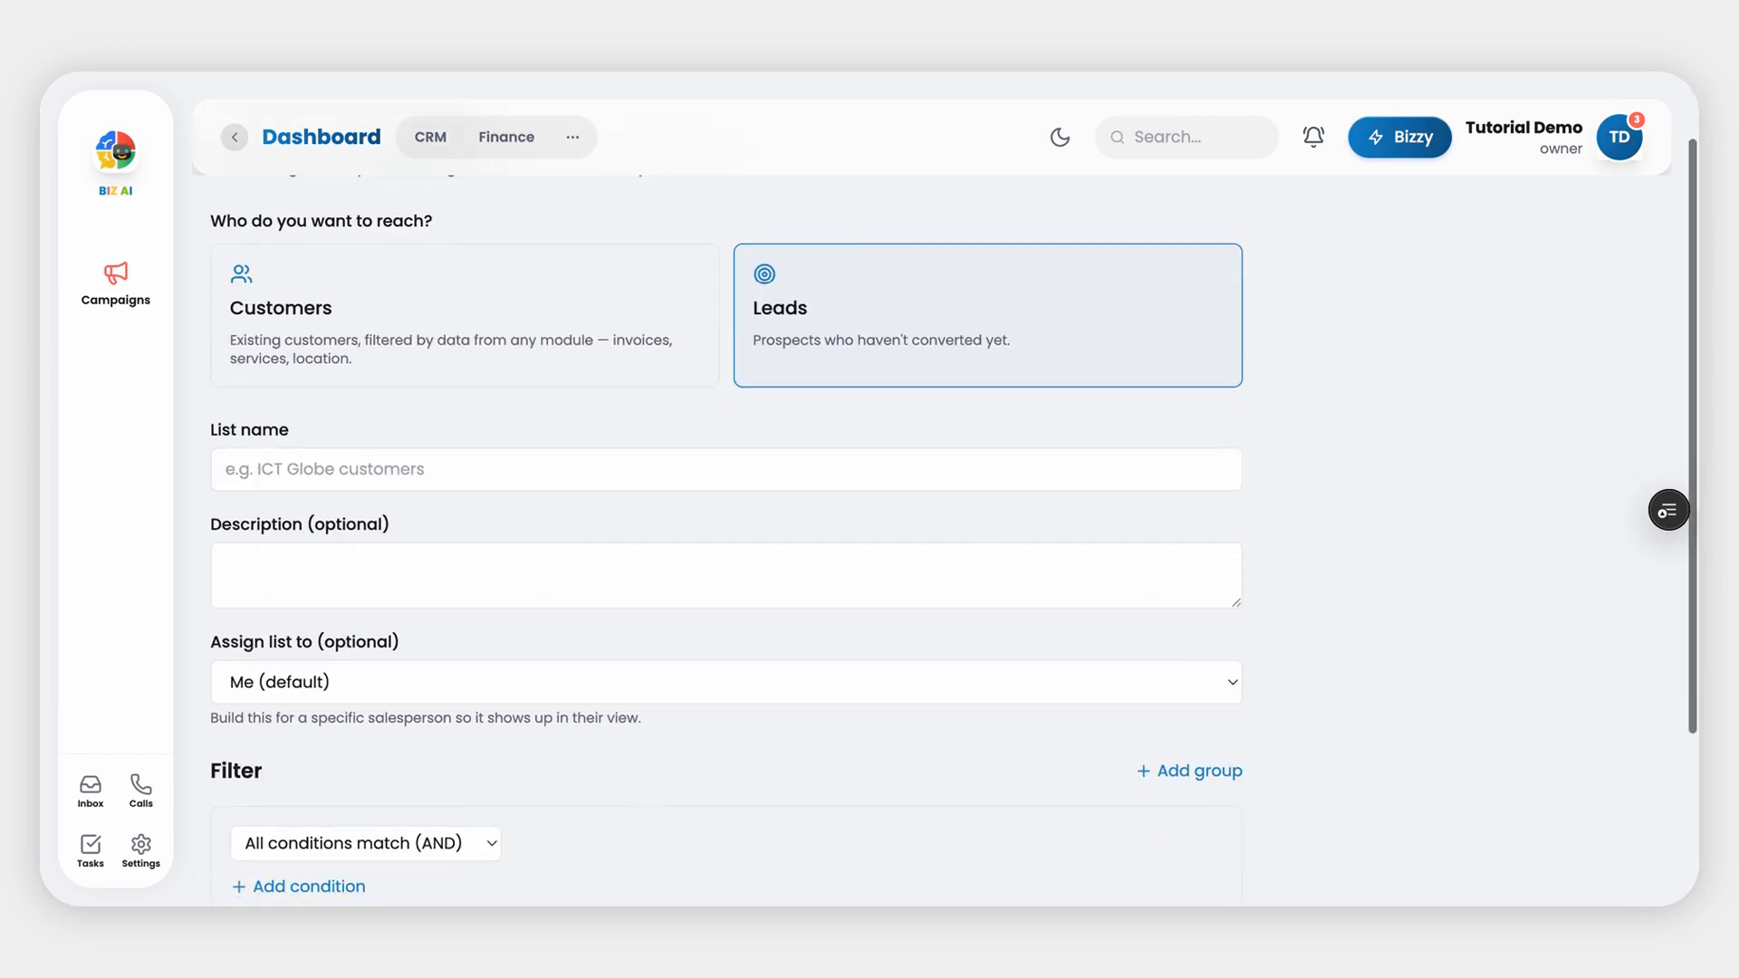
scroll(878, 524, "down", 1)
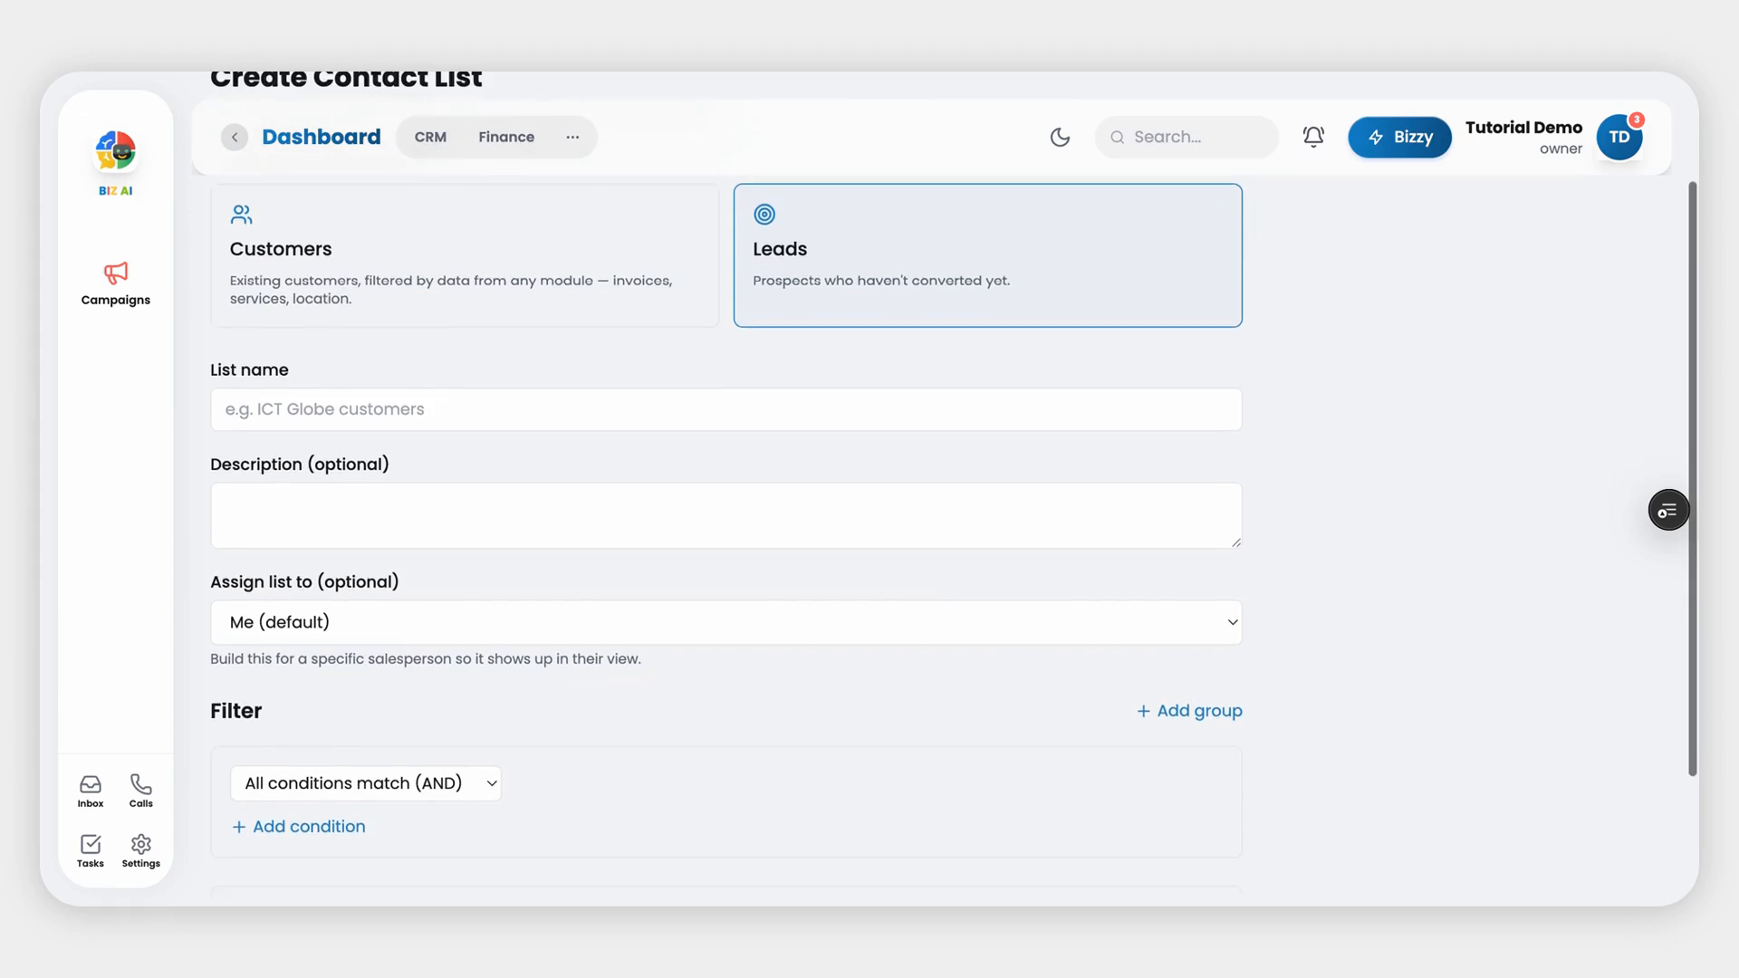
scroll(878, 524, "down", 2)
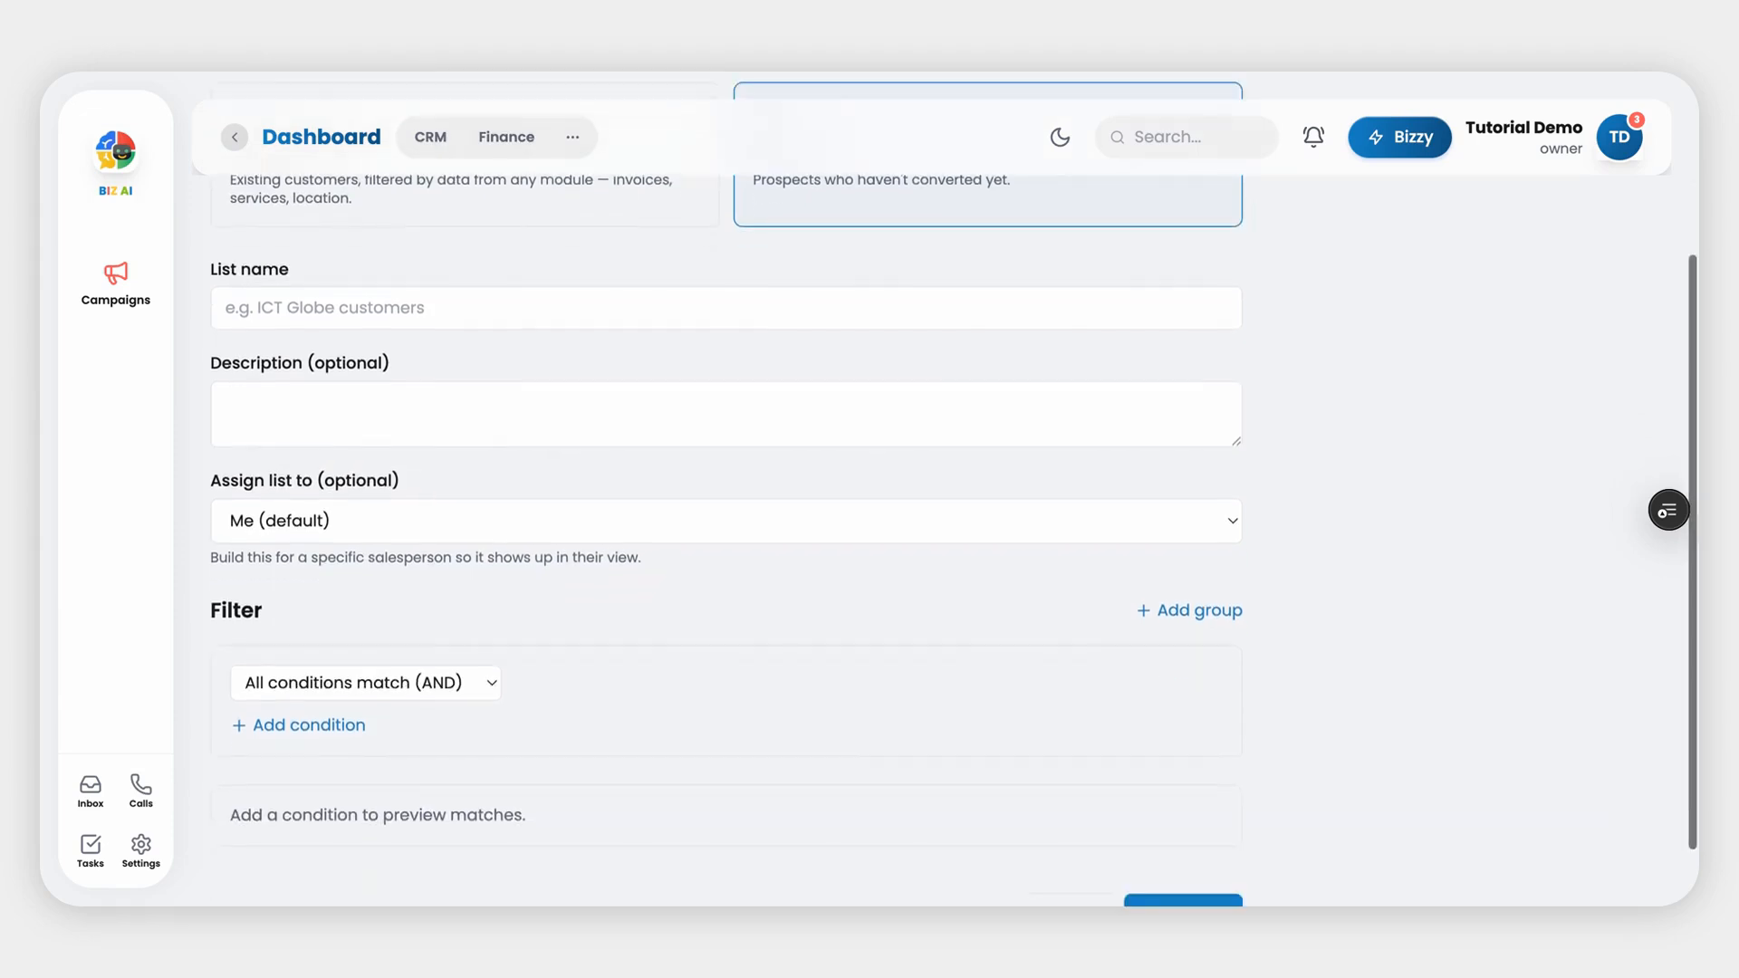
scroll(879, 524, "up", 2)
left_click(422, 421)
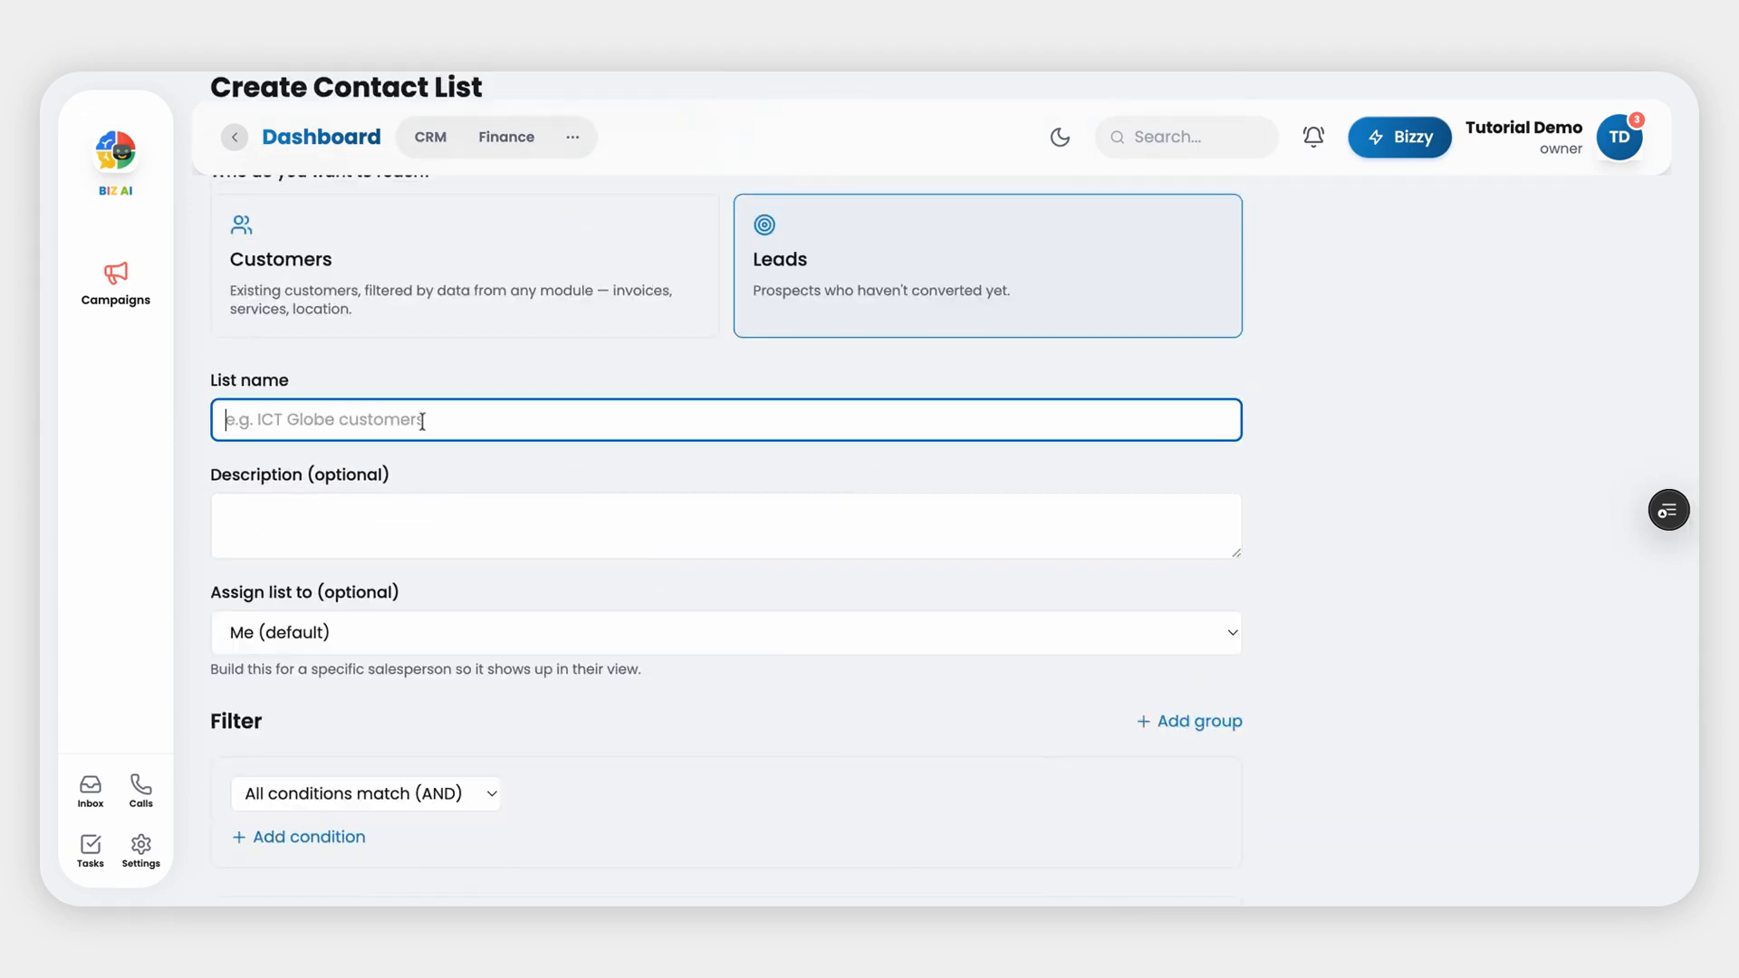
type("Demo ")
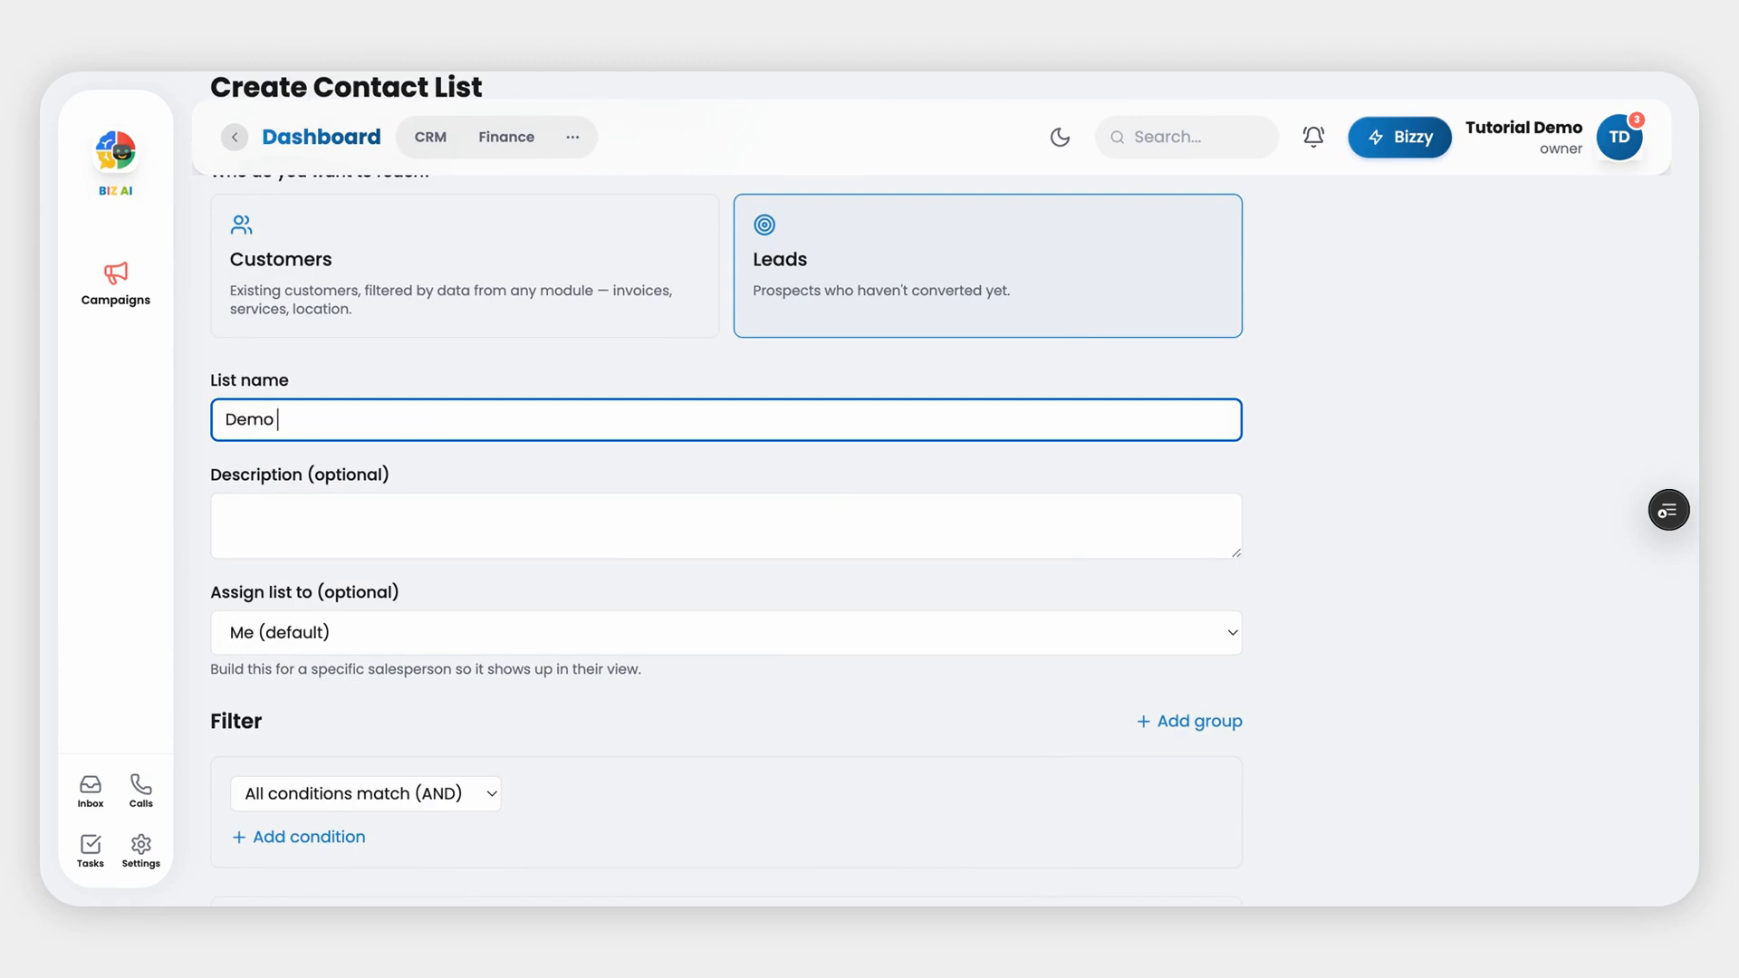
type("list")
Keep the list assigned to Me (default) and create it without any filter conditions.
scroll(497, 679, "down", 2)
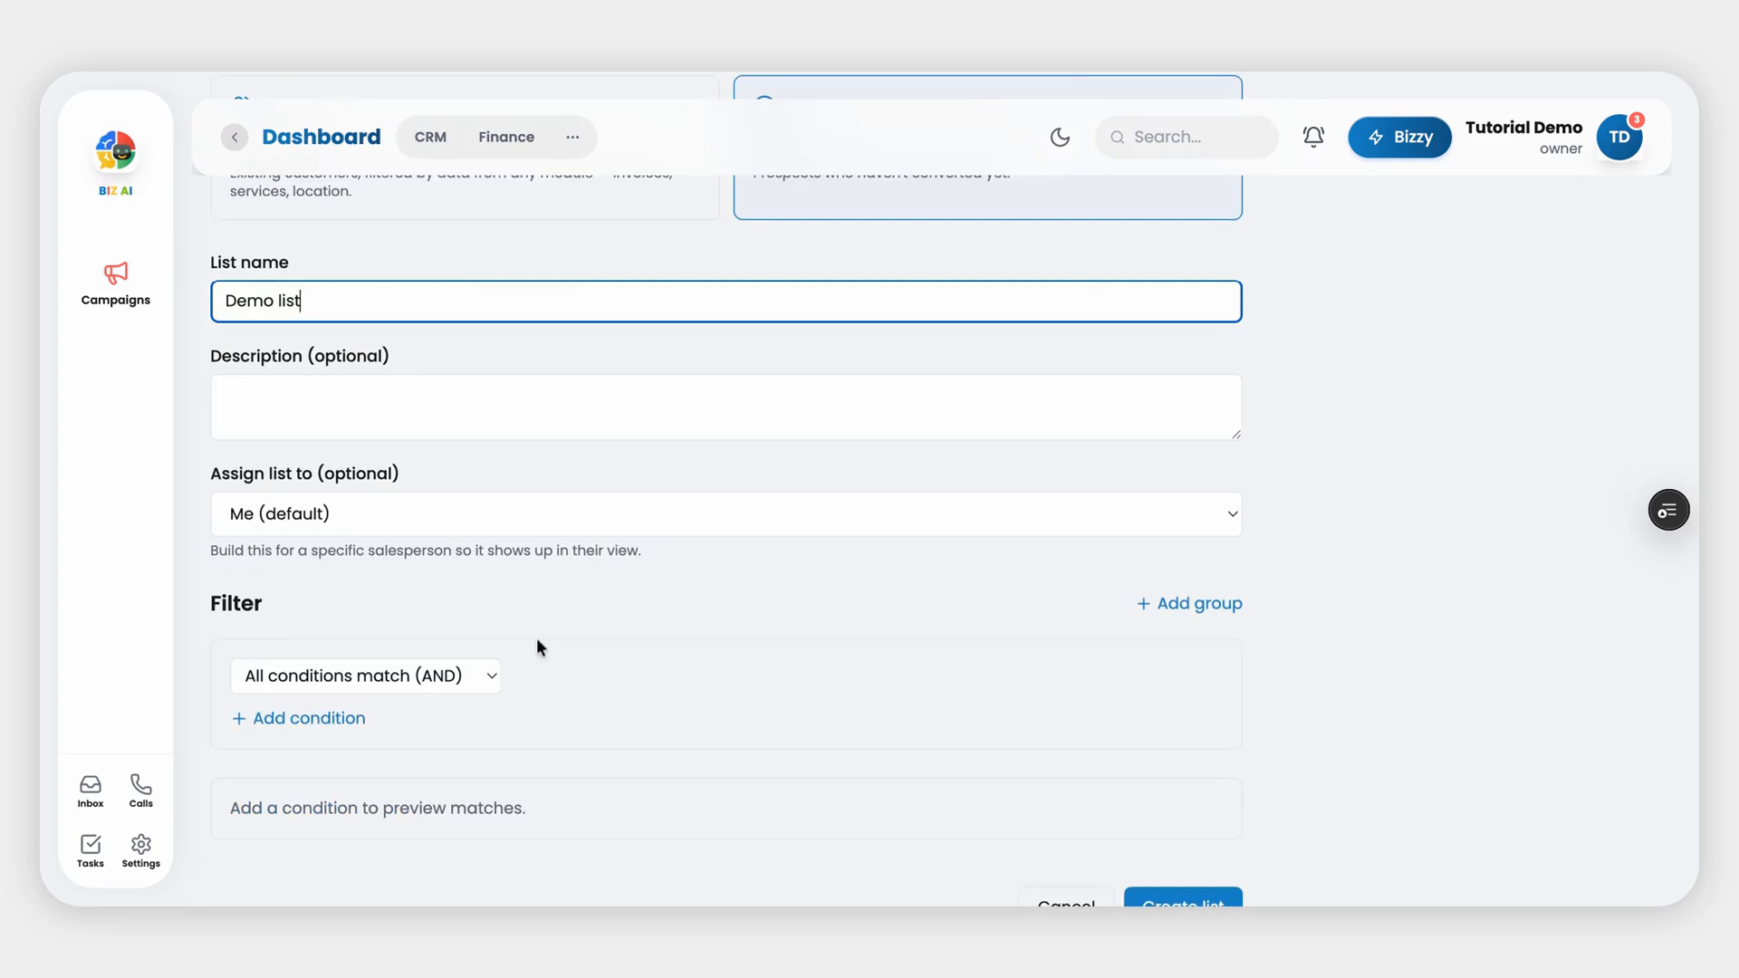
scroll(536, 645, "down", 1)
left_click(484, 489)
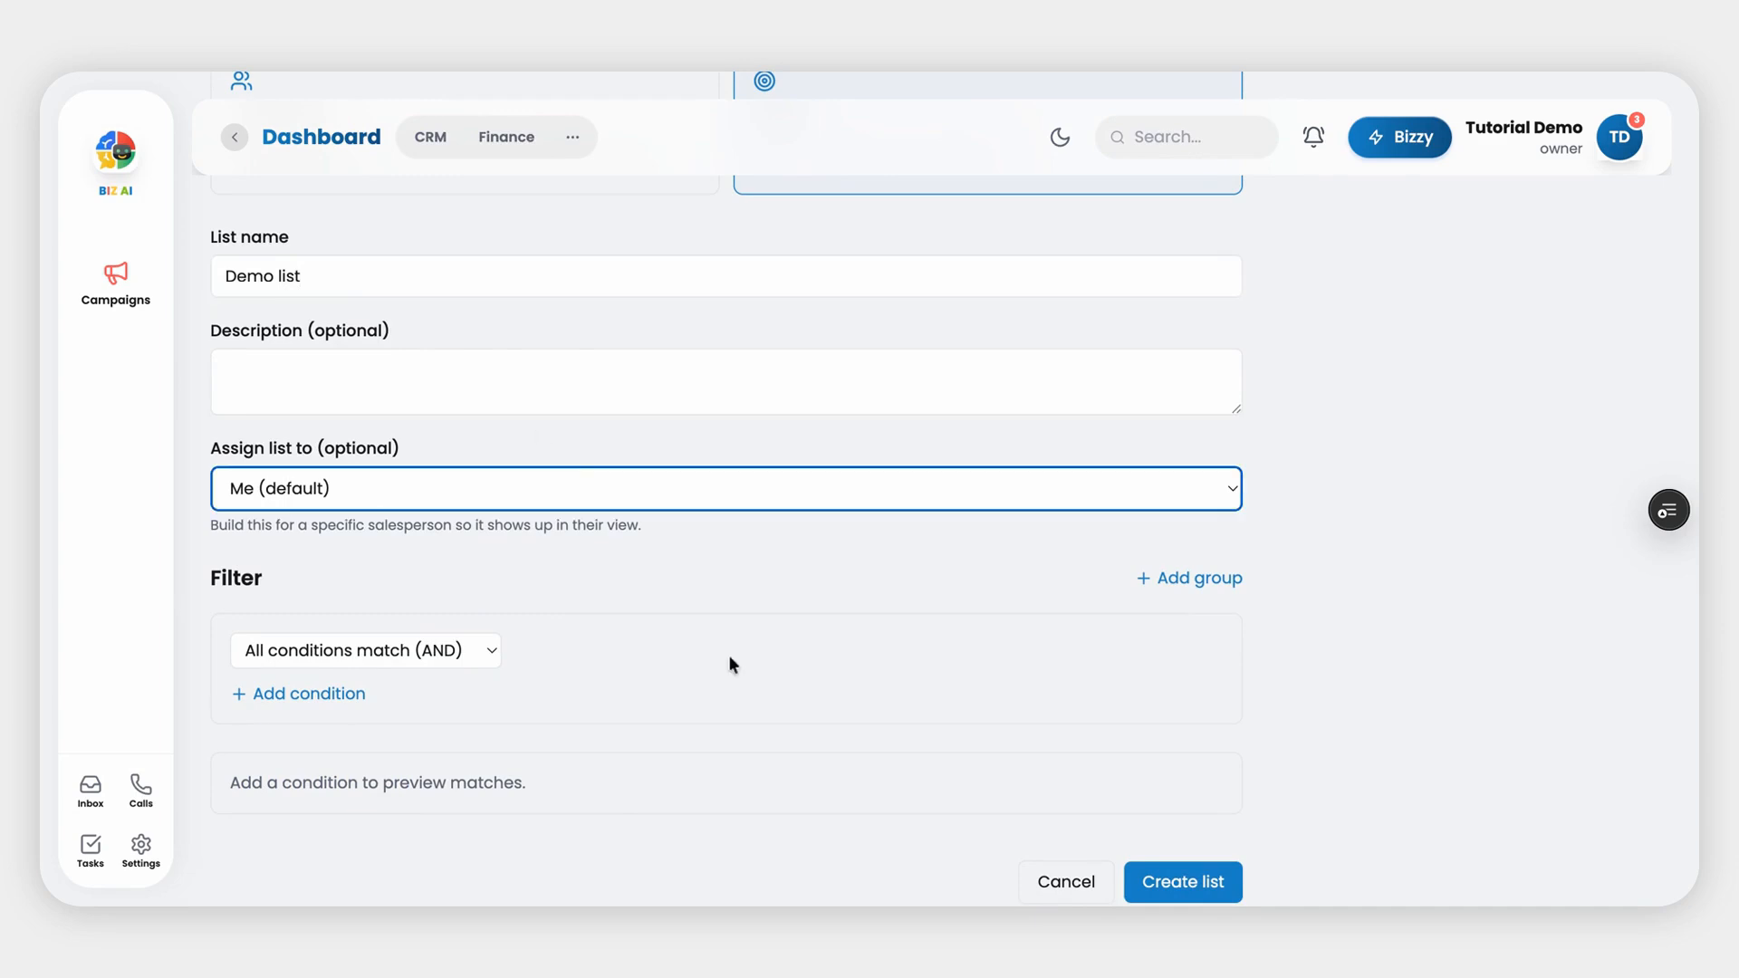
scroll(751, 670, "down", 1)
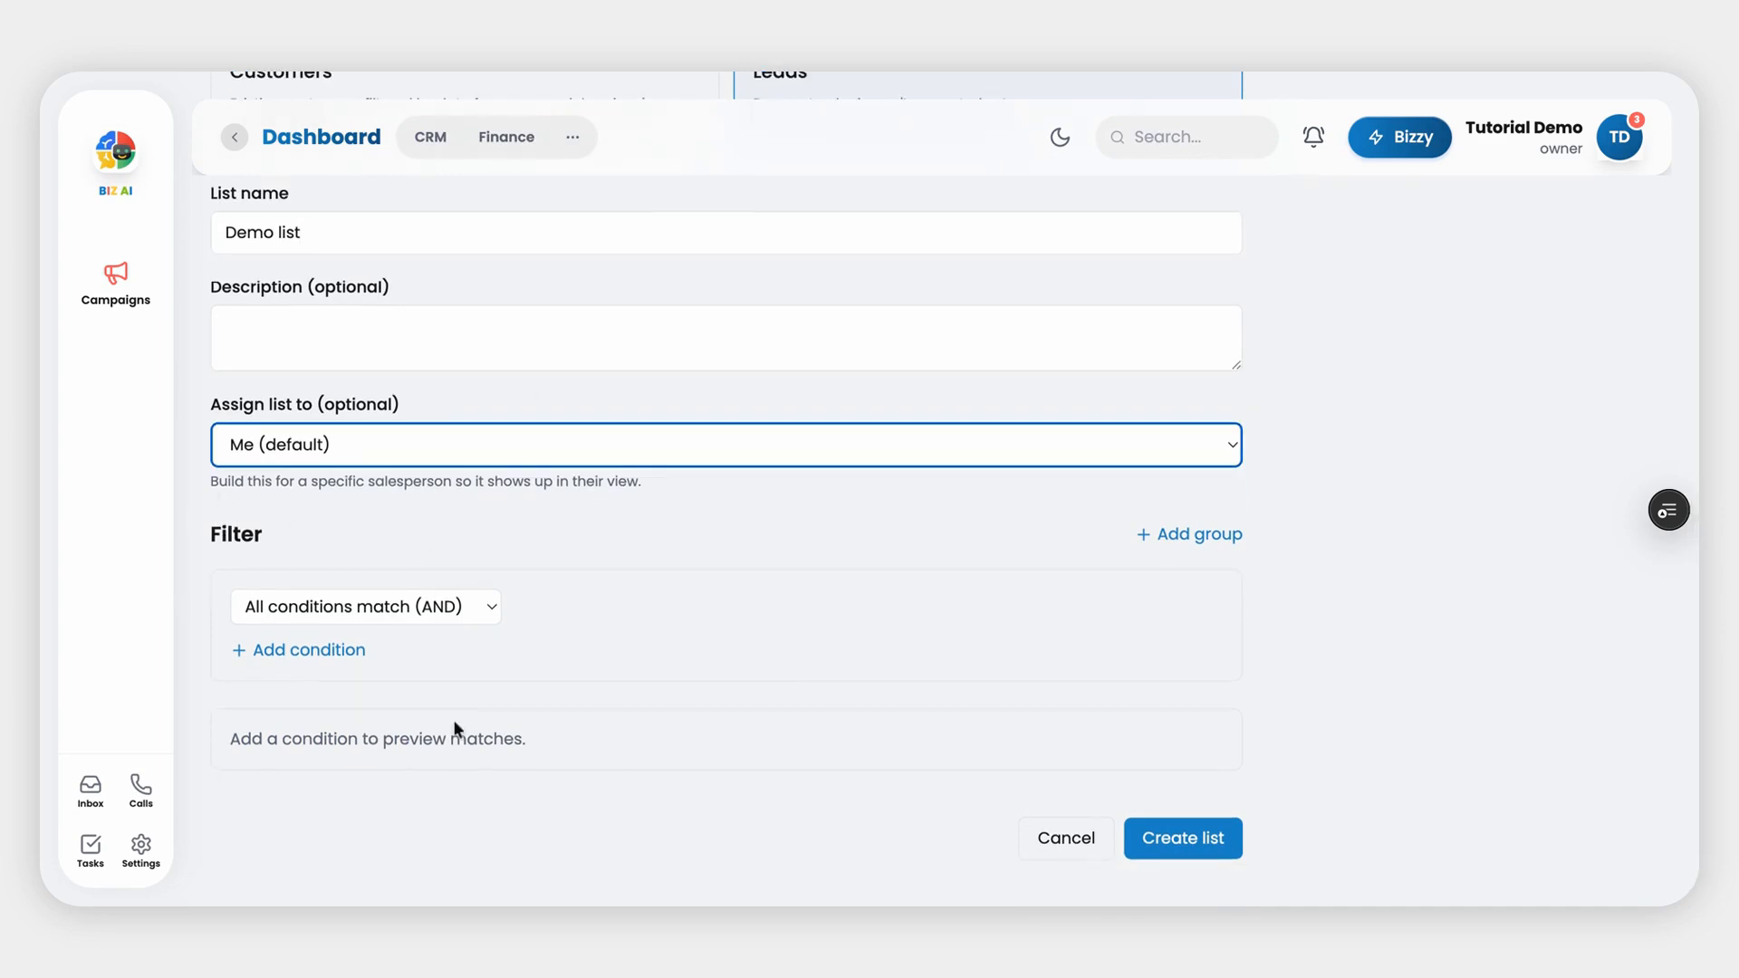
left_click(1195, 855)
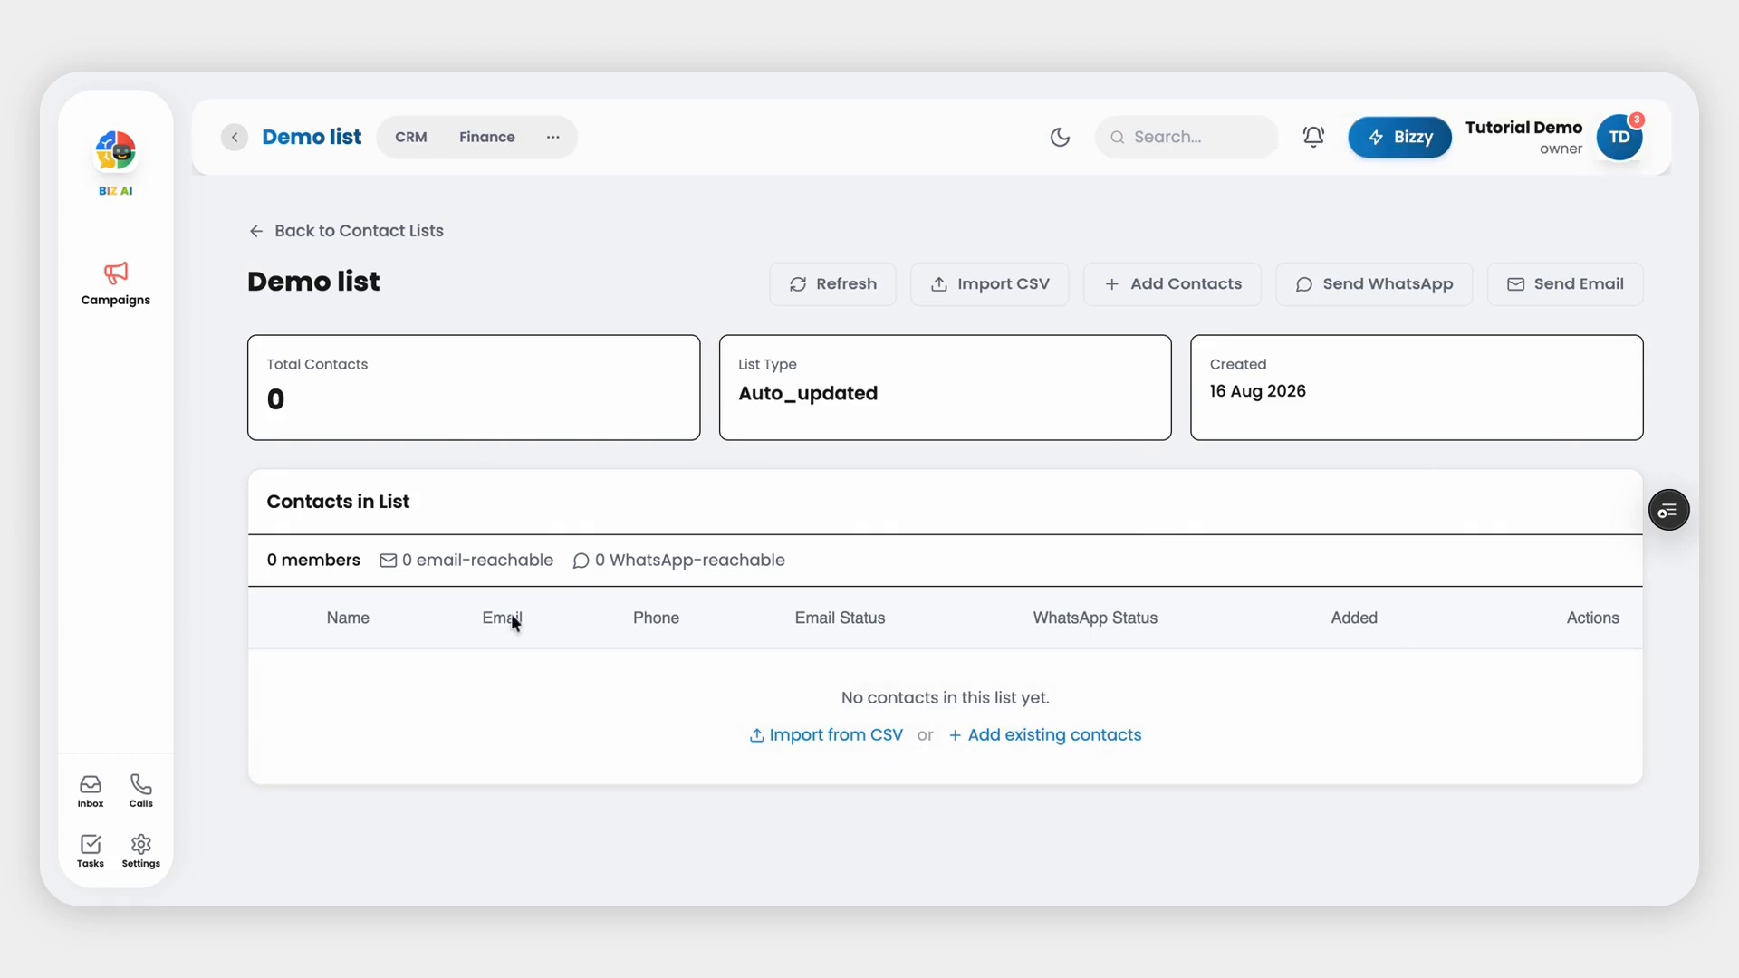
Examine the options for adding contacts to Demo list: manual entry, marketing contacts and CRM customers.
scroll(1149, 800, "down", 3)
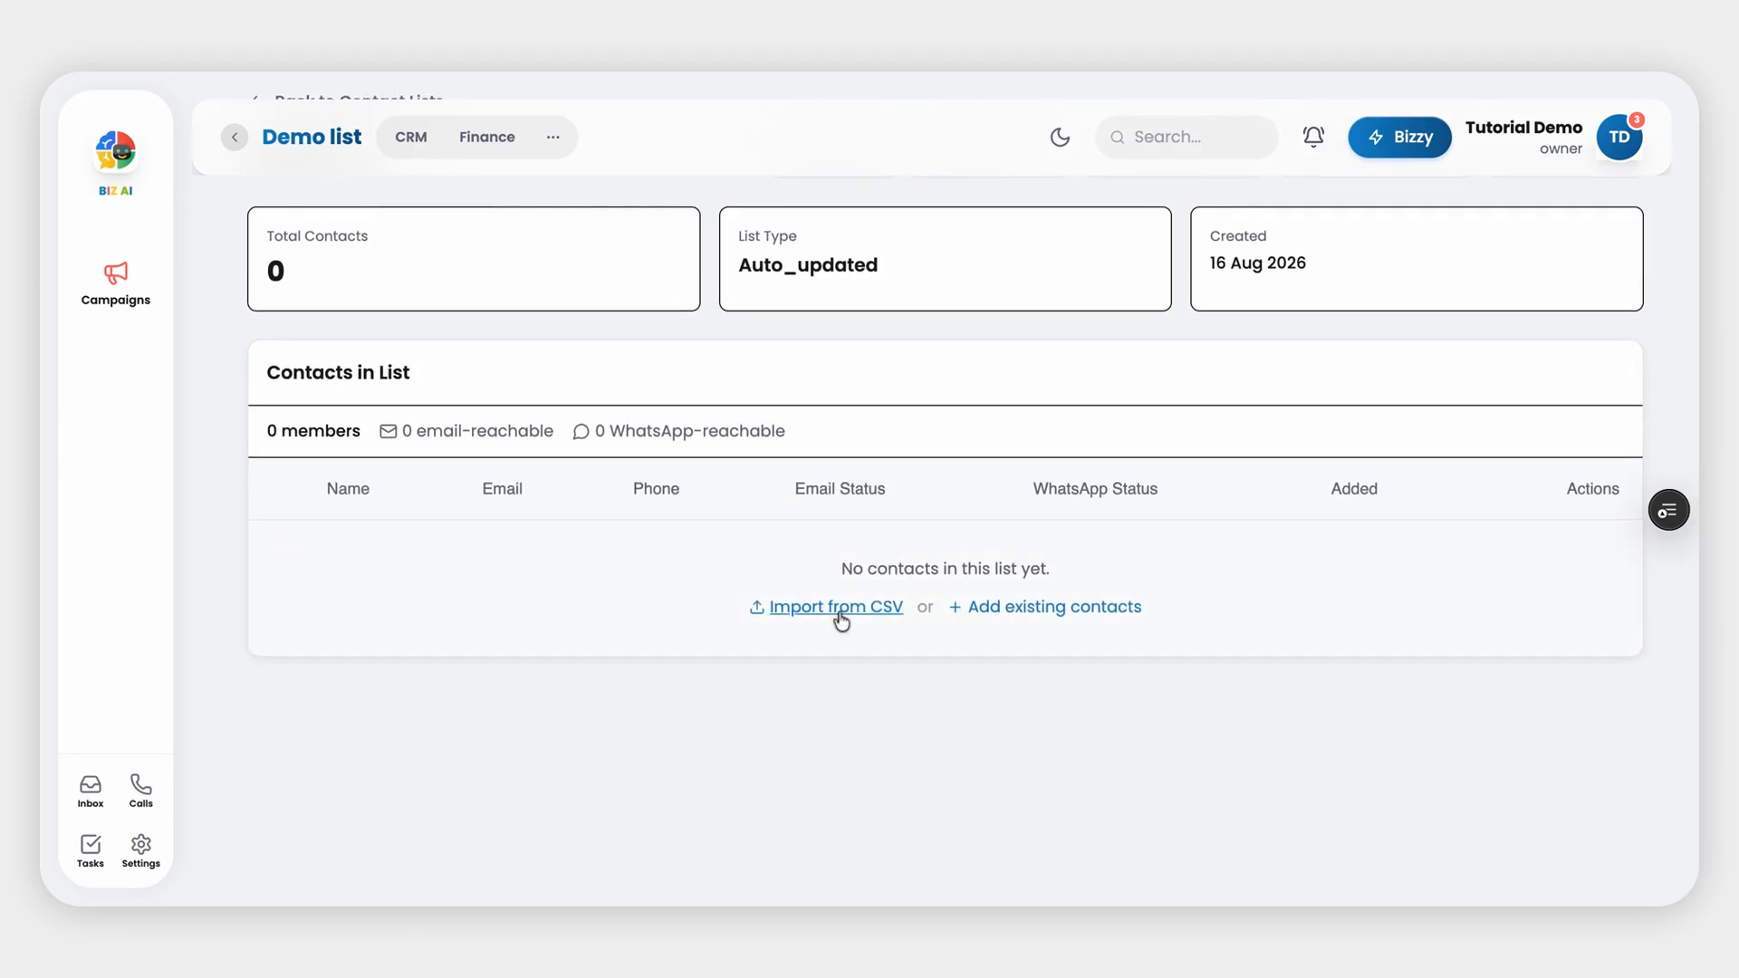
left_click(1072, 620)
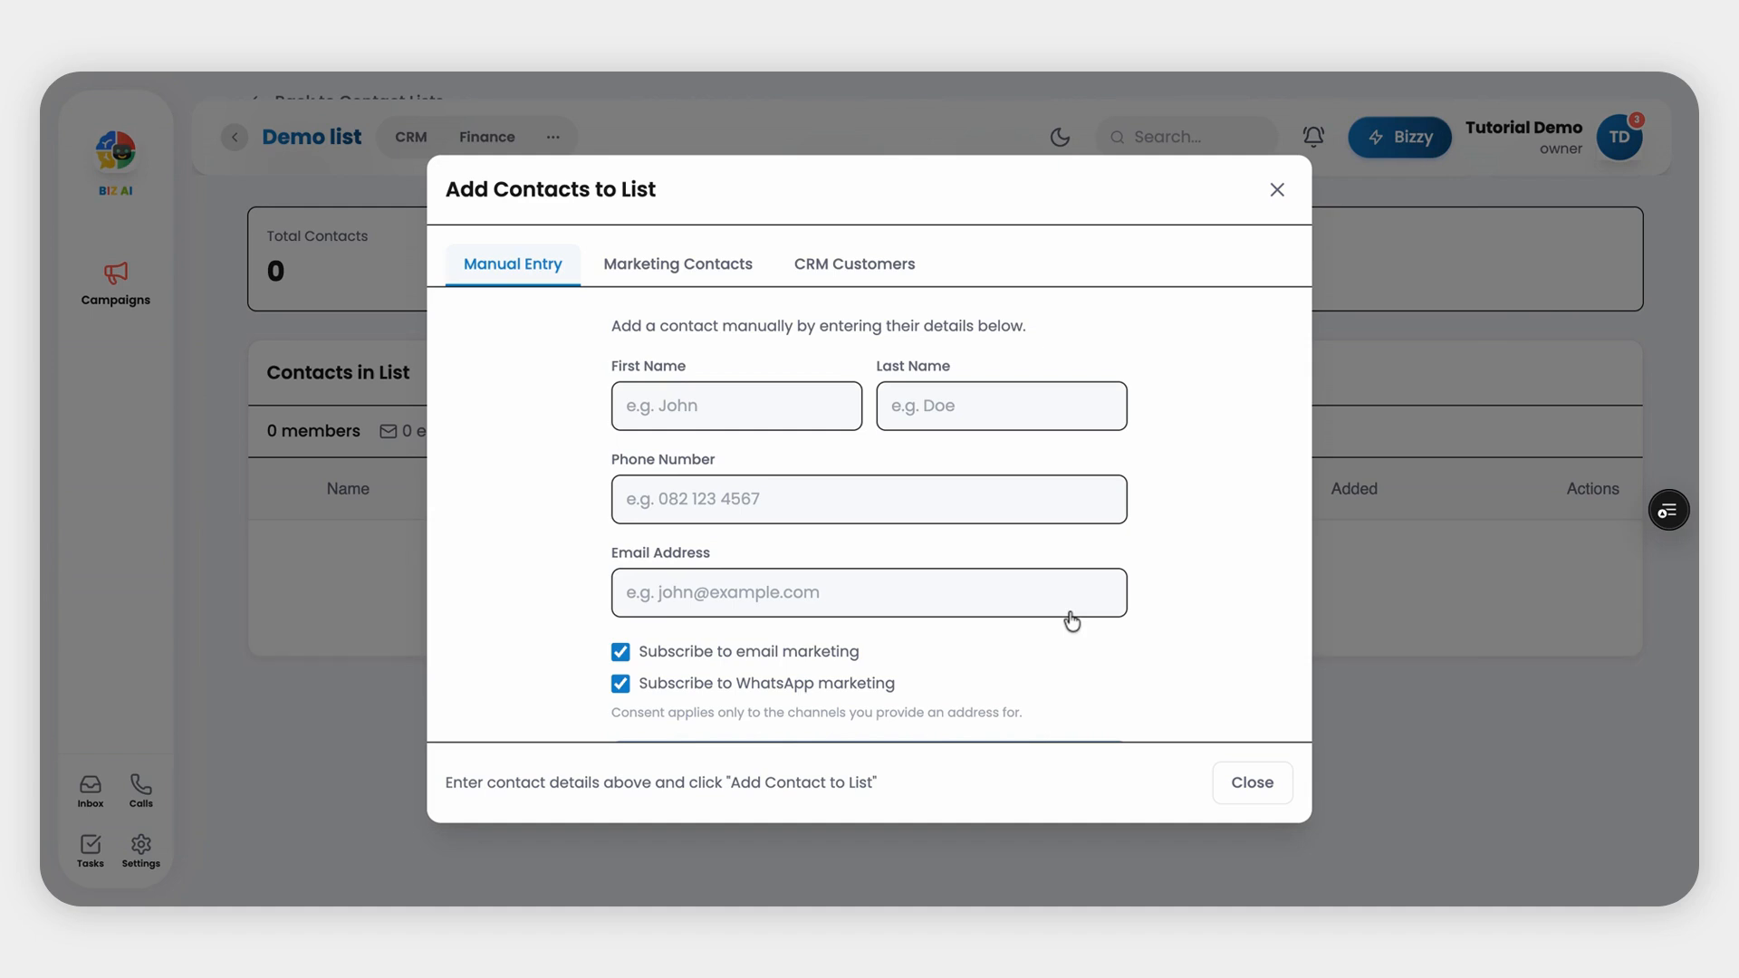
left_click(762, 405)
scroll(676, 629, "down", 2)
left_click(549, 548)
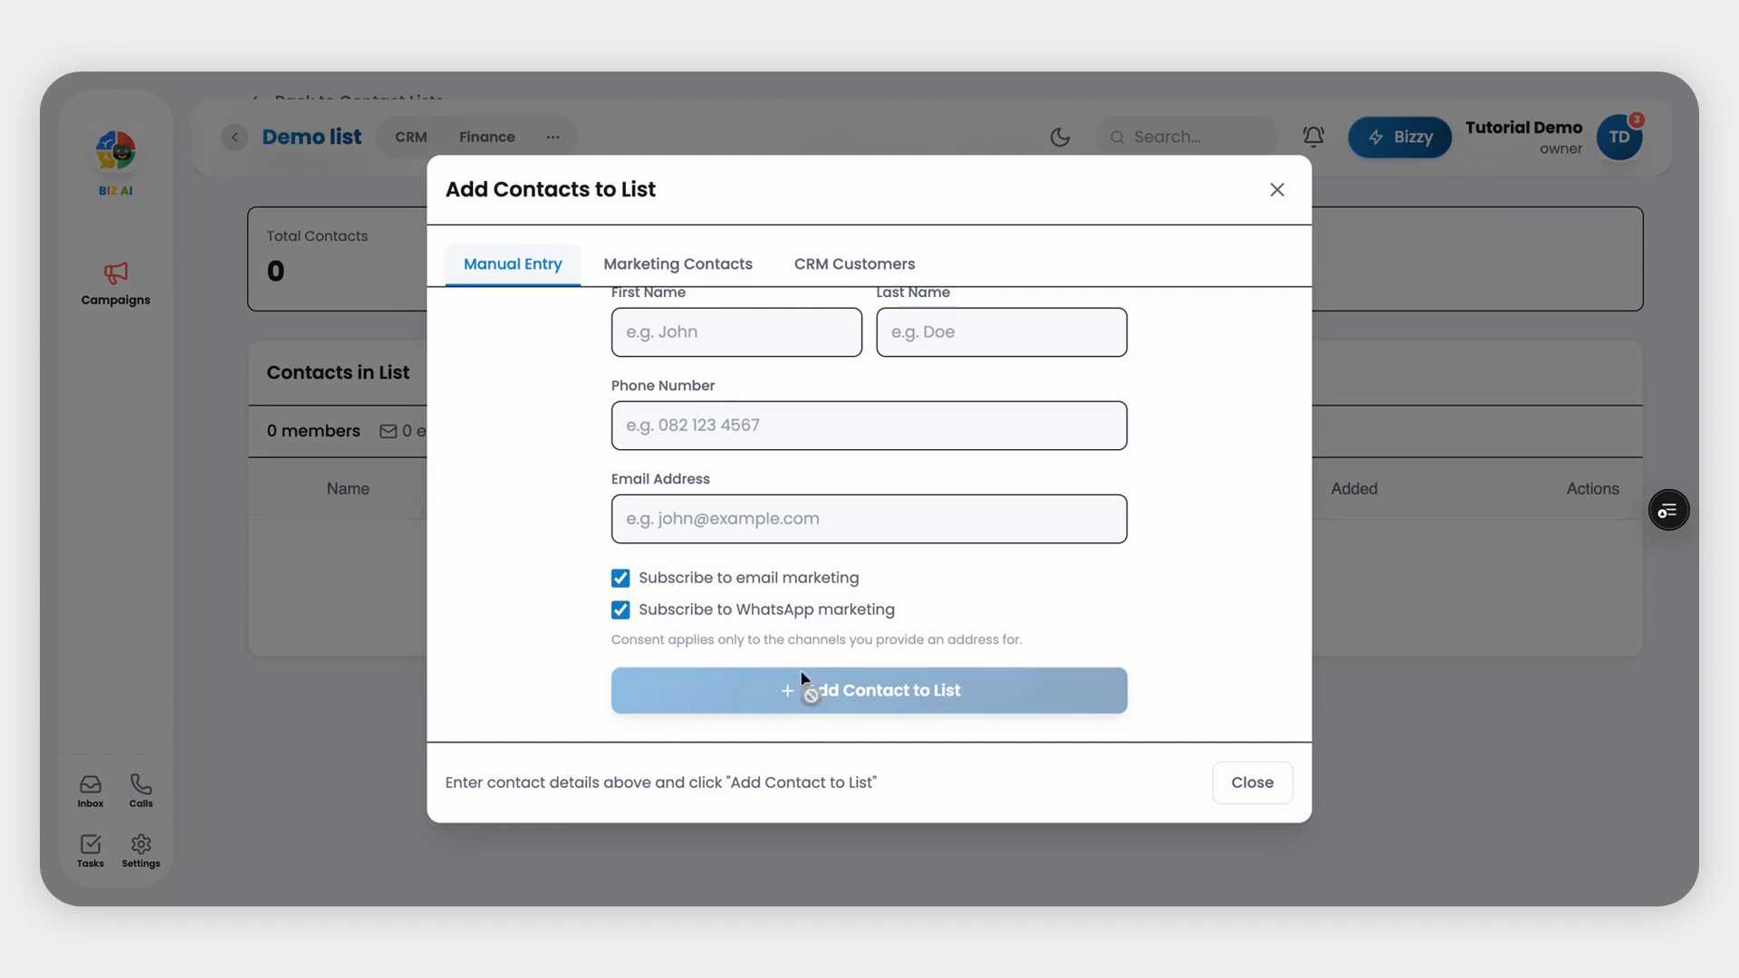
scroll(871, 489, "up", 1)
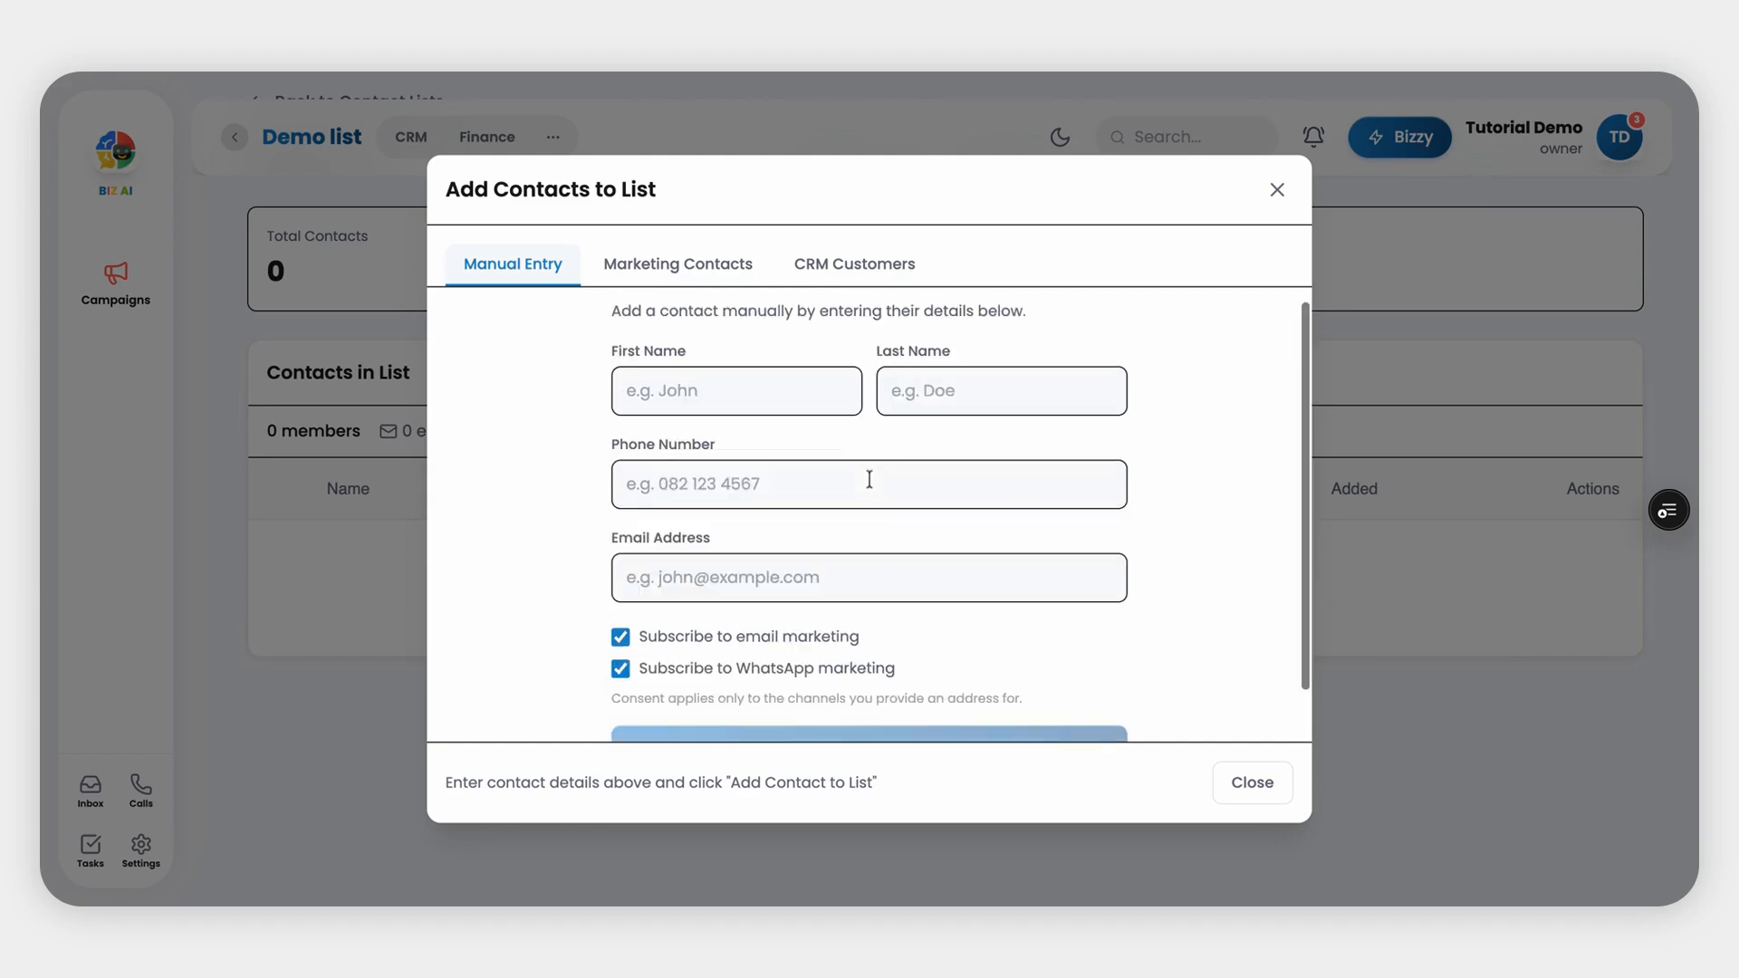
scroll(870, 479, "up", 1)
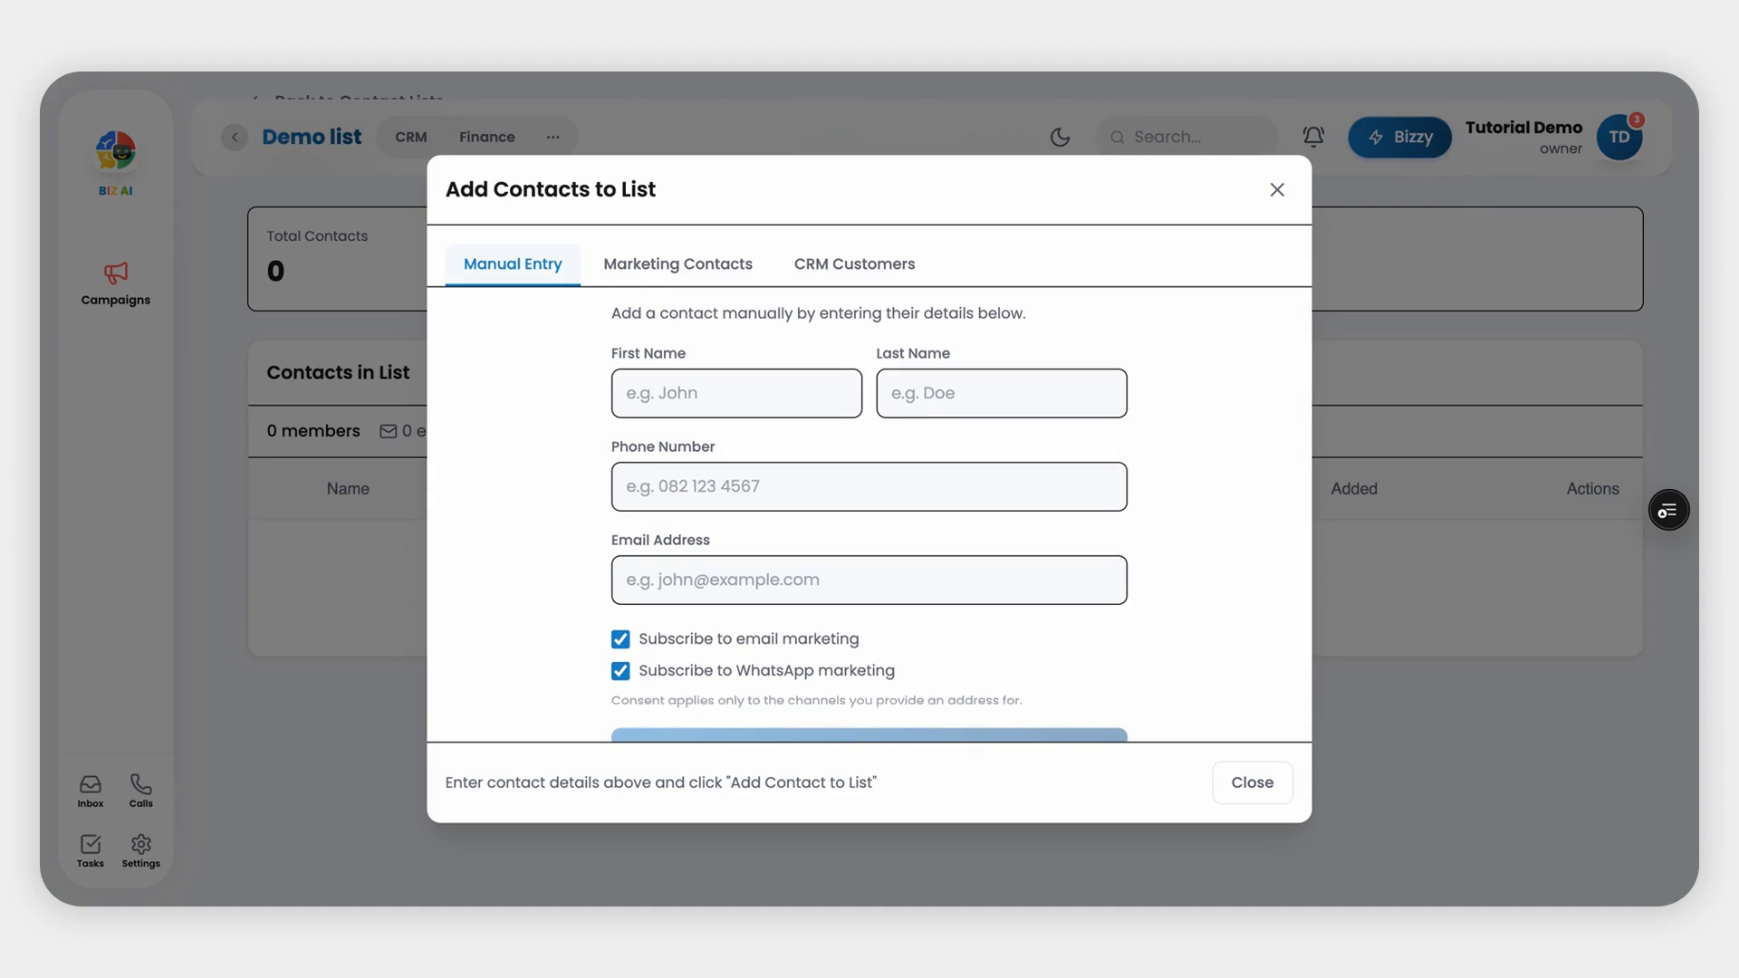
left_click(677, 263)
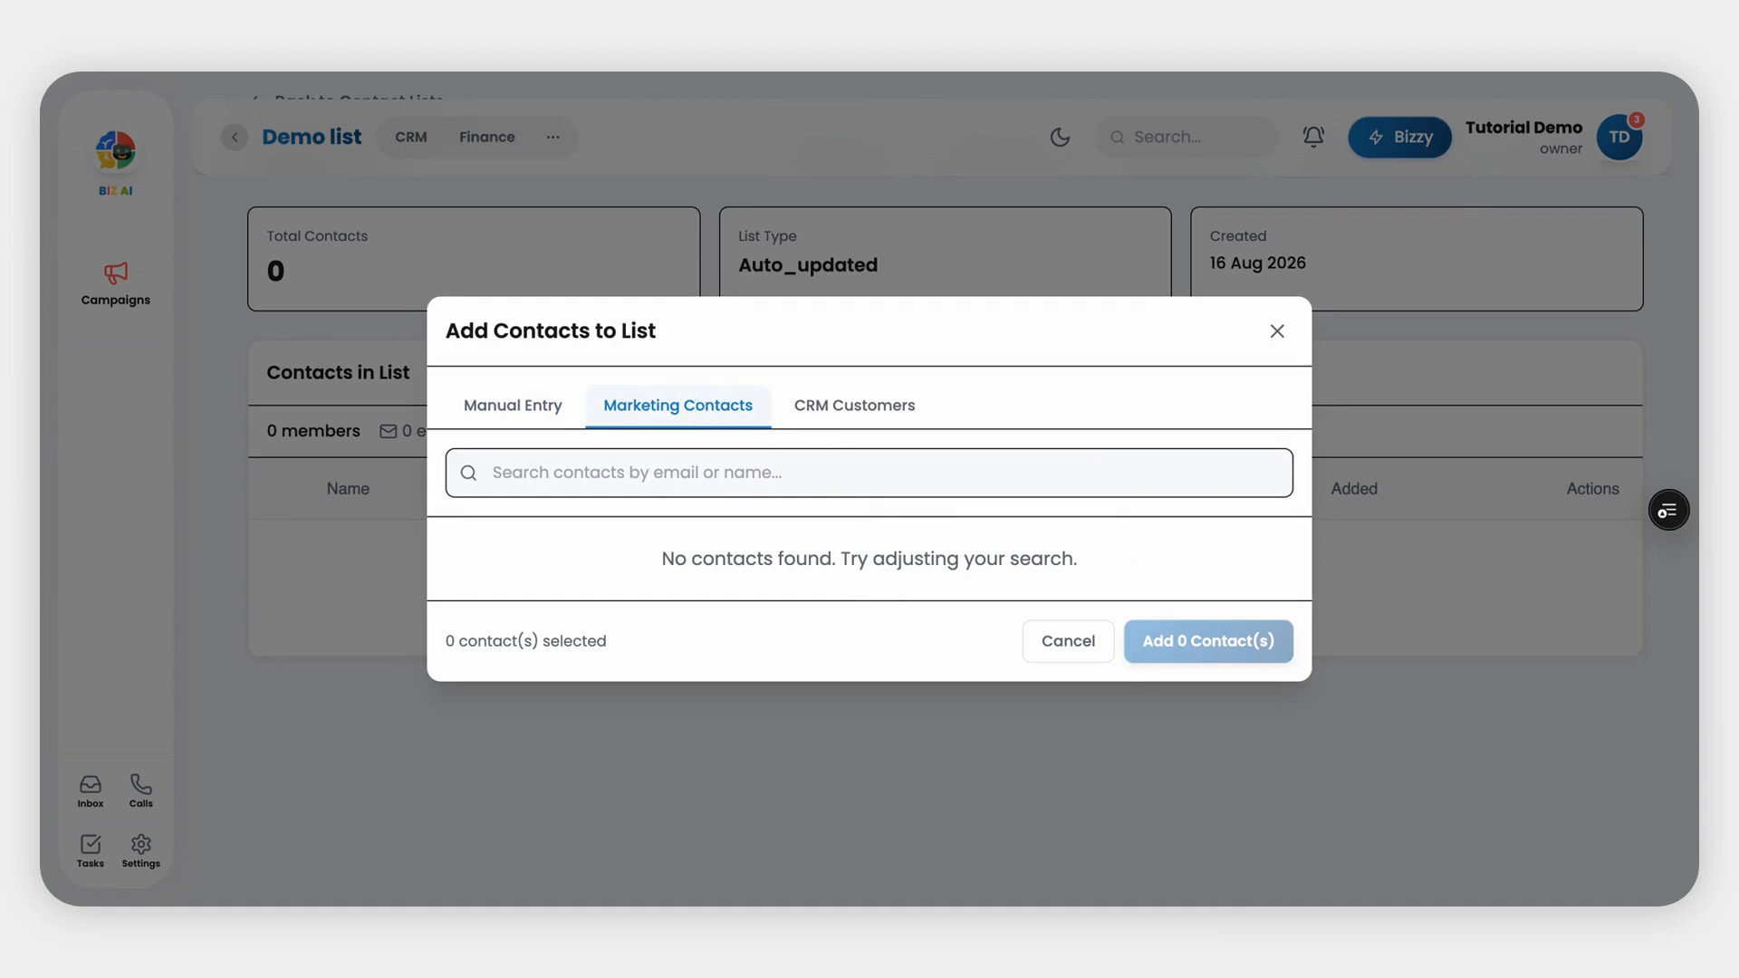
left_click(883, 418)
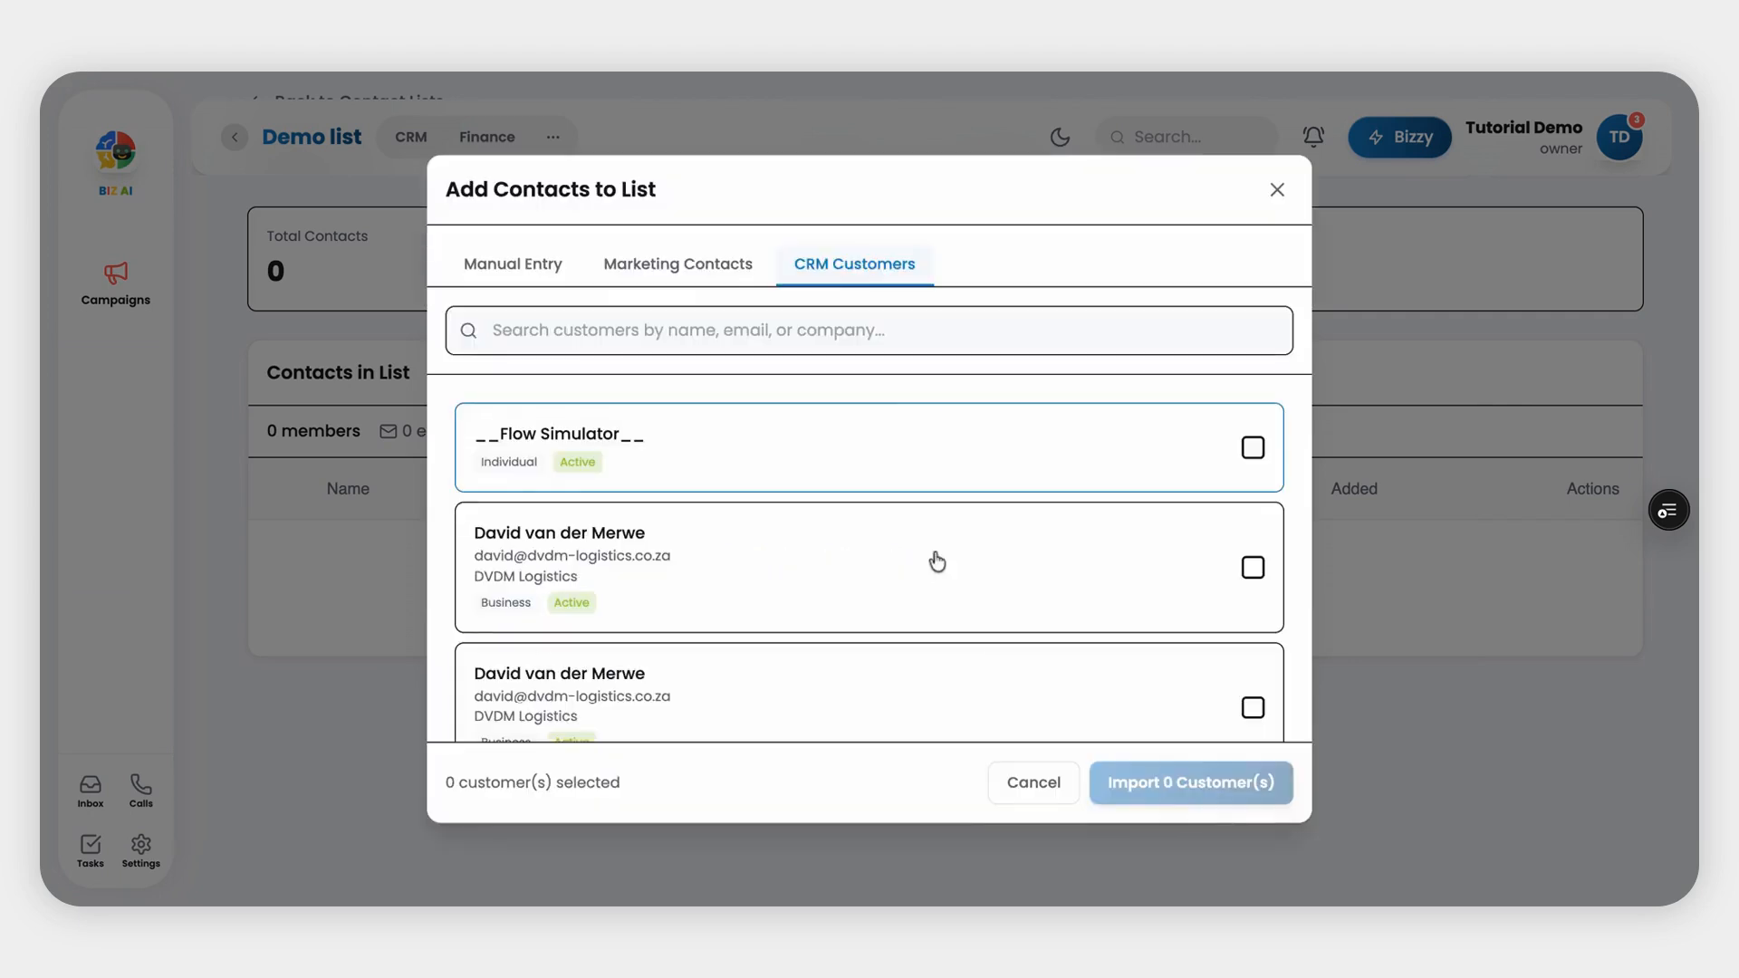
scroll(763, 680, "down", 3)
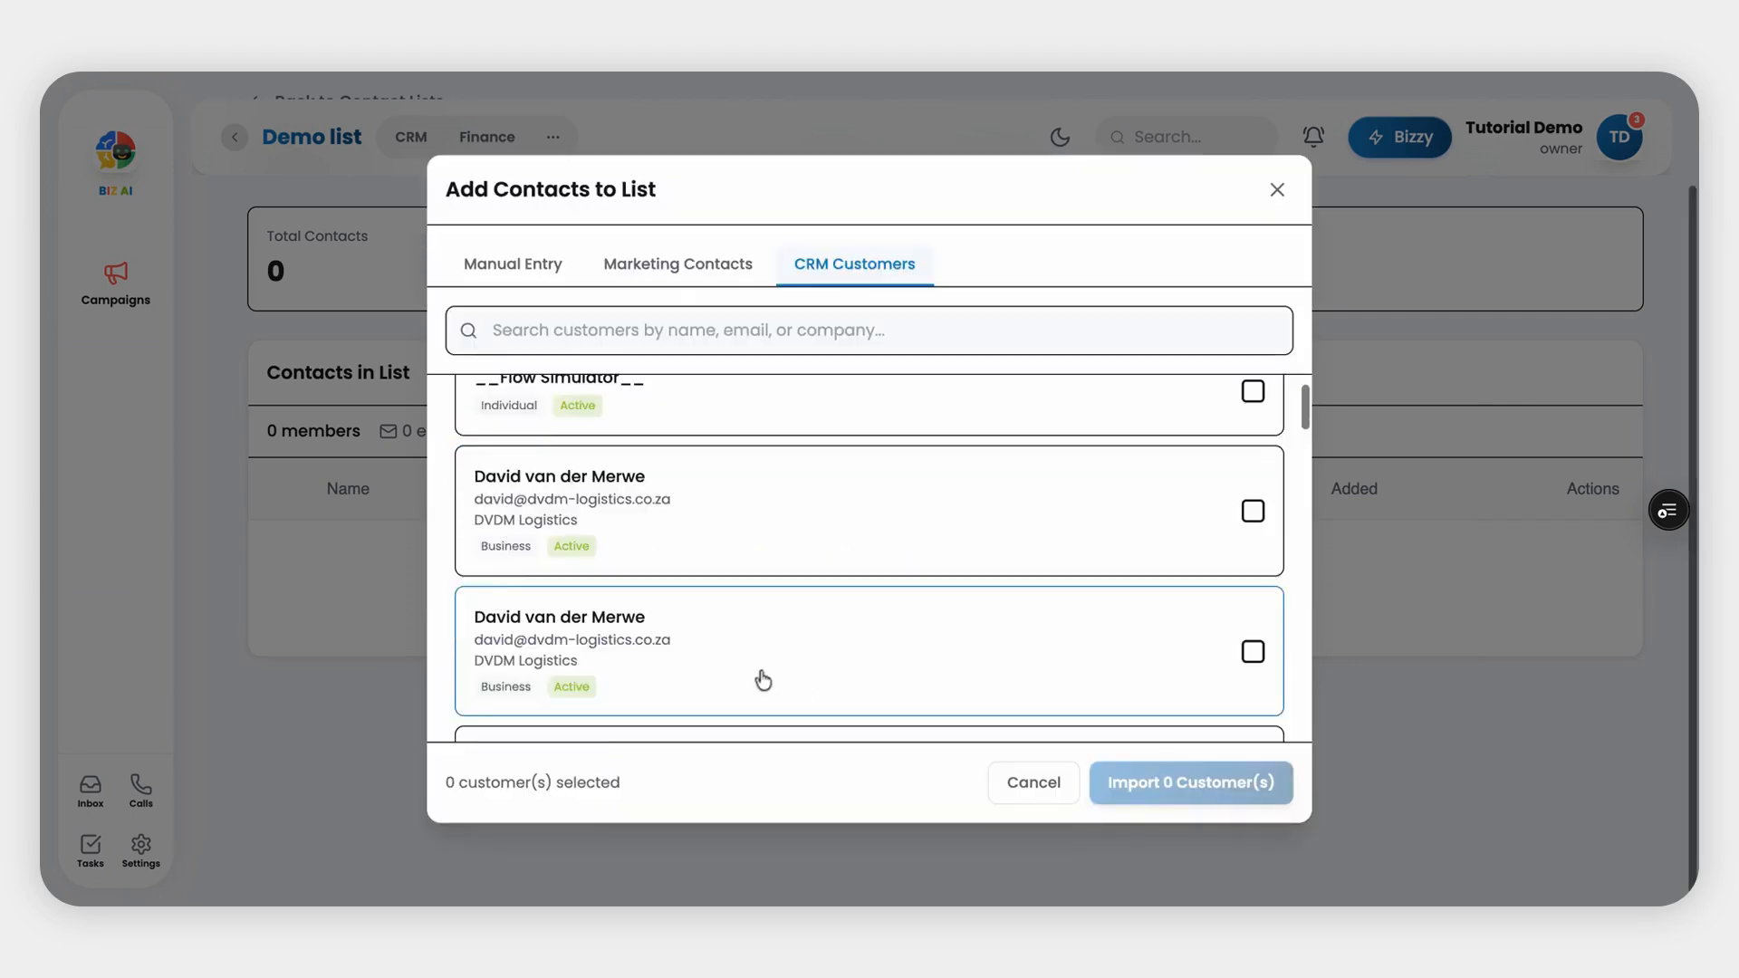
scroll(763, 680, "down", 2)
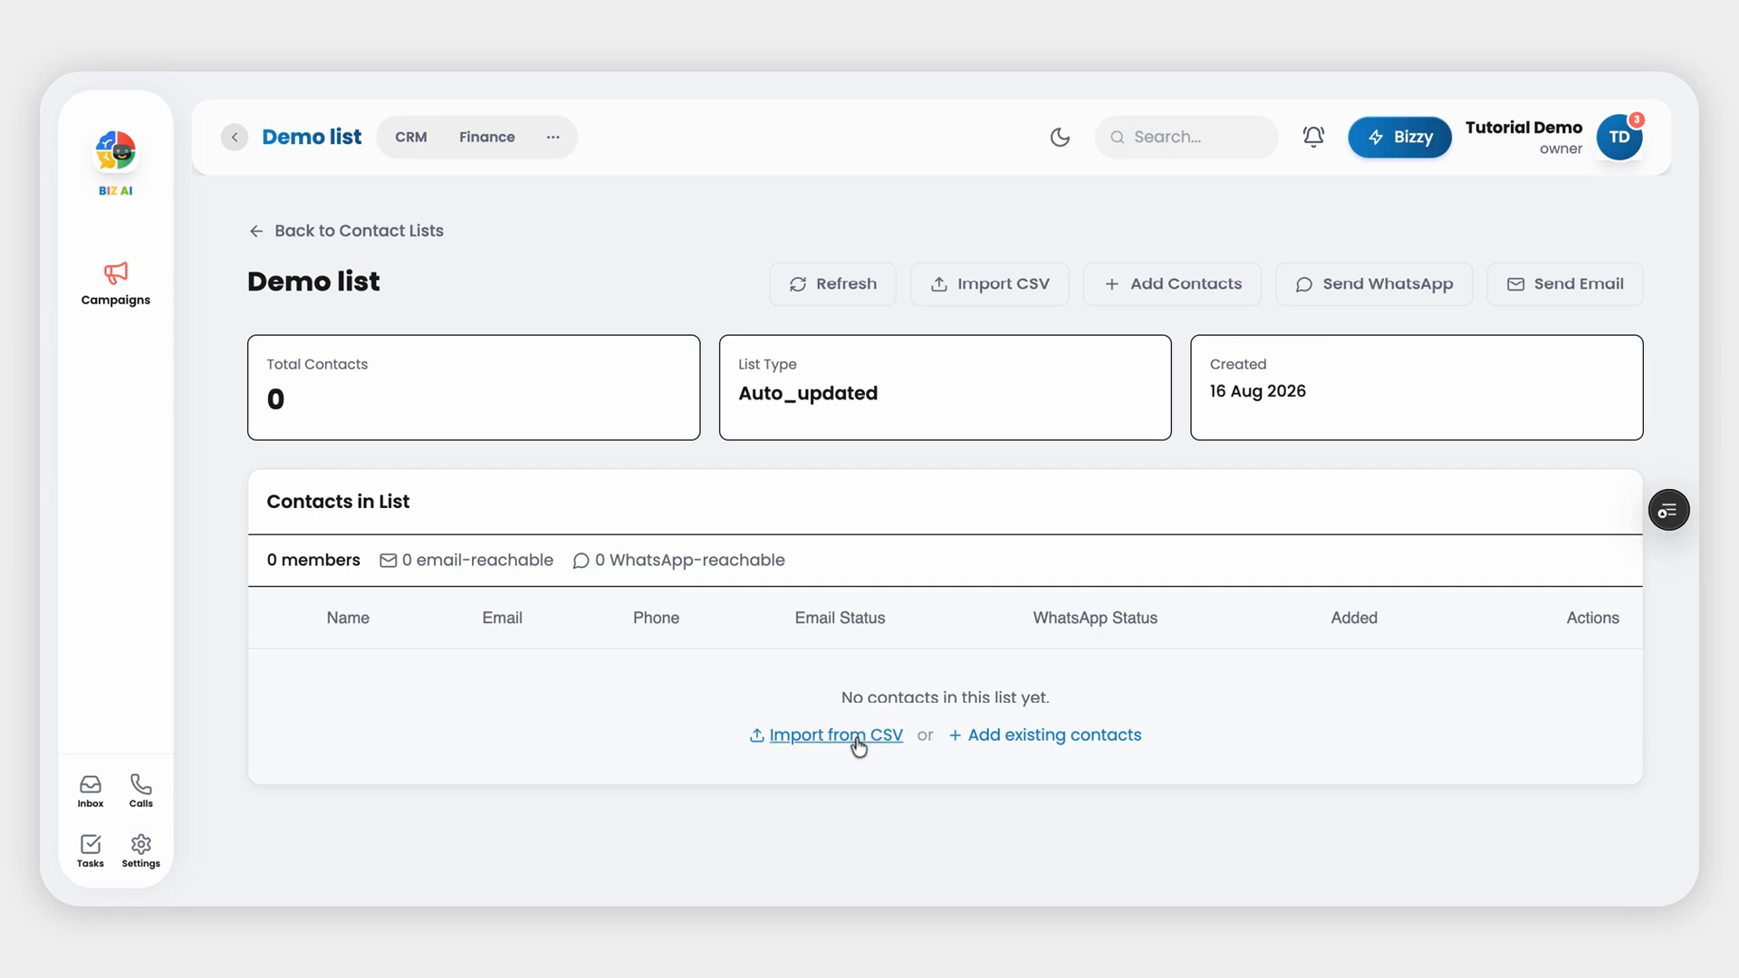
Open the CSV import for Demo list and review its template downloads and file requirements.
left_click(858, 735)
scroll(1195, 505, "down", 3)
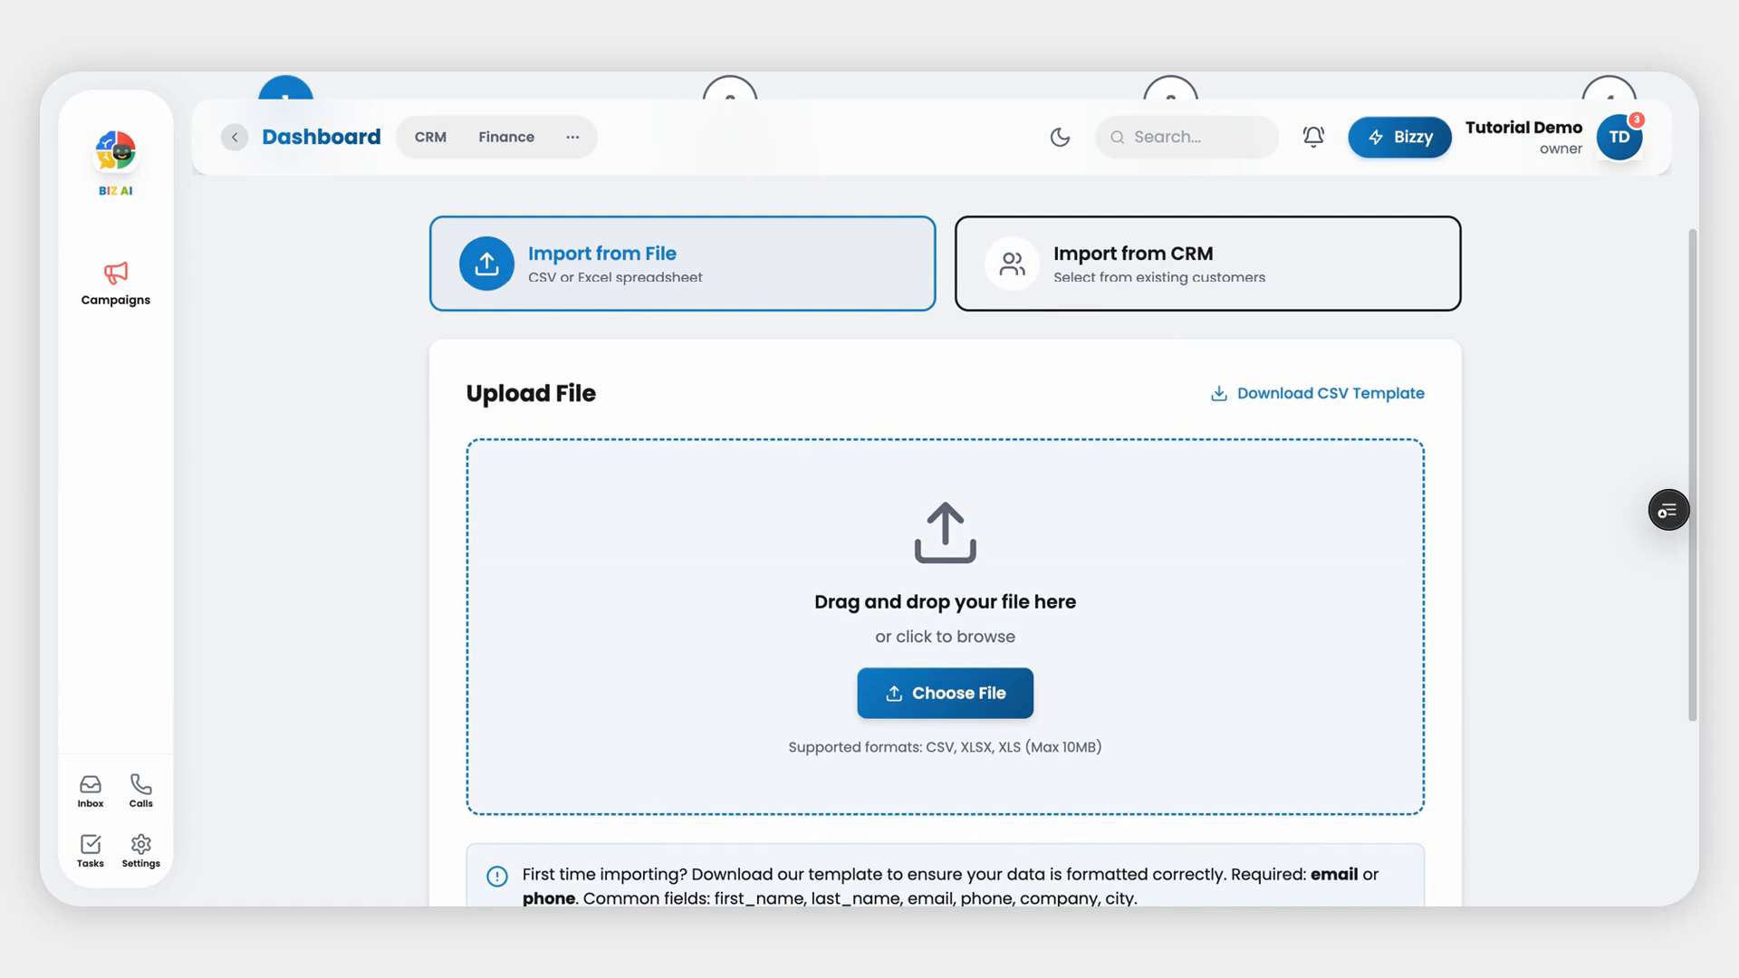
scroll(944, 624, "down", 1)
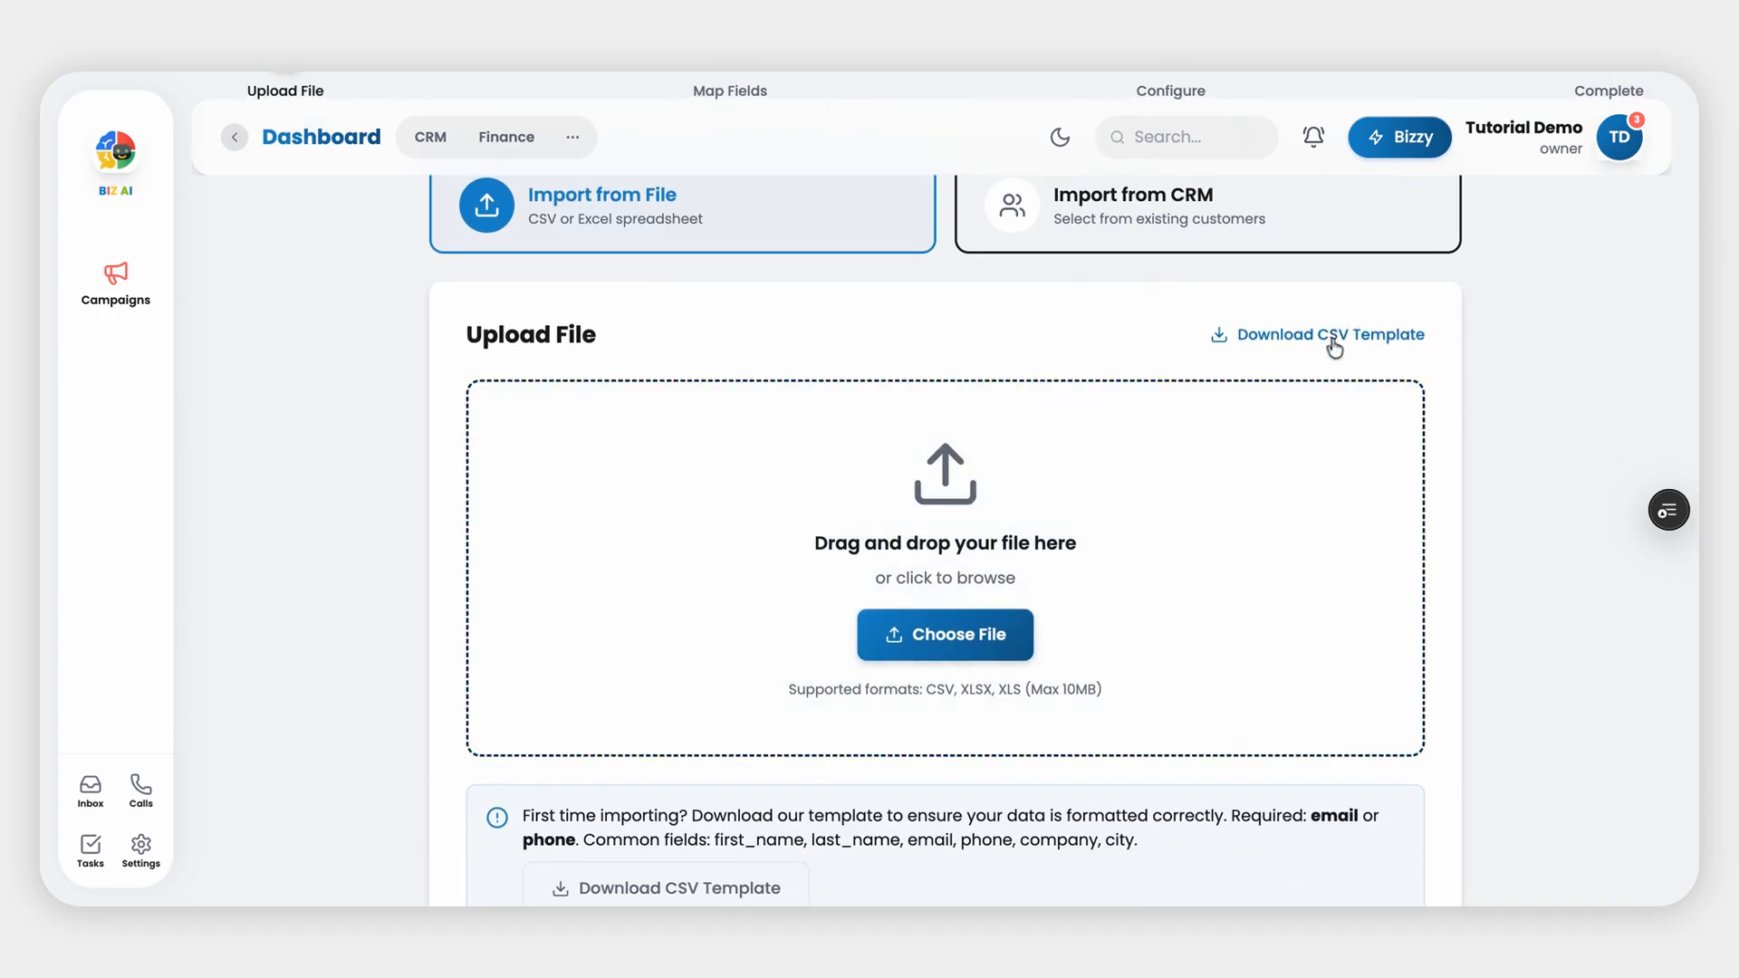
scroll(1289, 679, "down", 3)
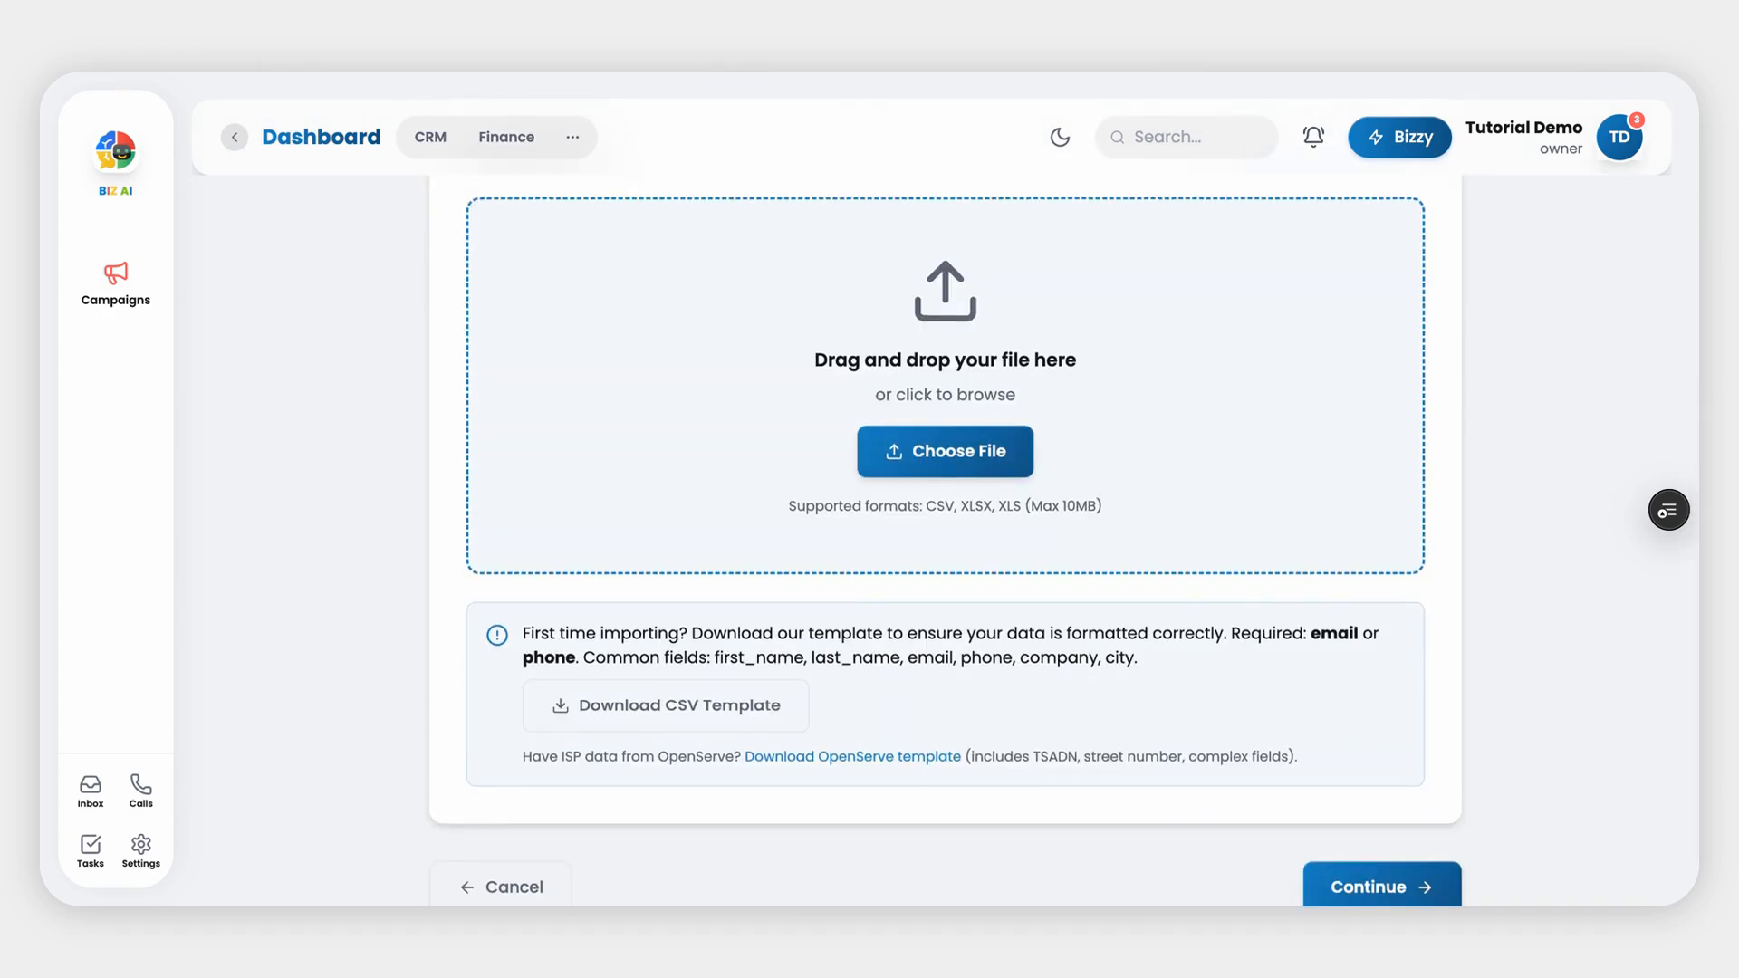
scroll(944, 544, "down", 1)
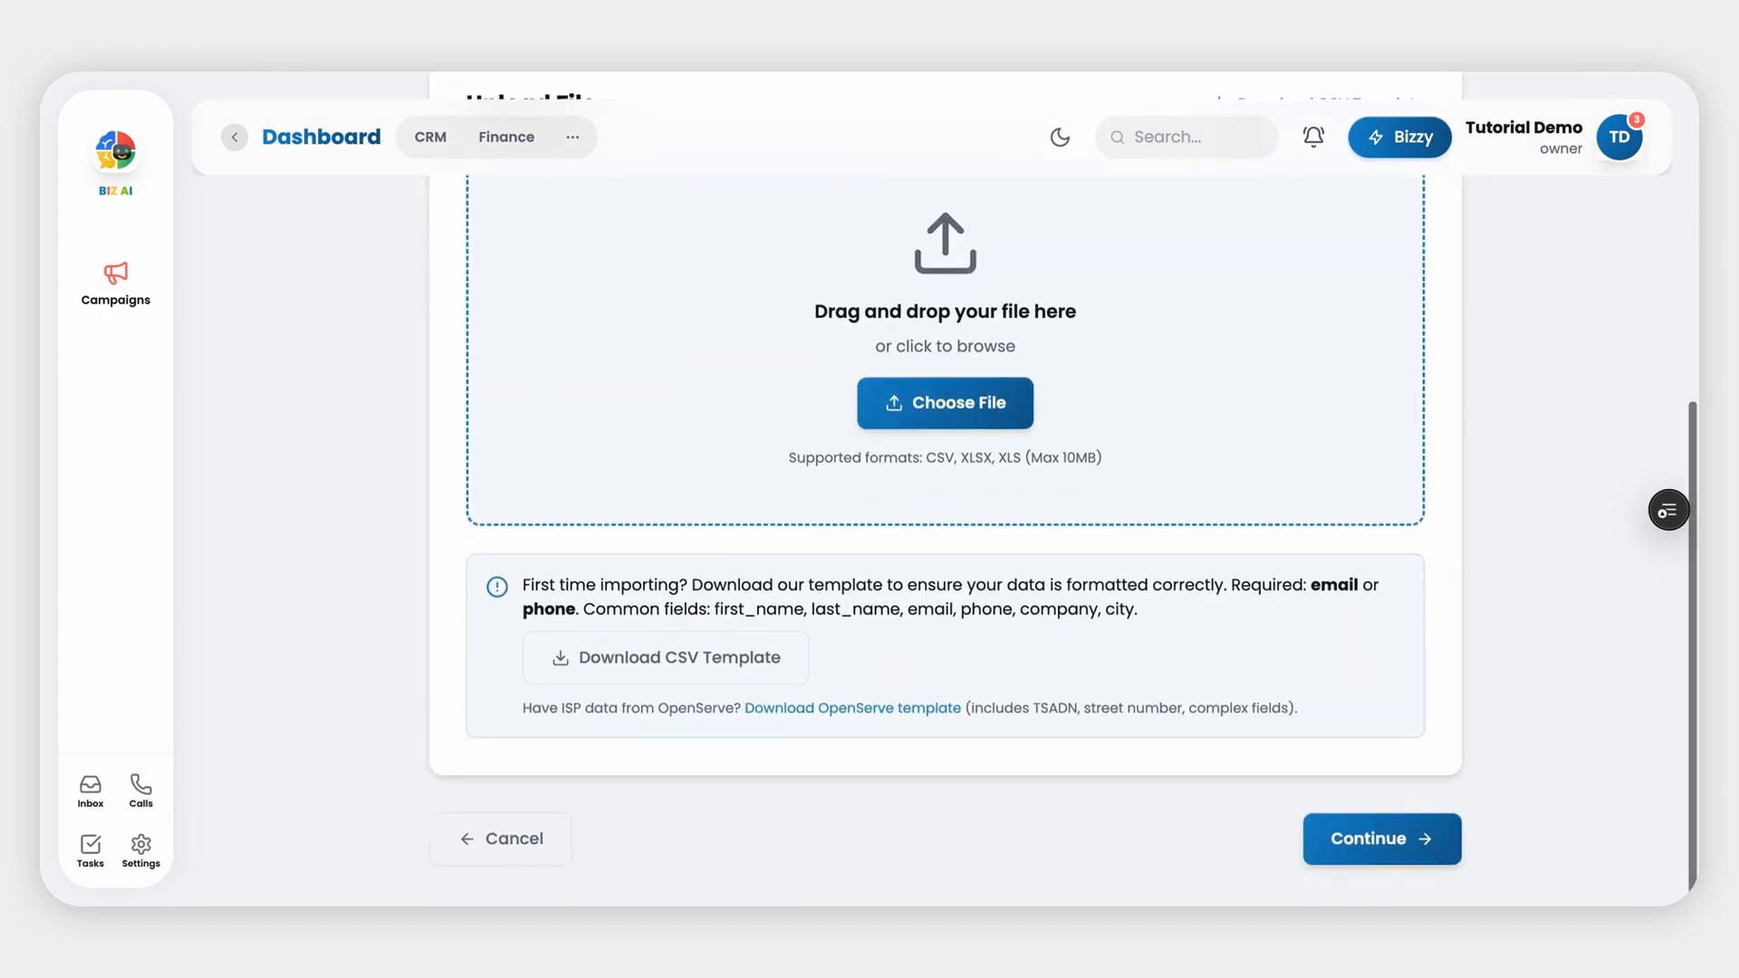
Upload the contacts file for the import and continue to field mapping.
left_click(975, 410)
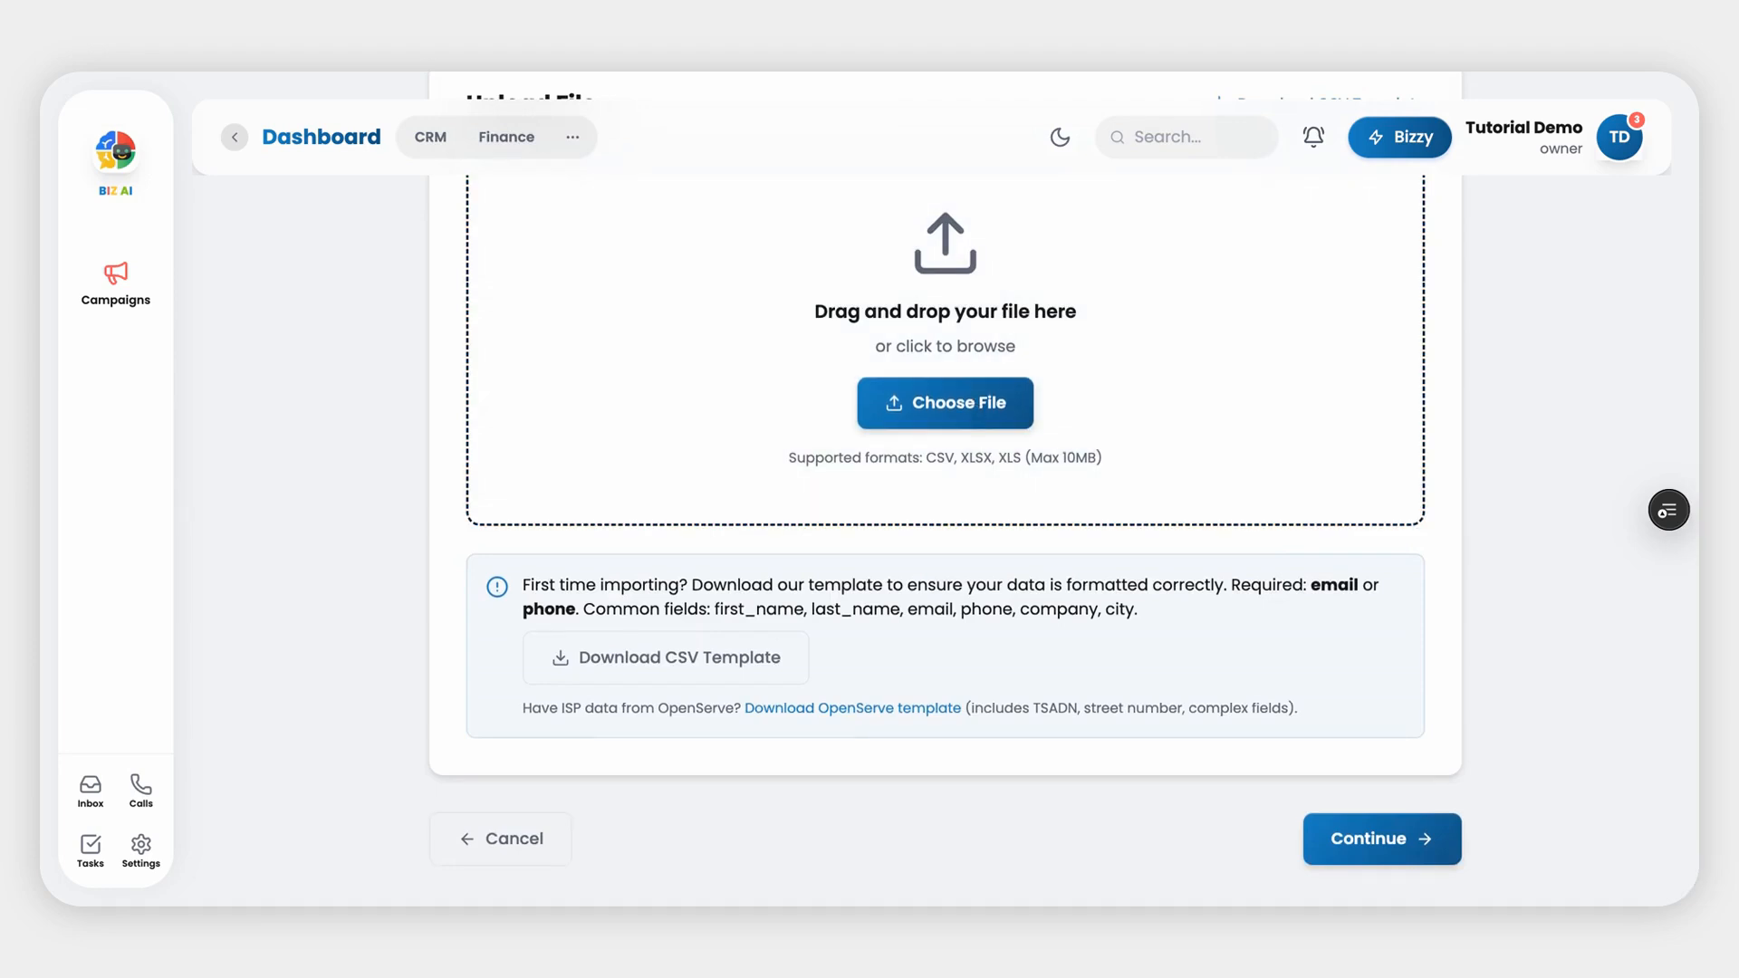
scroll(885, 516, "down", 1)
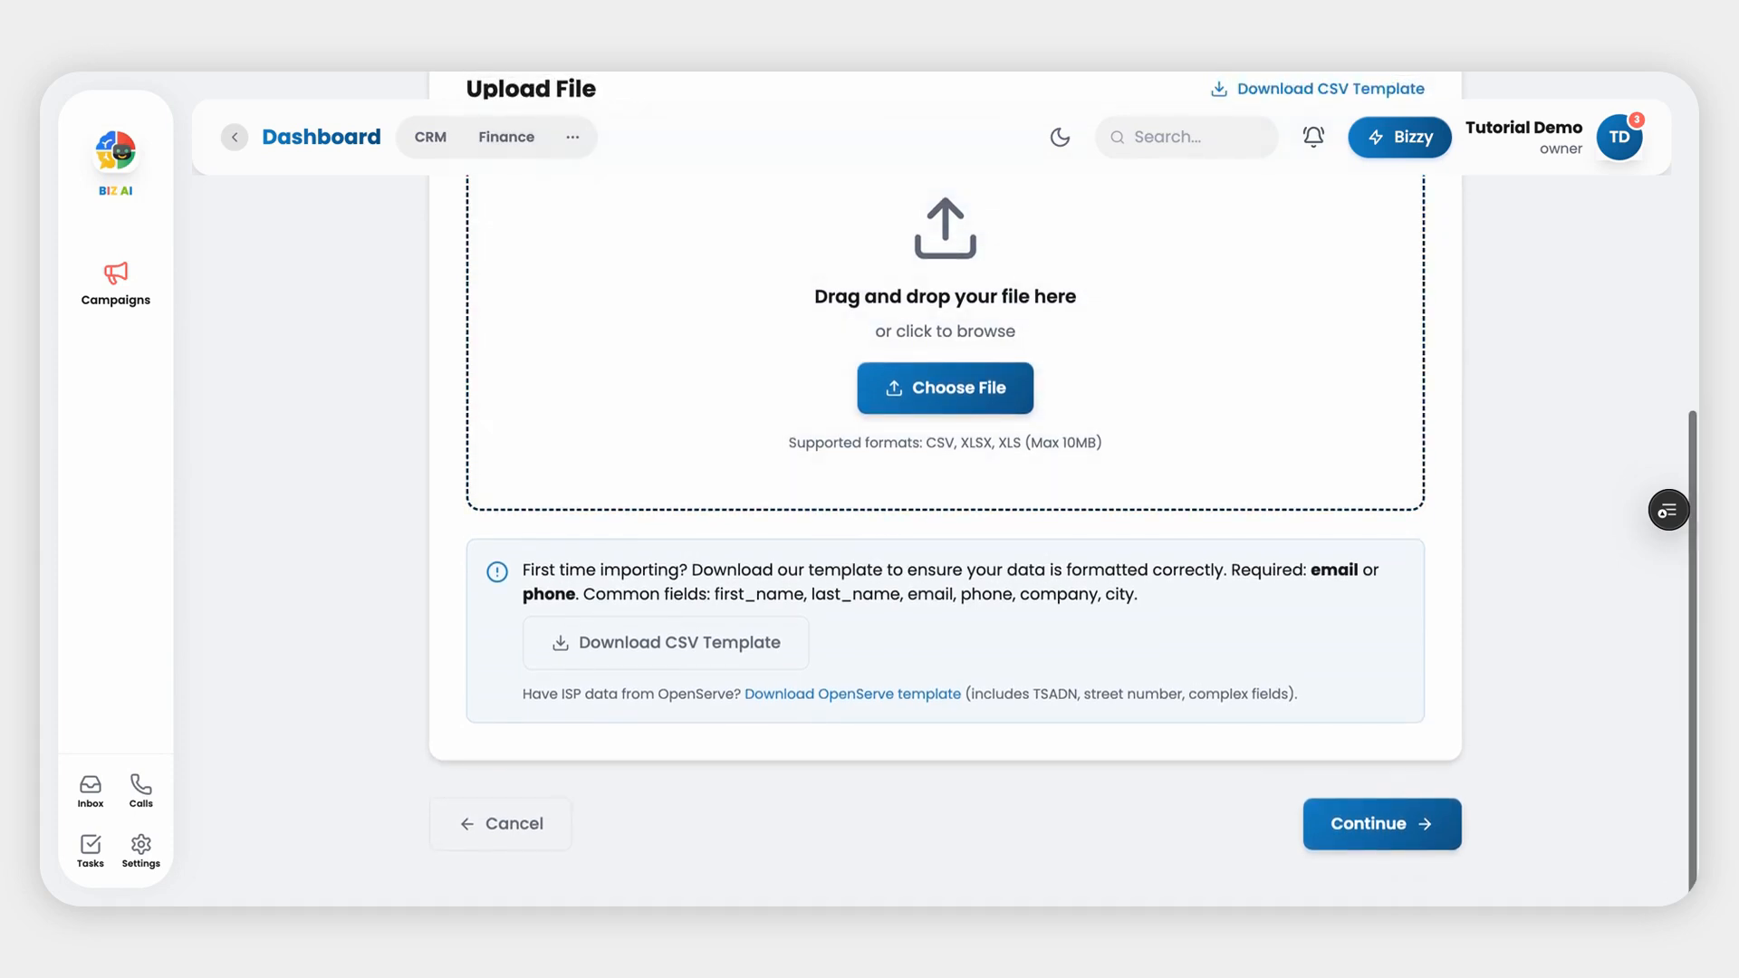
scroll(944, 489, "up", 3)
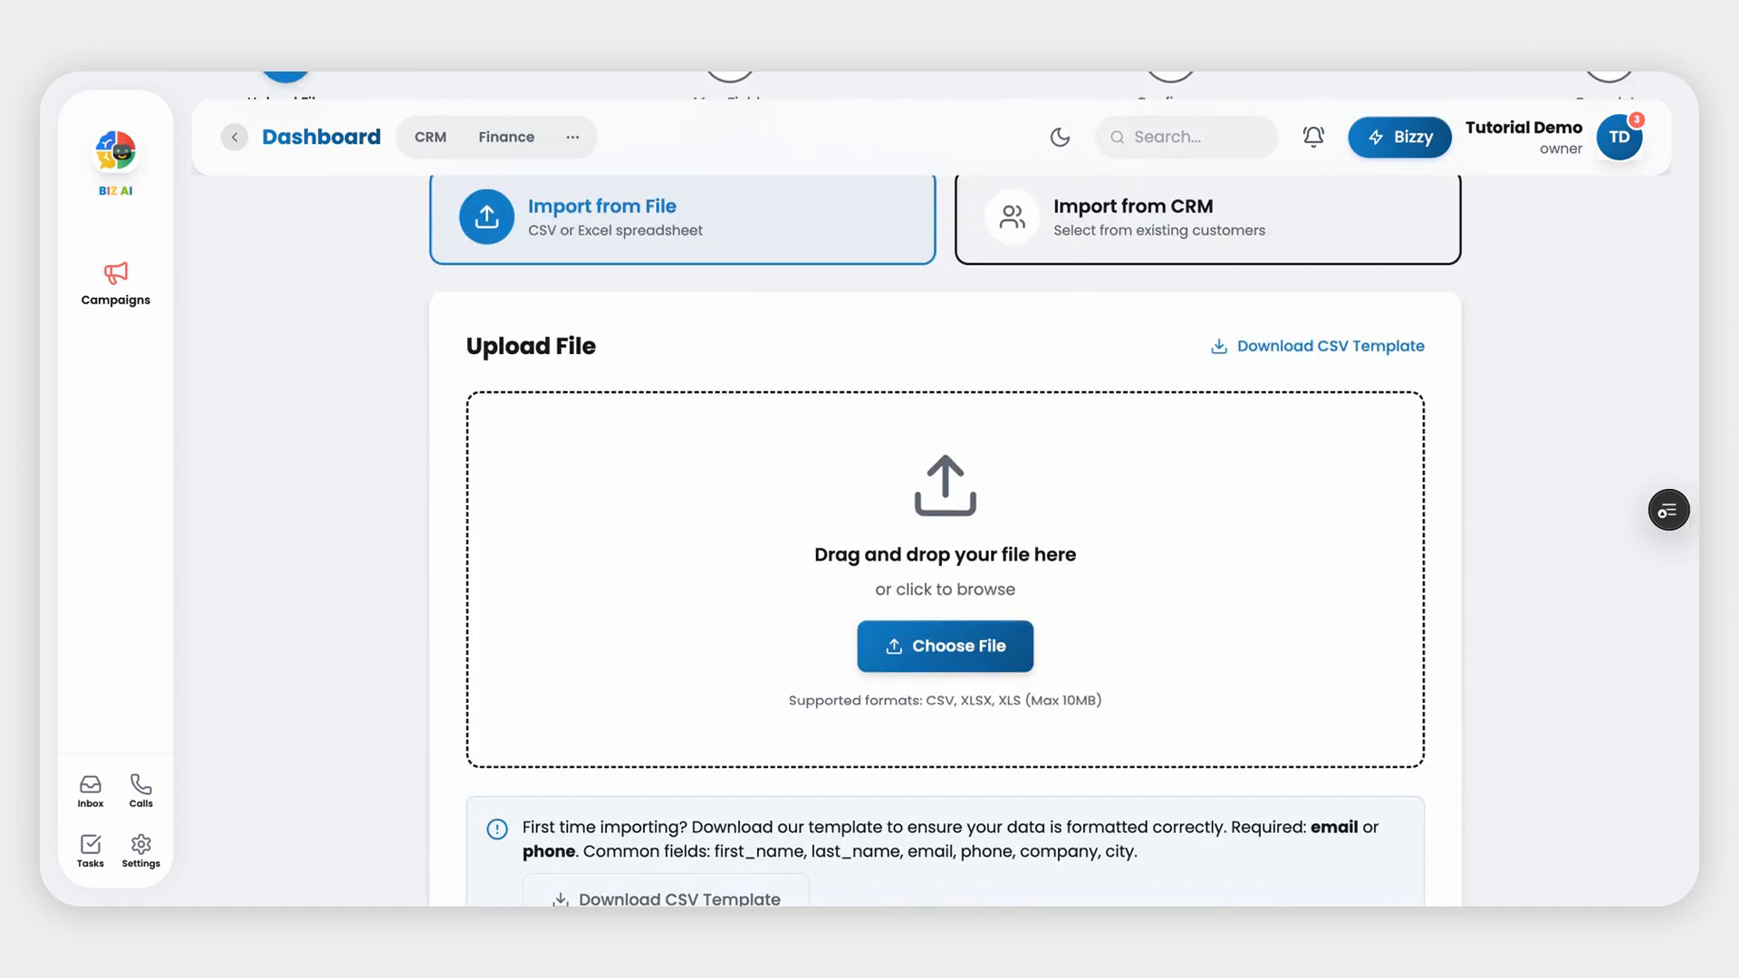
scroll(944, 489, "up", 1)
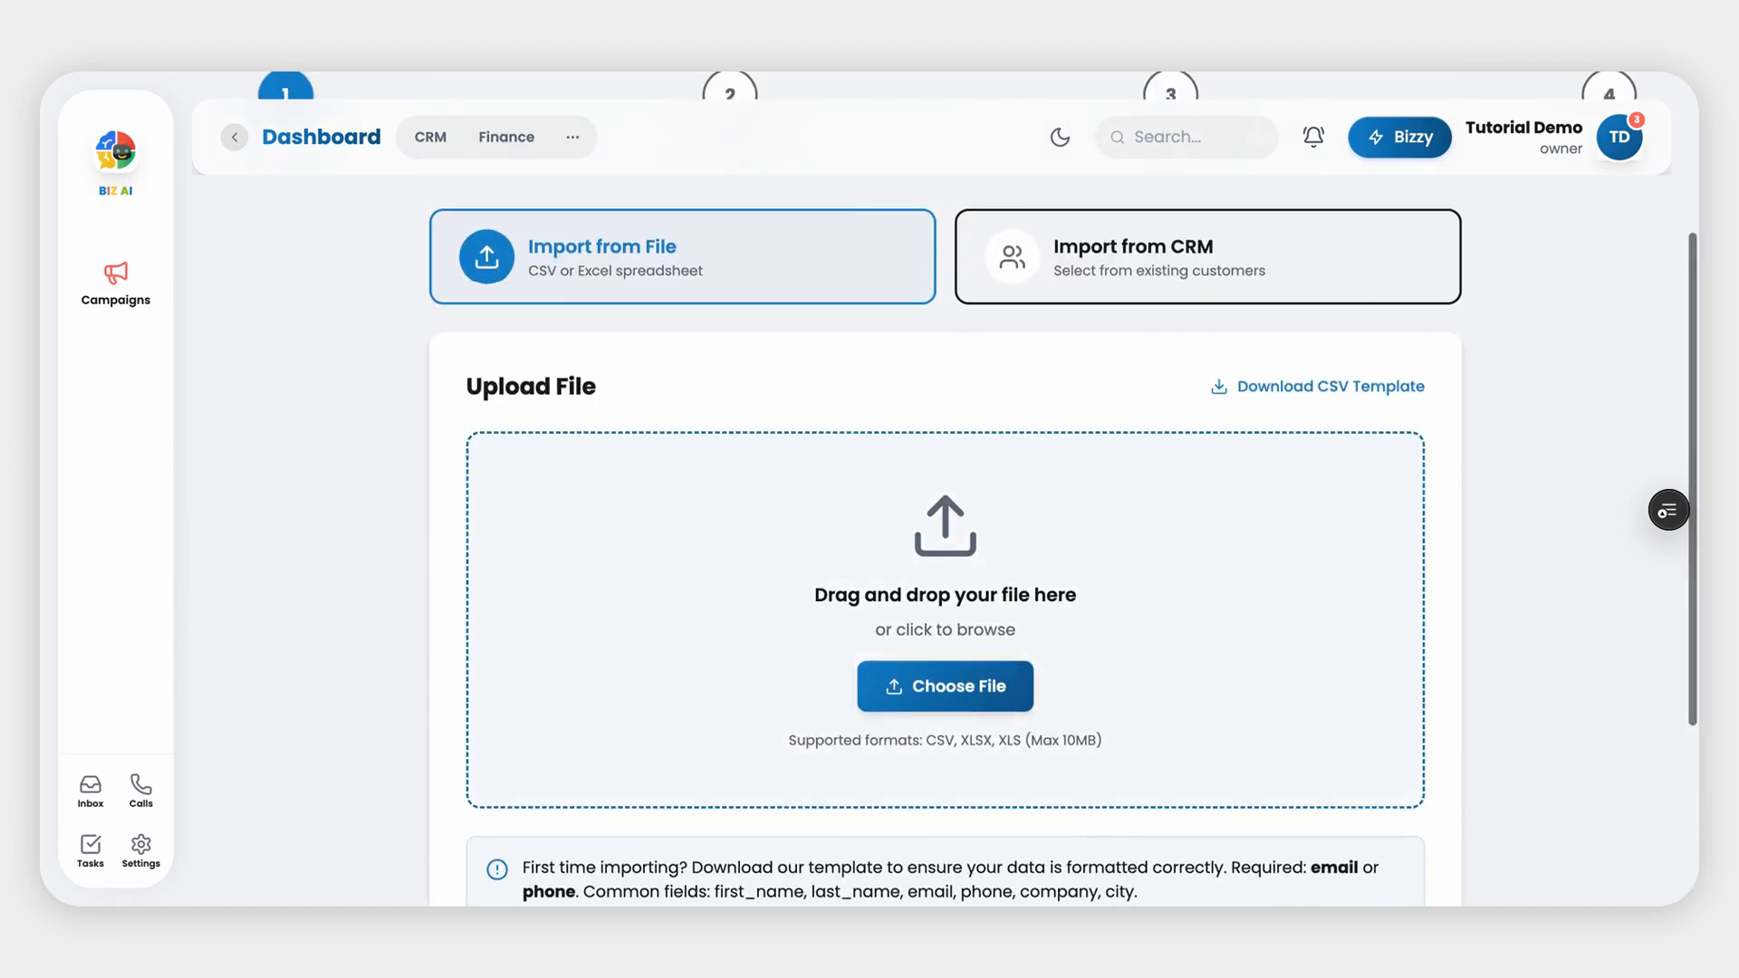
scroll(945, 489, "up", 2)
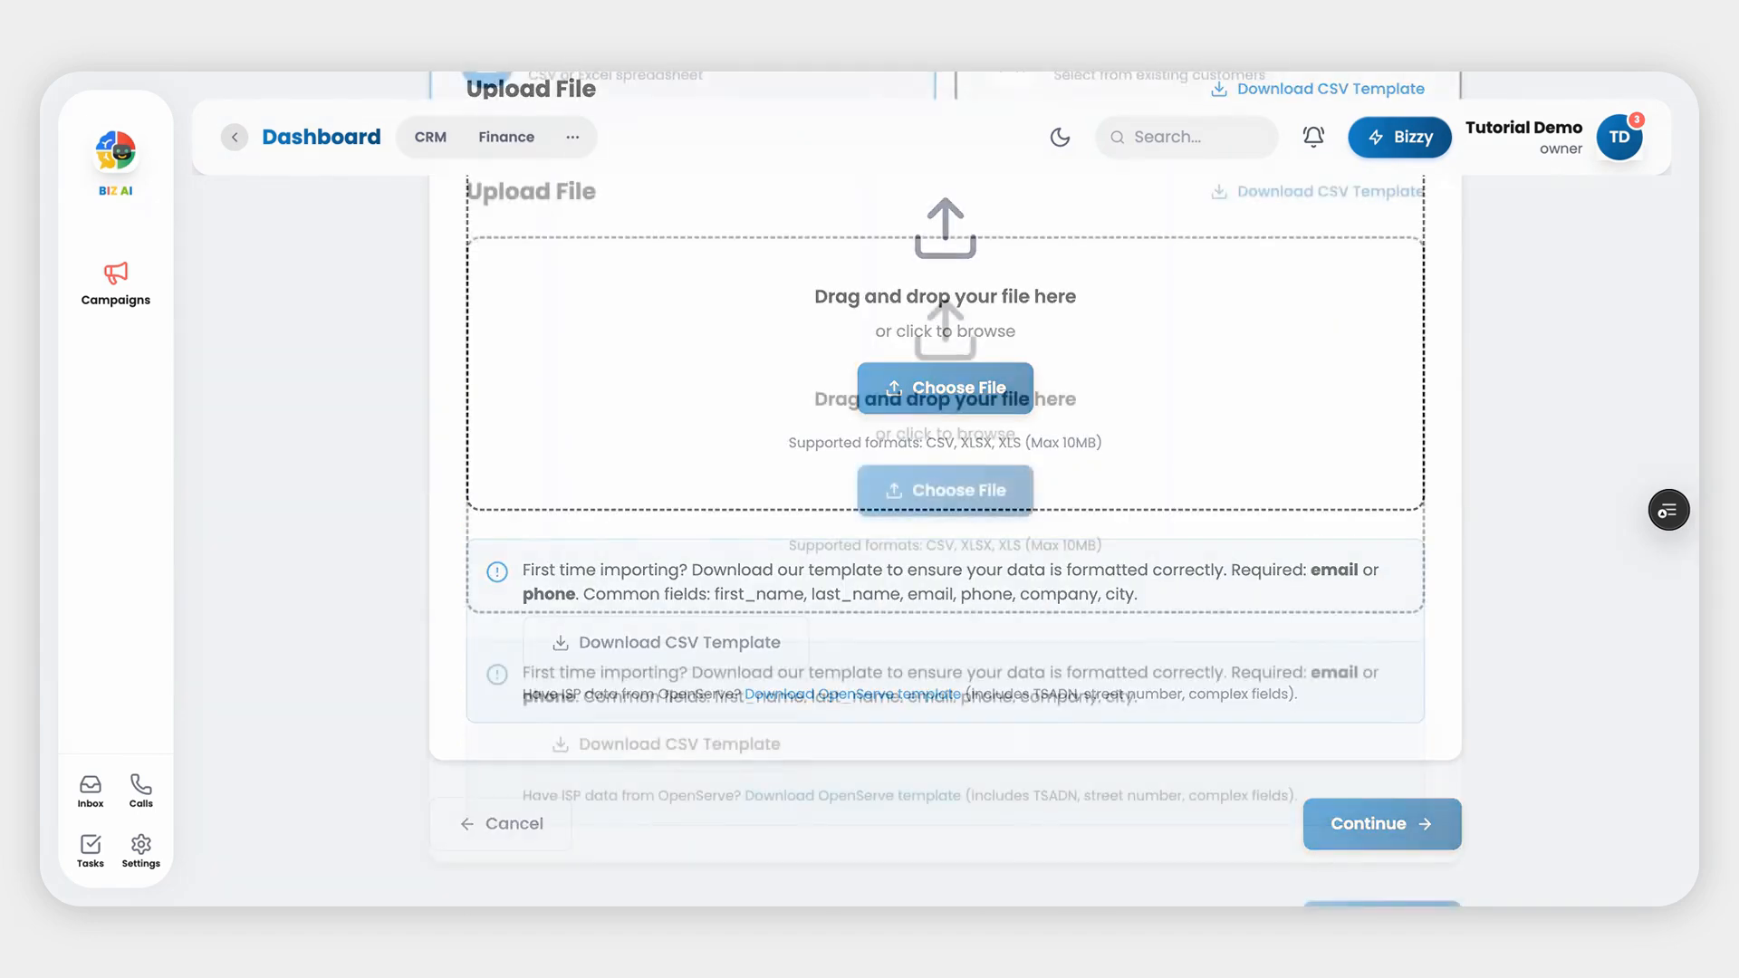
scroll(945, 489, "down", 1)
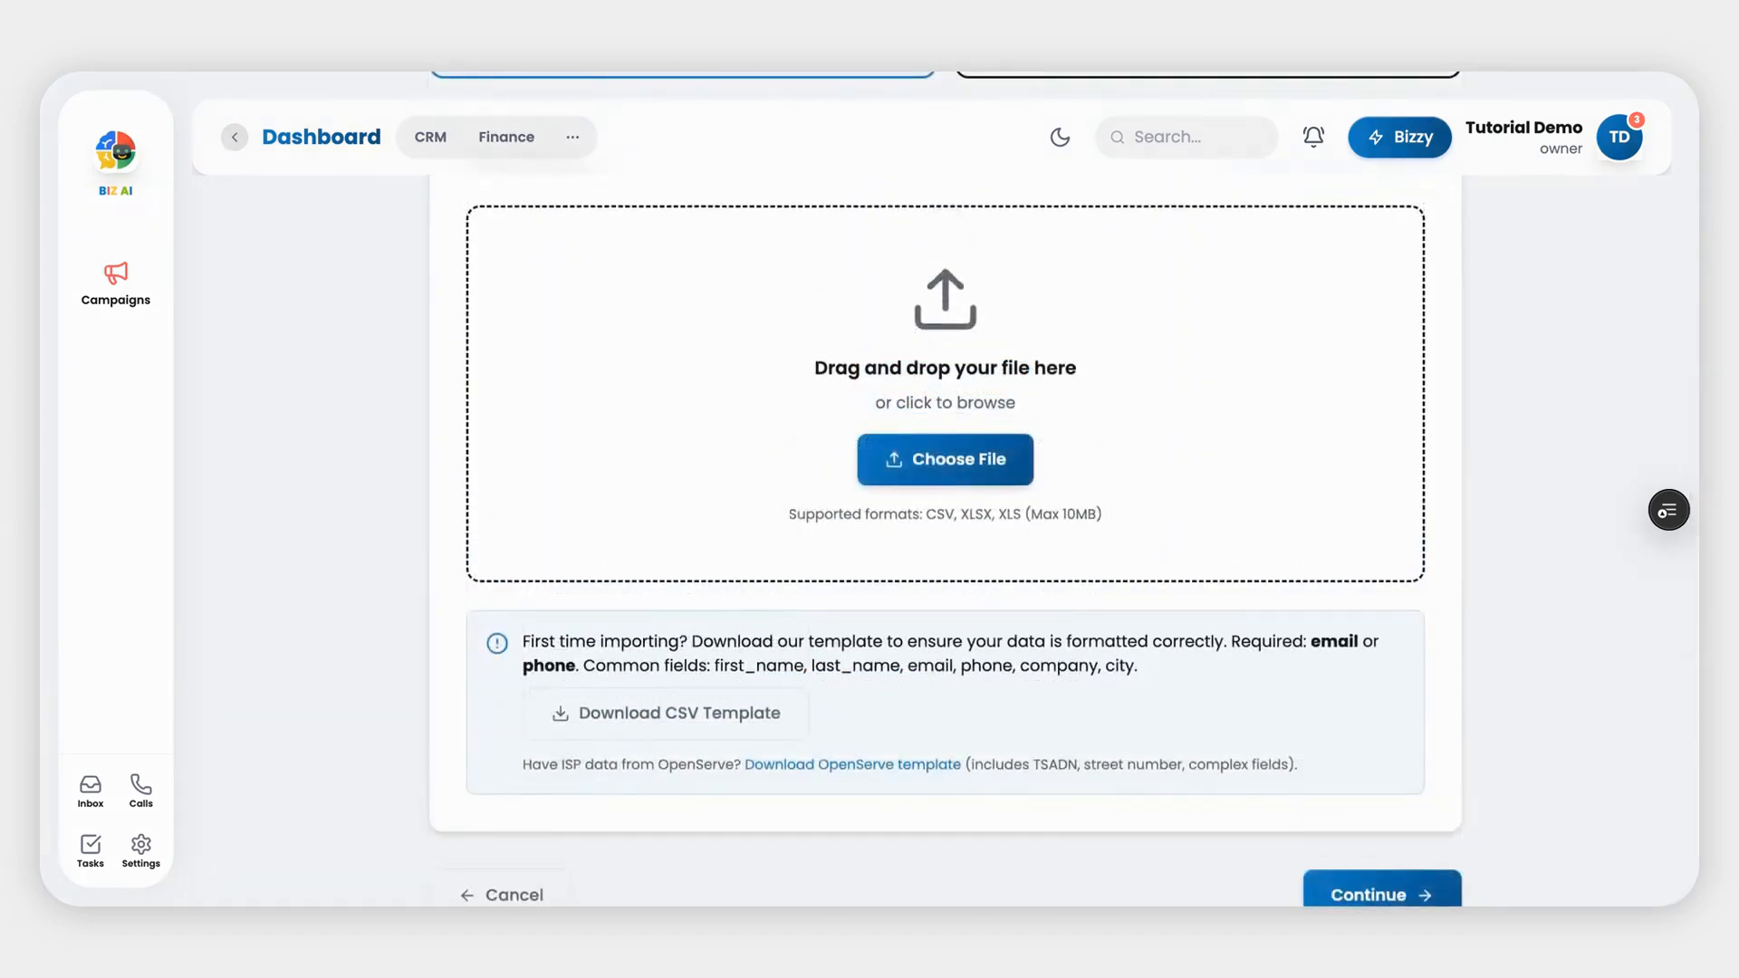
left_click(951, 469)
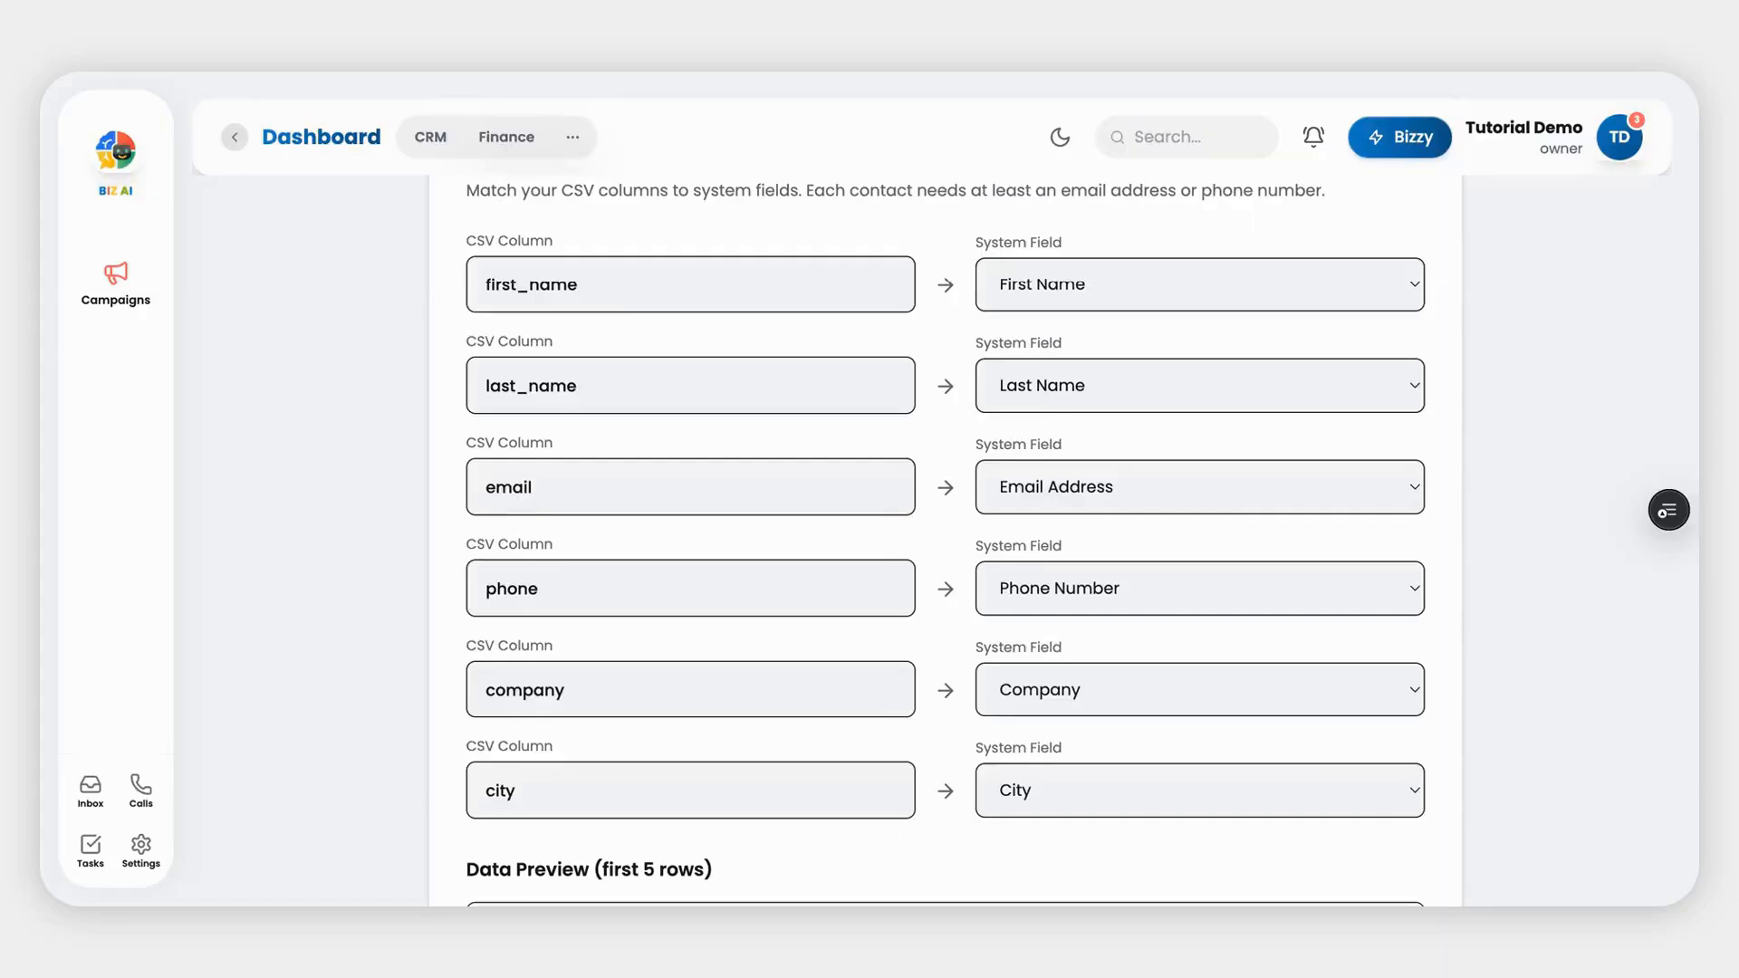
Check the data preview, keep the matched system fields for all CSV columns and continue to the import configuration.
scroll(945, 543, "down", 6)
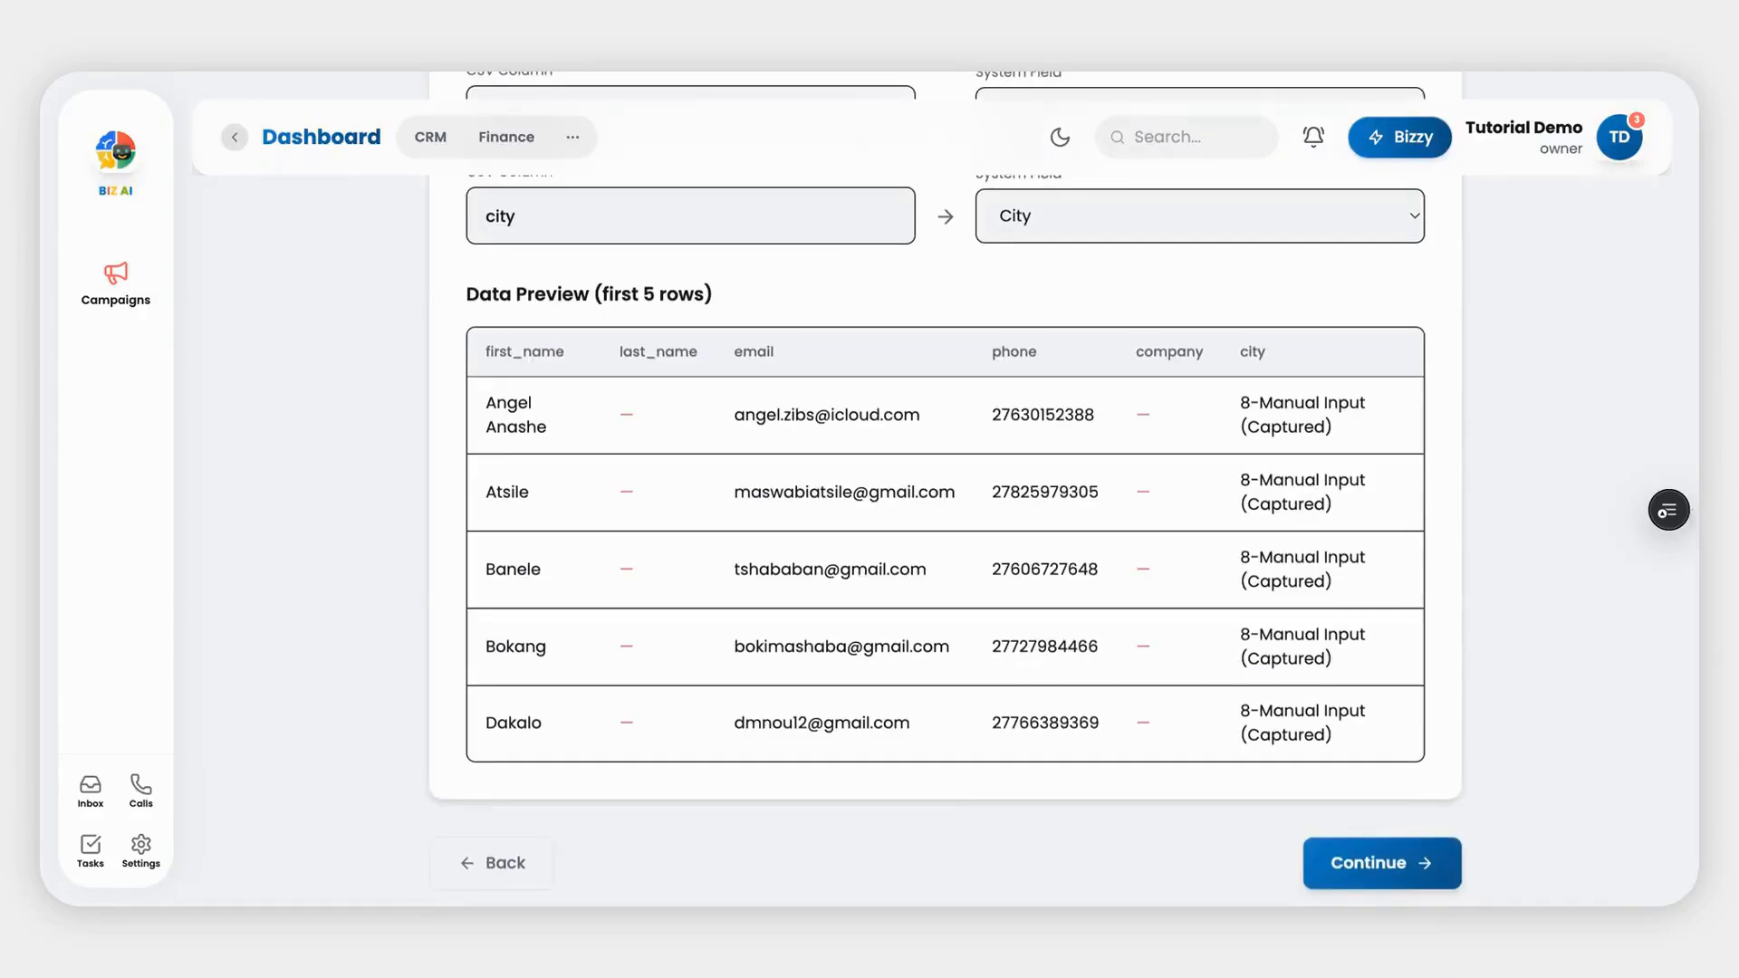
scroll(945, 543, "up", 5)
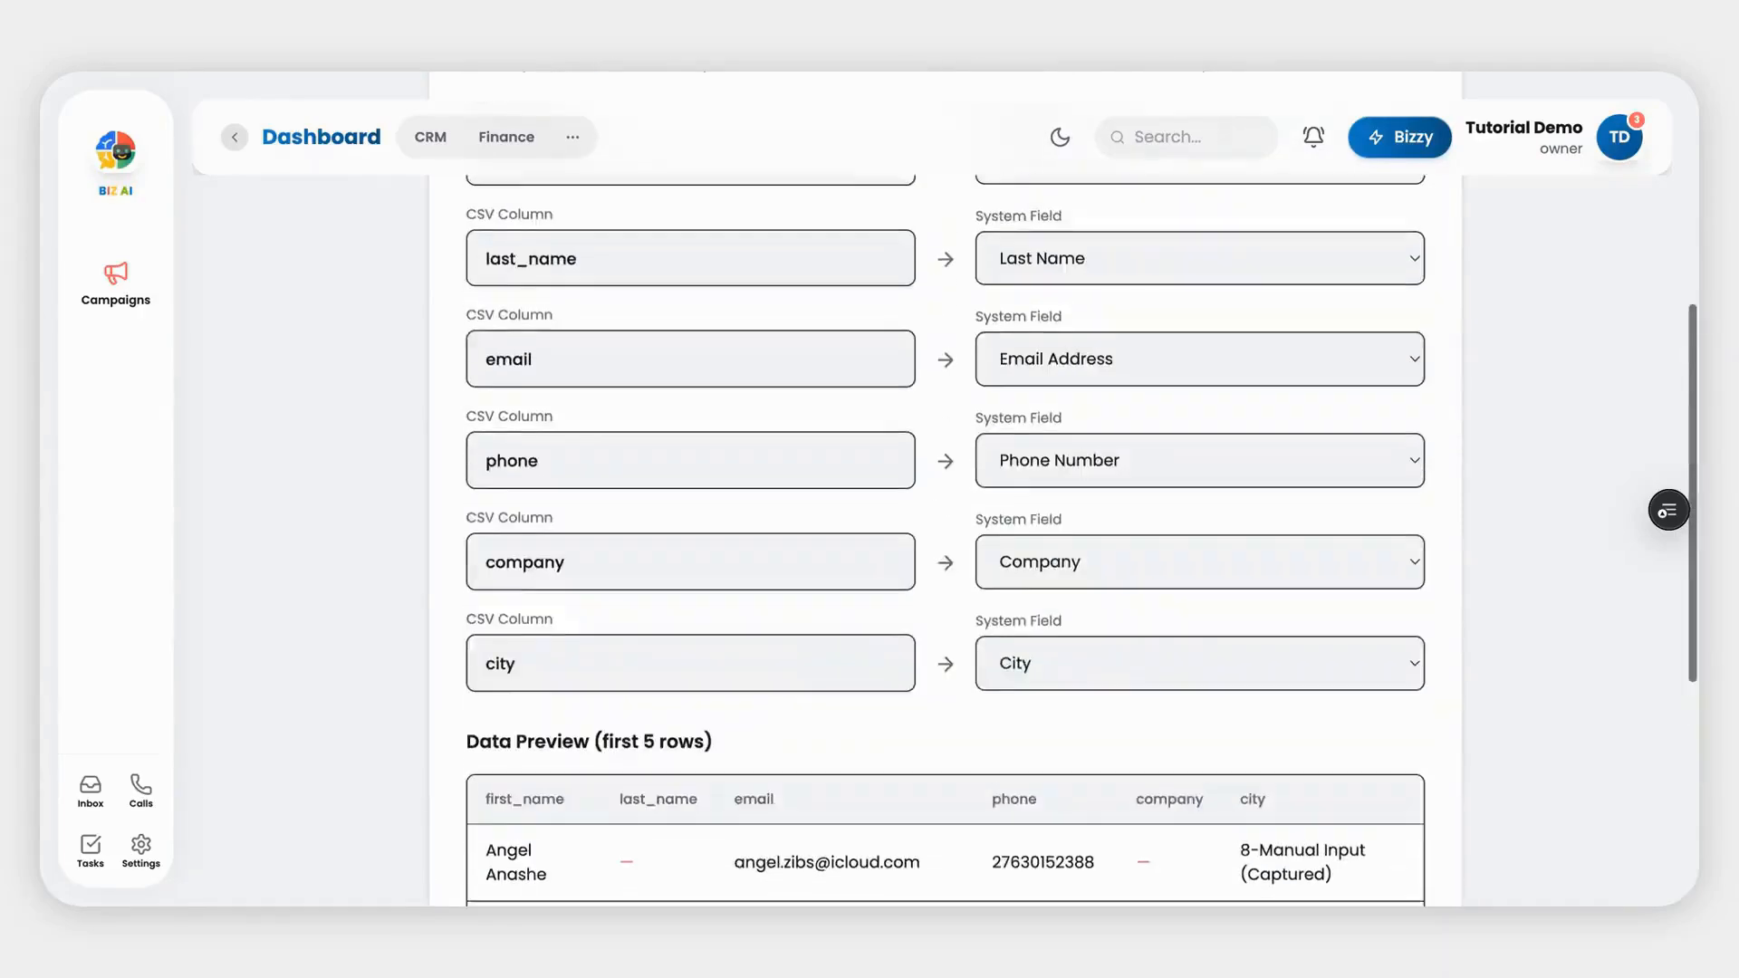
scroll(945, 543, "down", 5)
left_click(1378, 823)
Start the import with email and WhatsApp subscriptions enabled, duplicates skipped and previously unsubscribed contacts excluded.
scroll(915, 638, "up", 6)
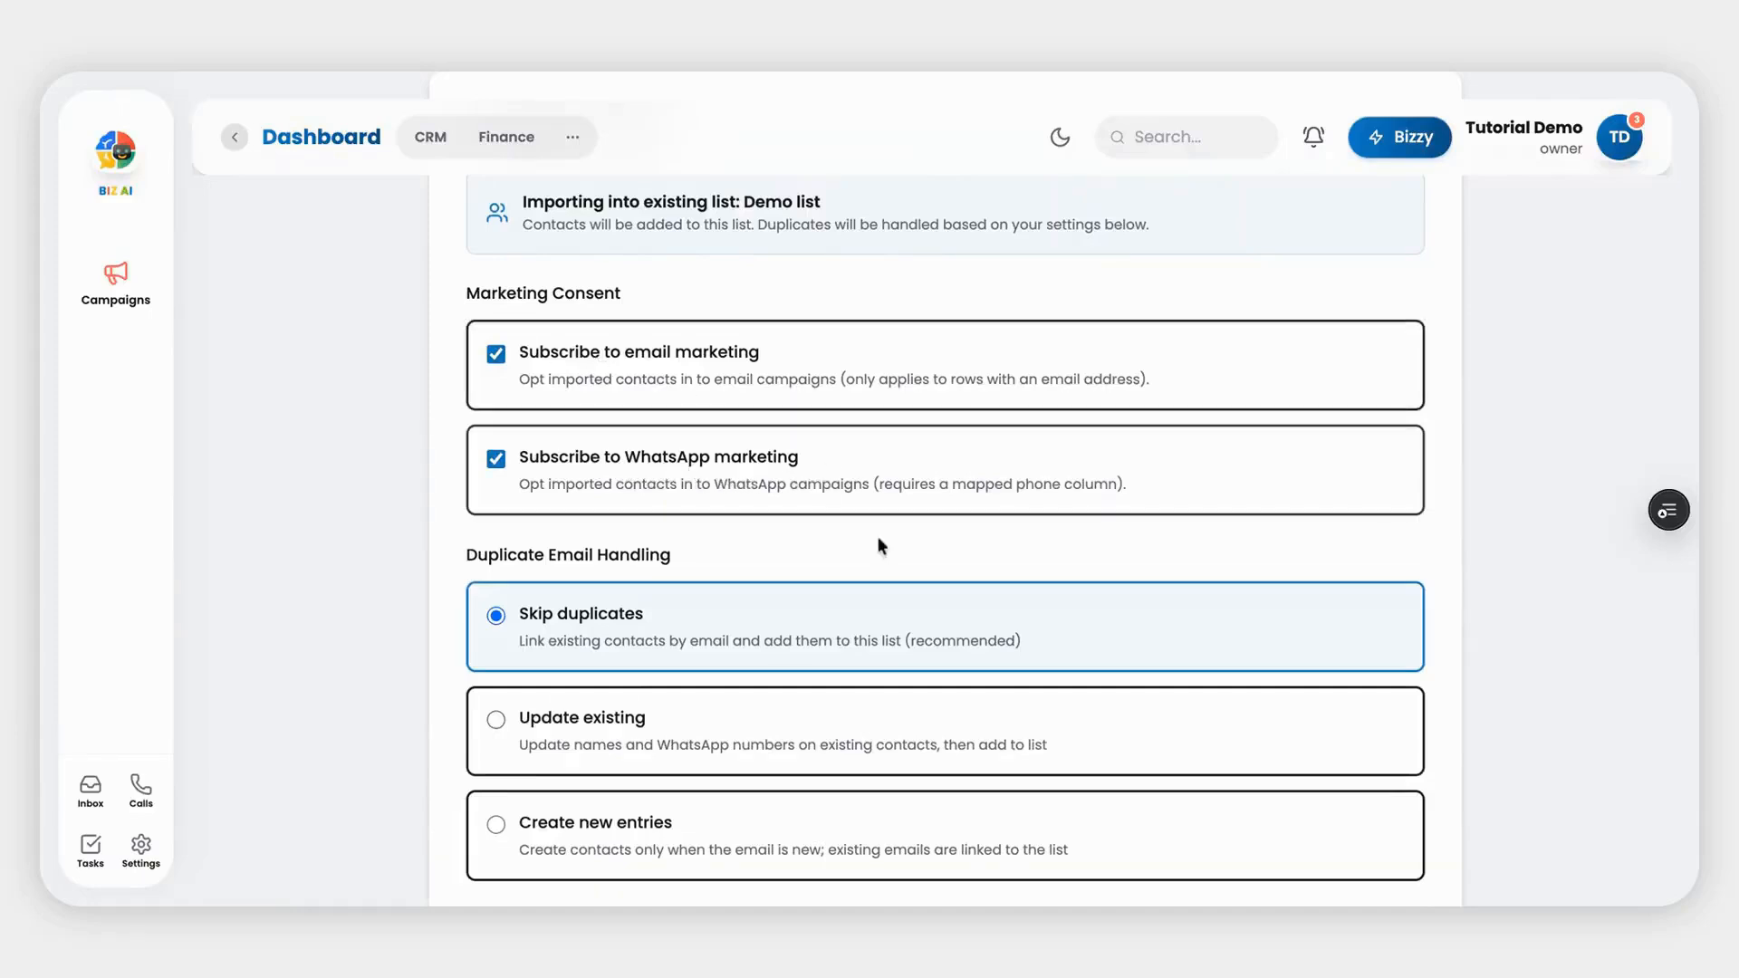
scroll(877, 540, "down", 3)
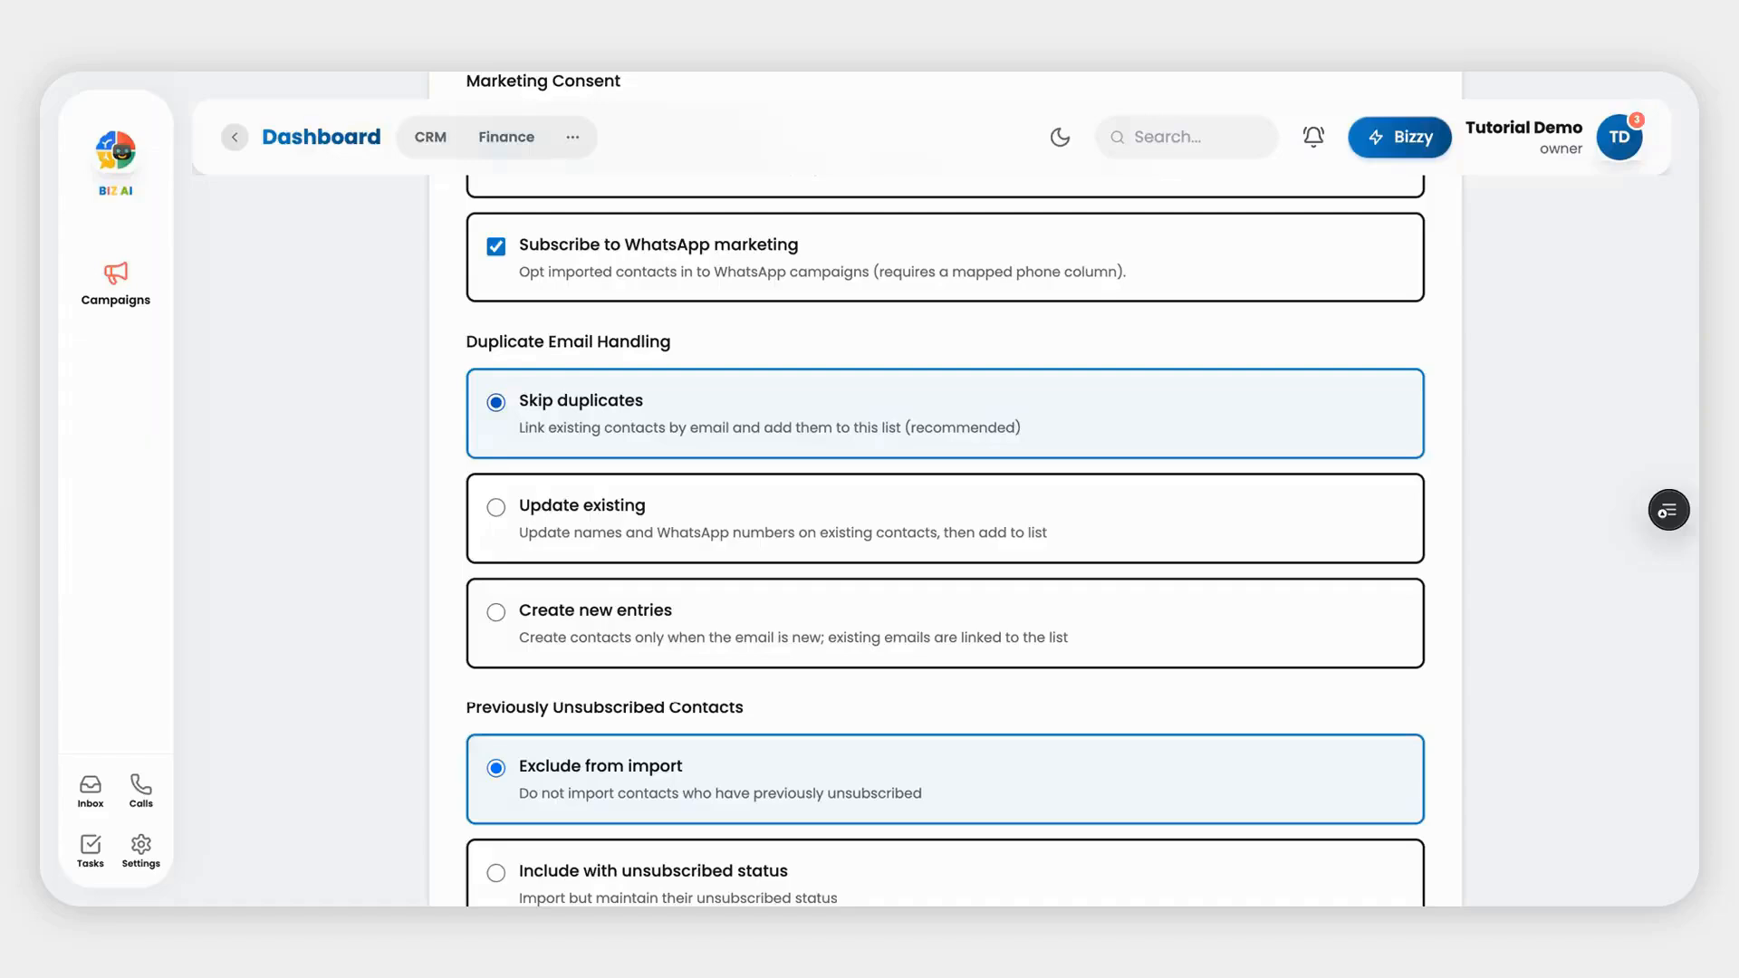
scroll(911, 806, "down", 4)
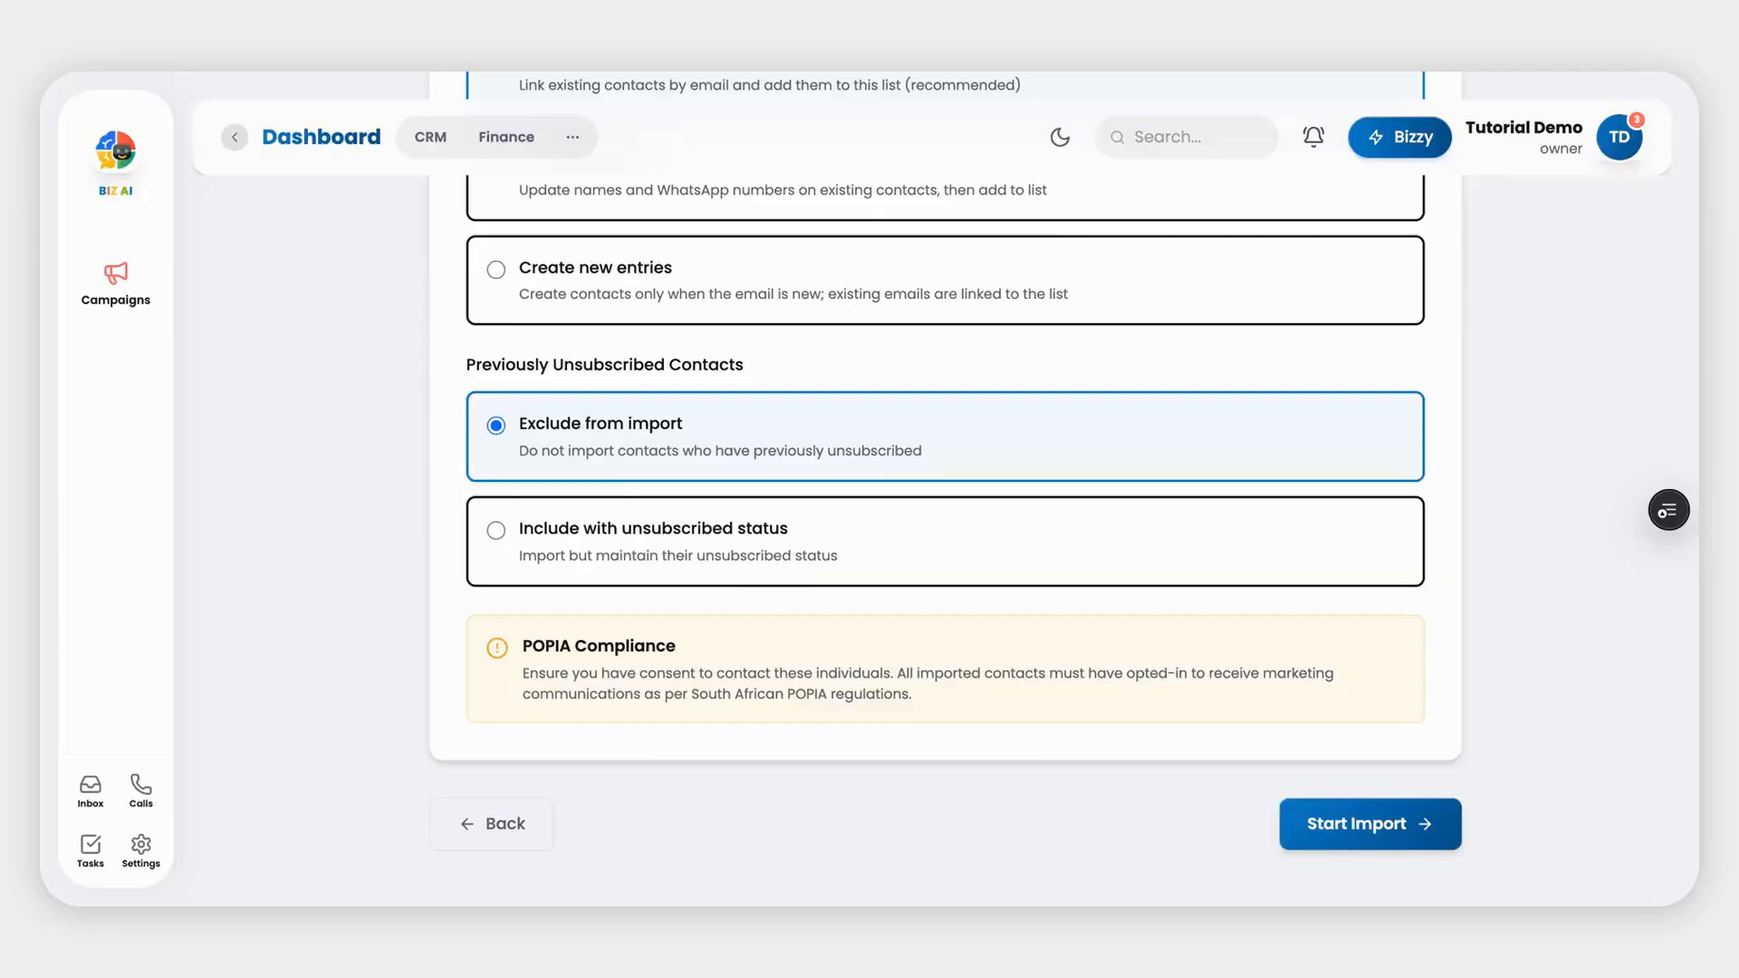
left_click(1367, 826)
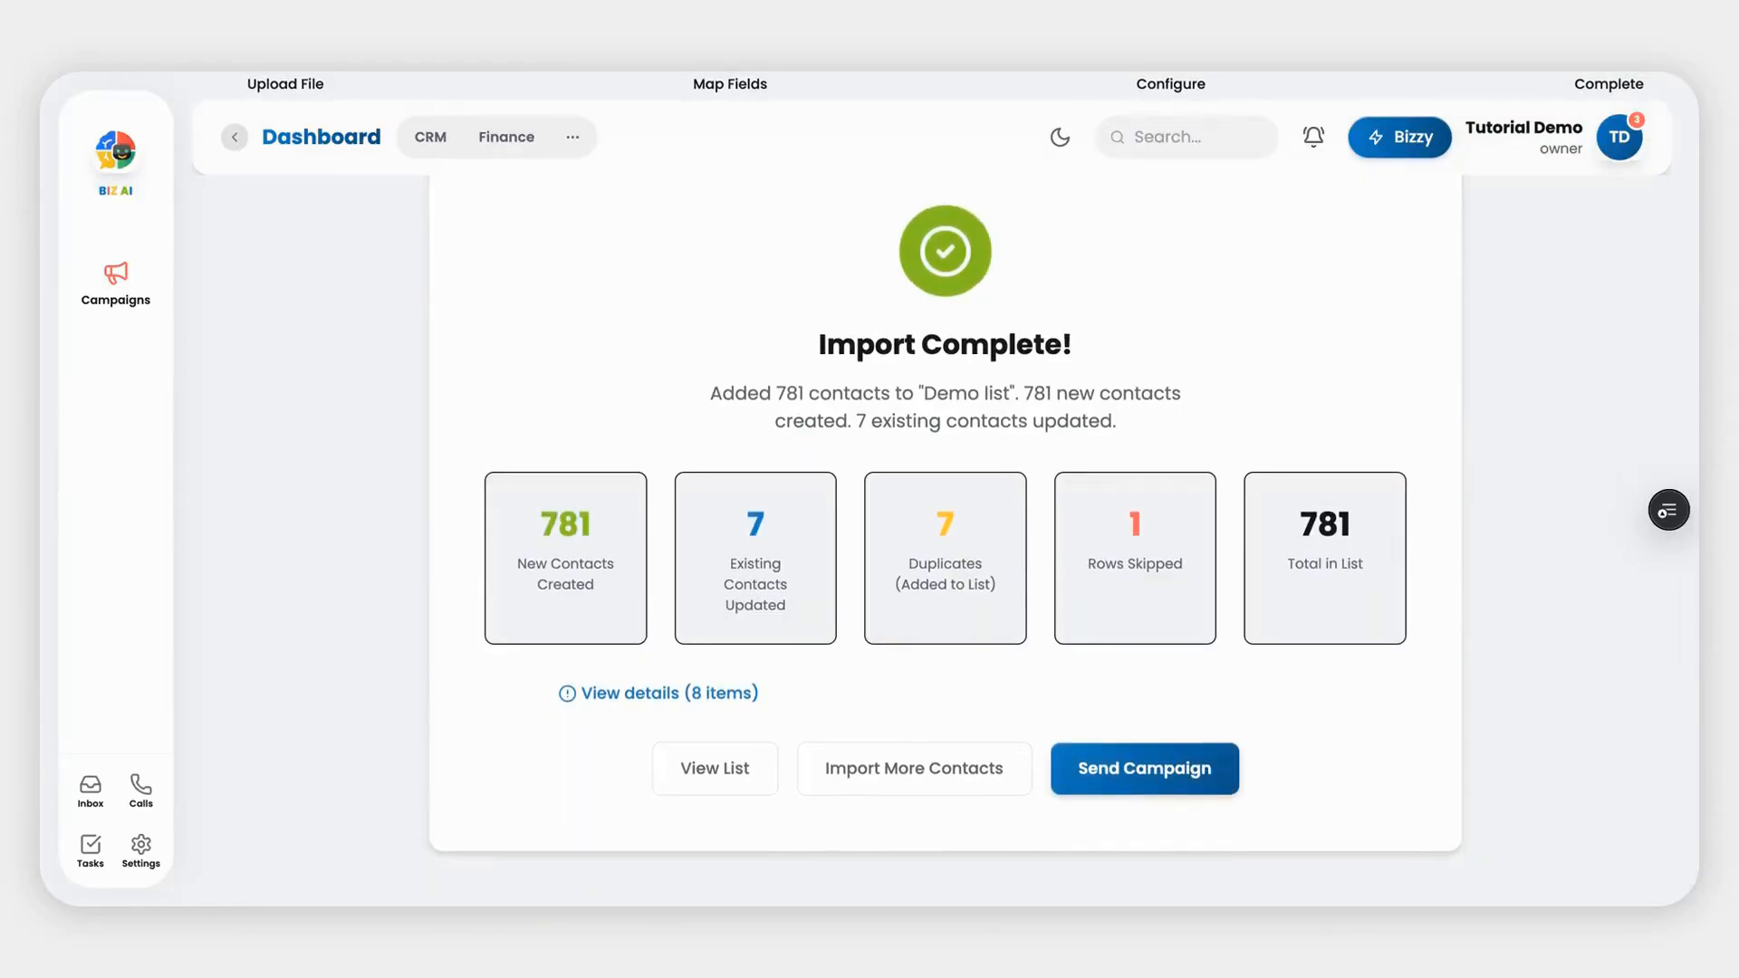
Start a one-off WhatsApp campaign from the completed import, with Demo list as its audience, and proceed to variable mapping.
scroll(946, 543, "up", 4)
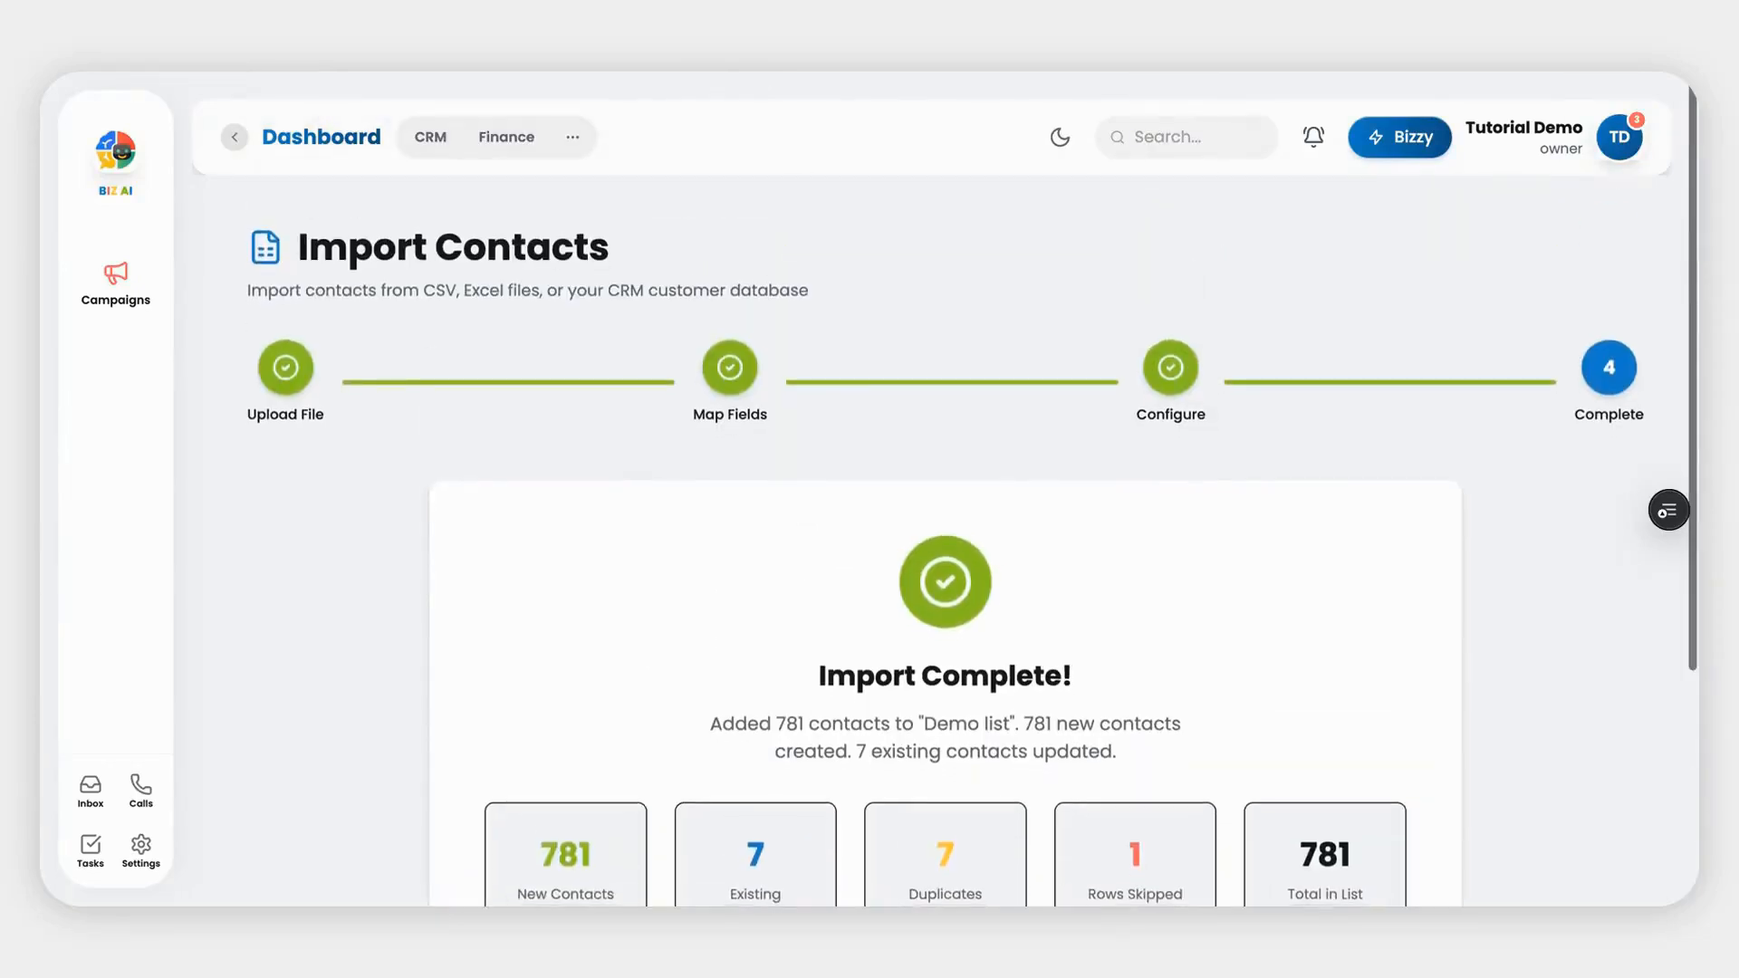
scroll(946, 543, "down", 1)
scroll(945, 543, "down", 3)
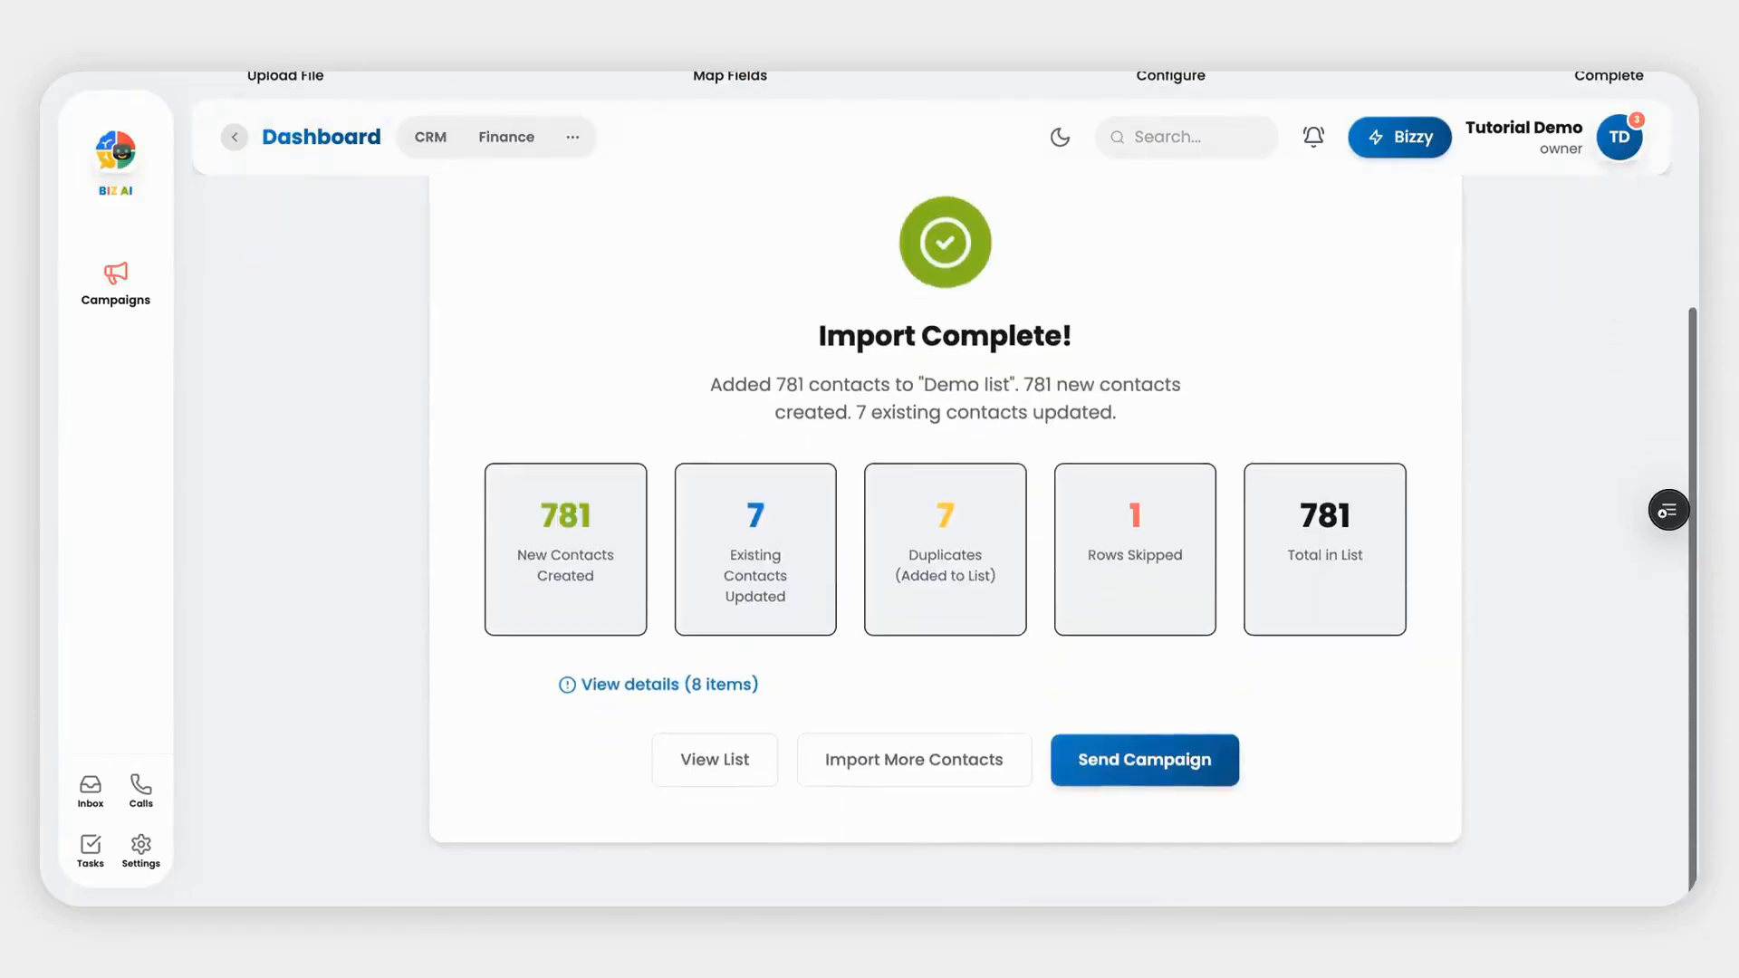
left_click(1106, 769)
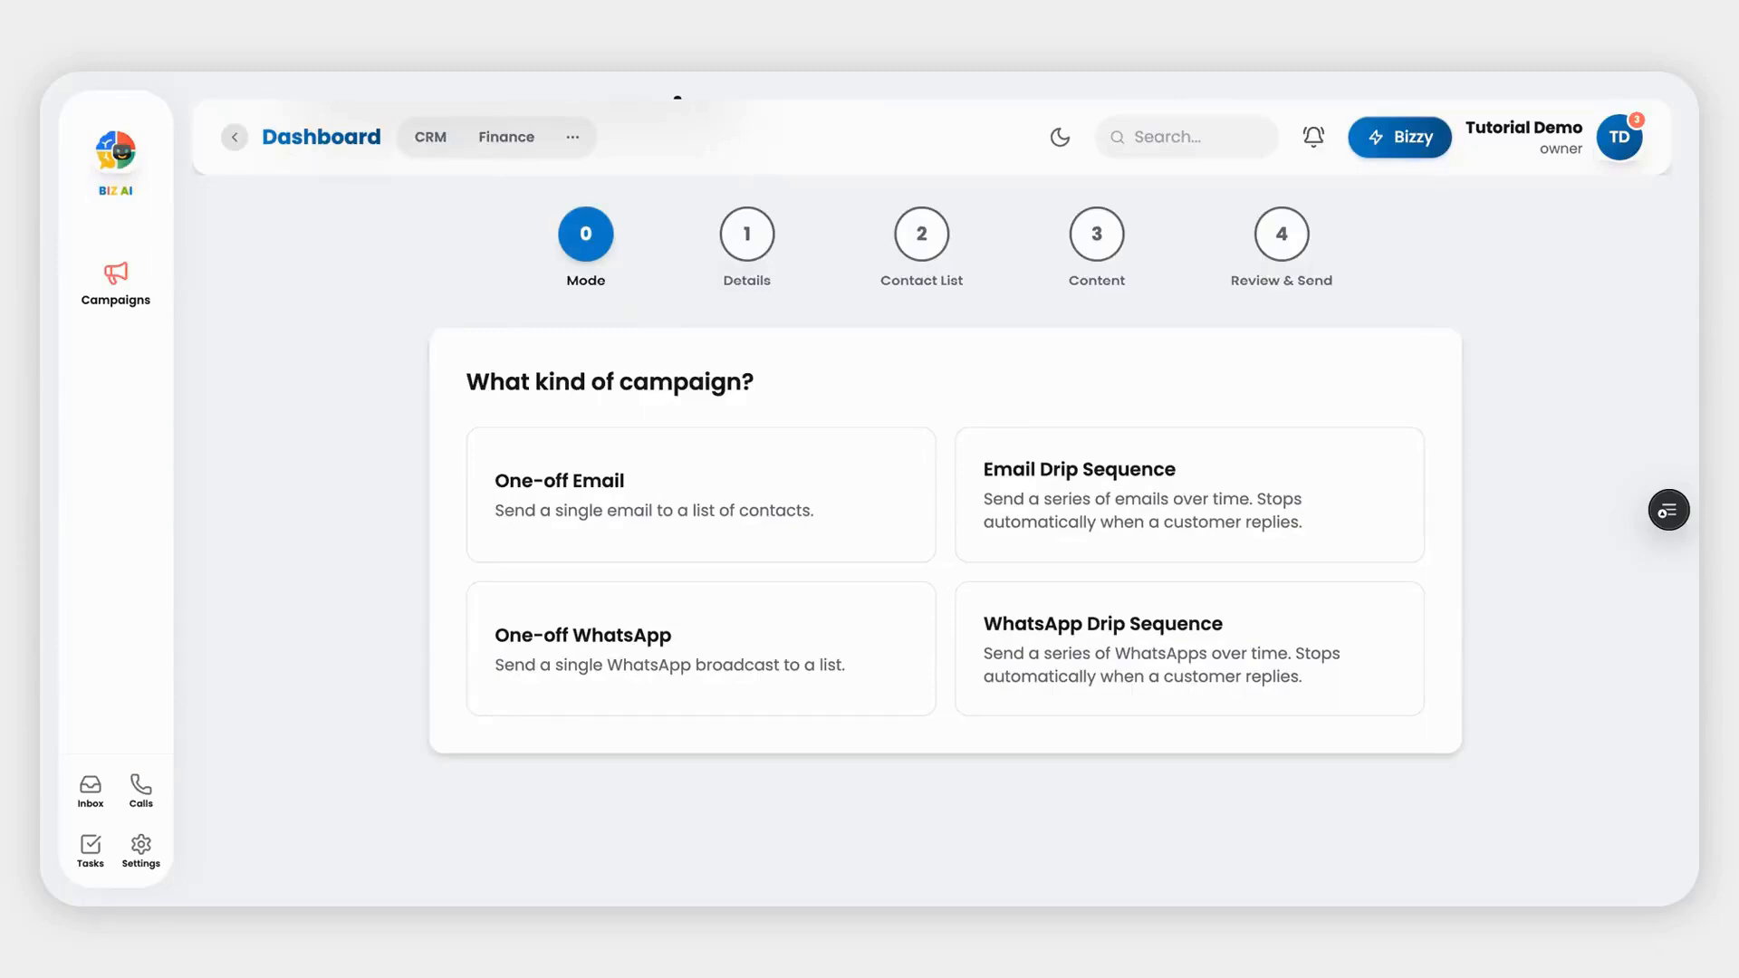
left_click(633, 649)
scroll(998, 723, "down", 2)
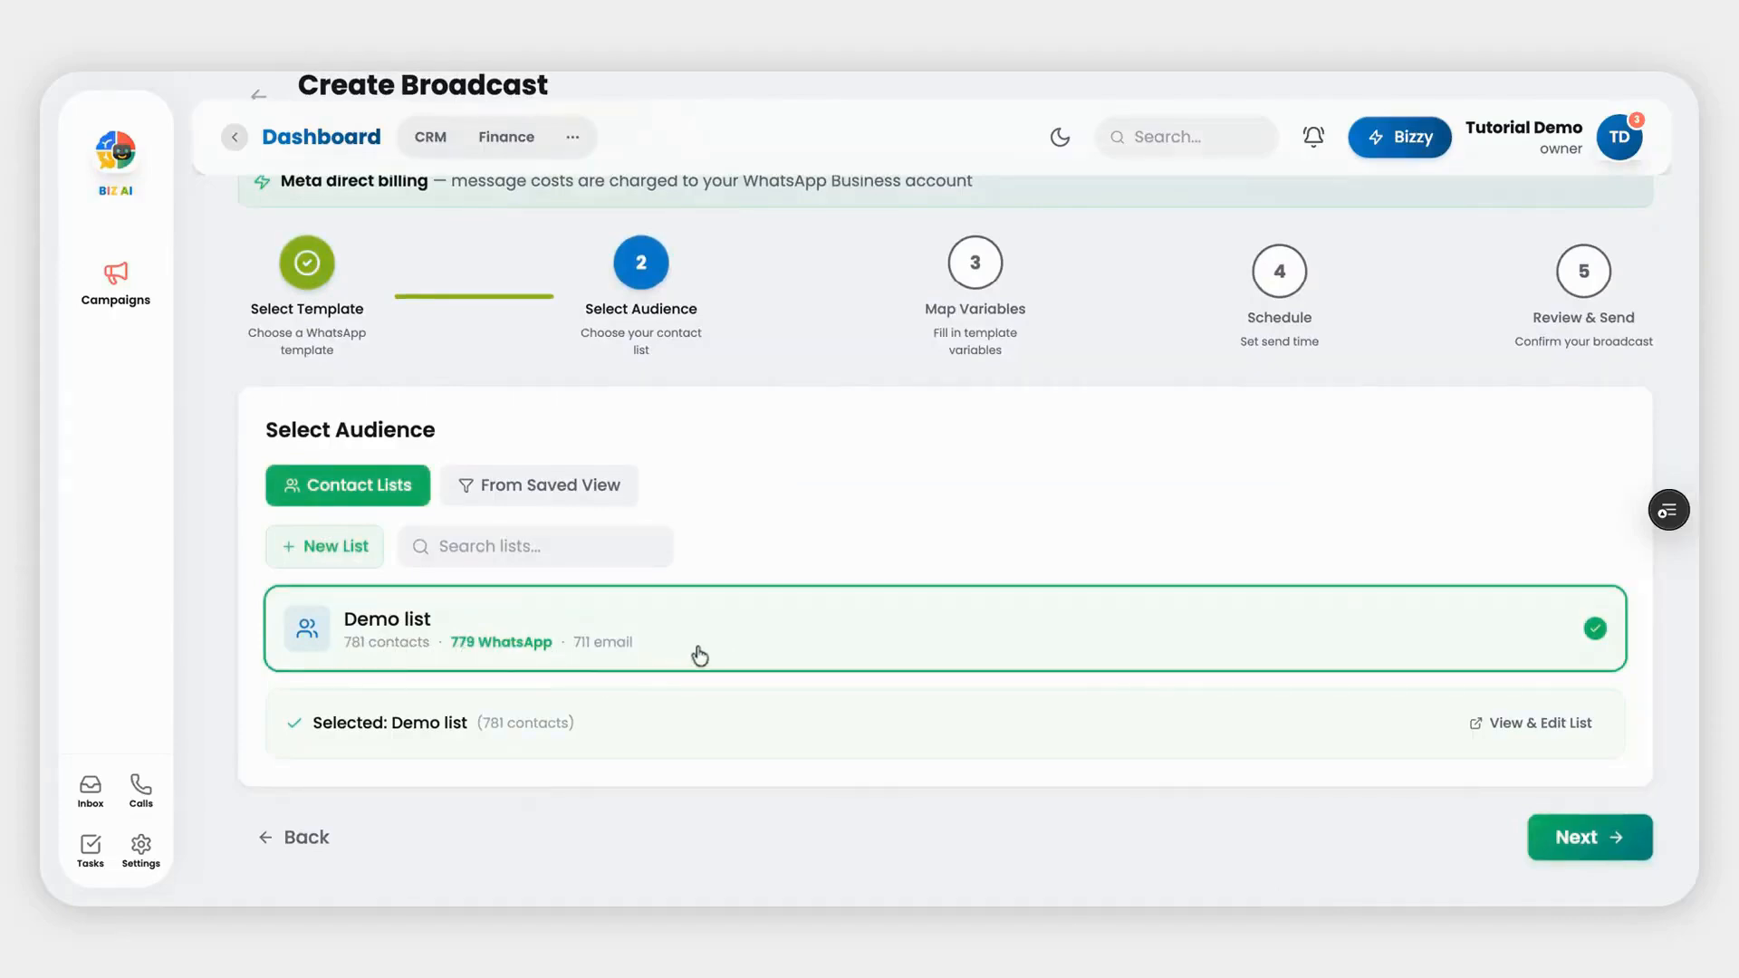
left_click(1587, 835)
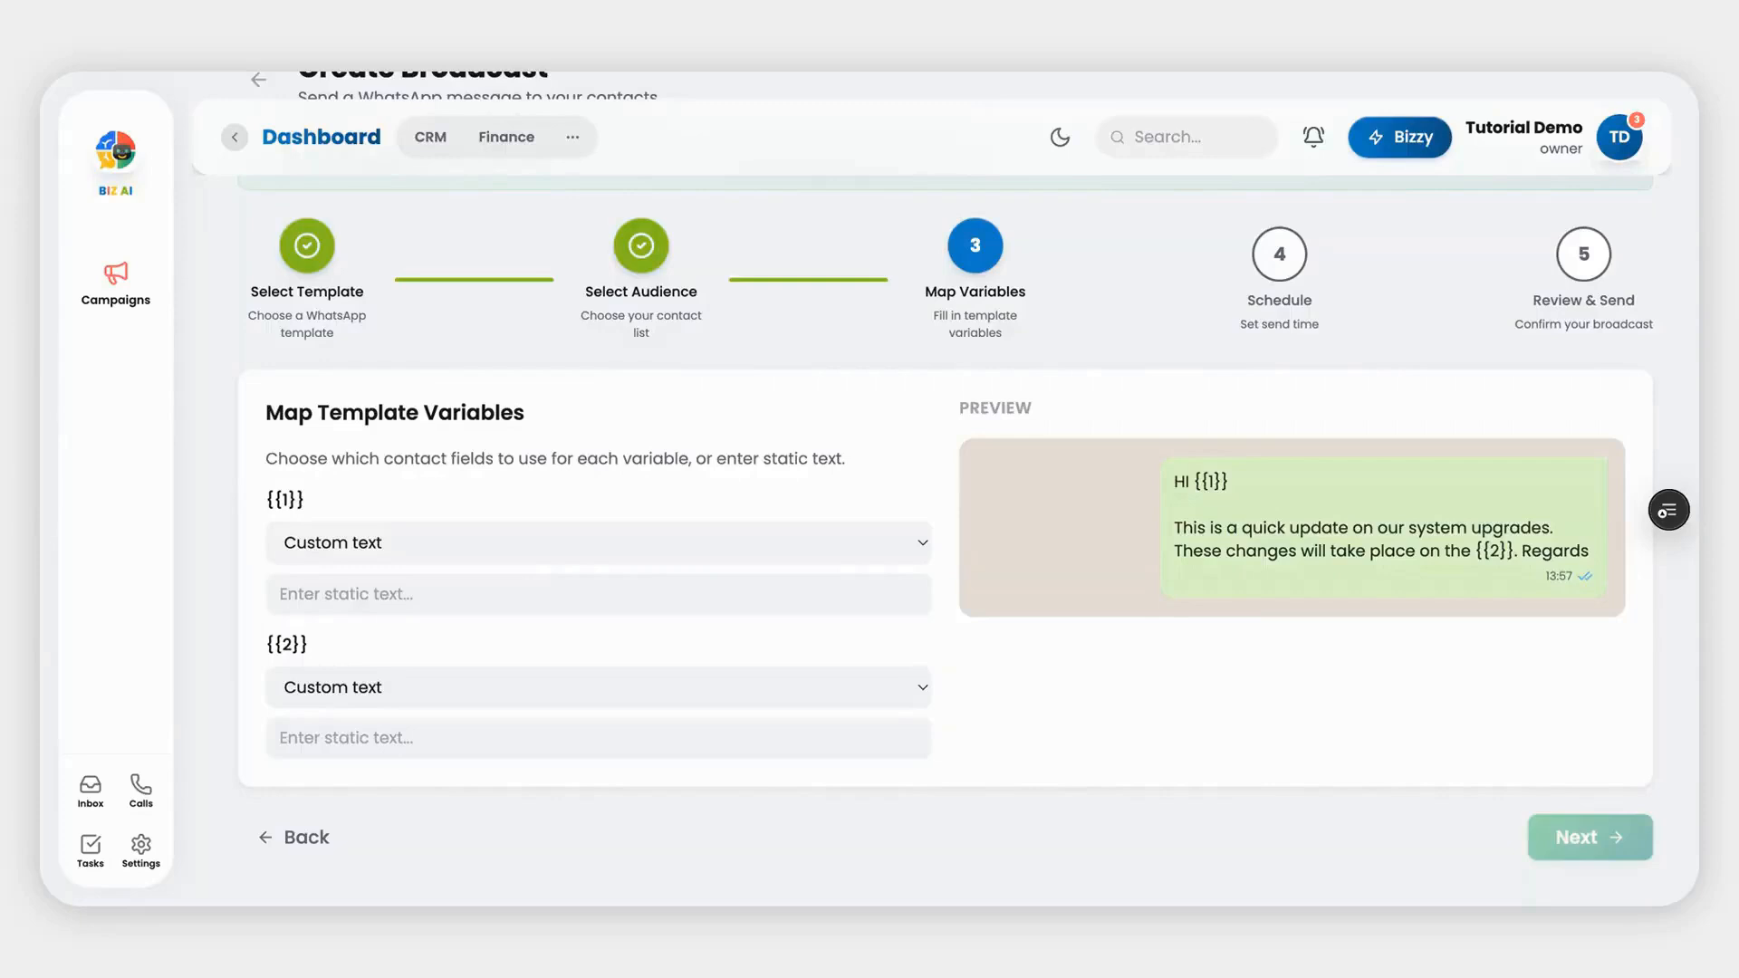
Map template variable {{1}} to the First Name contact field.
left_click(598, 542)
left_click(487, 601)
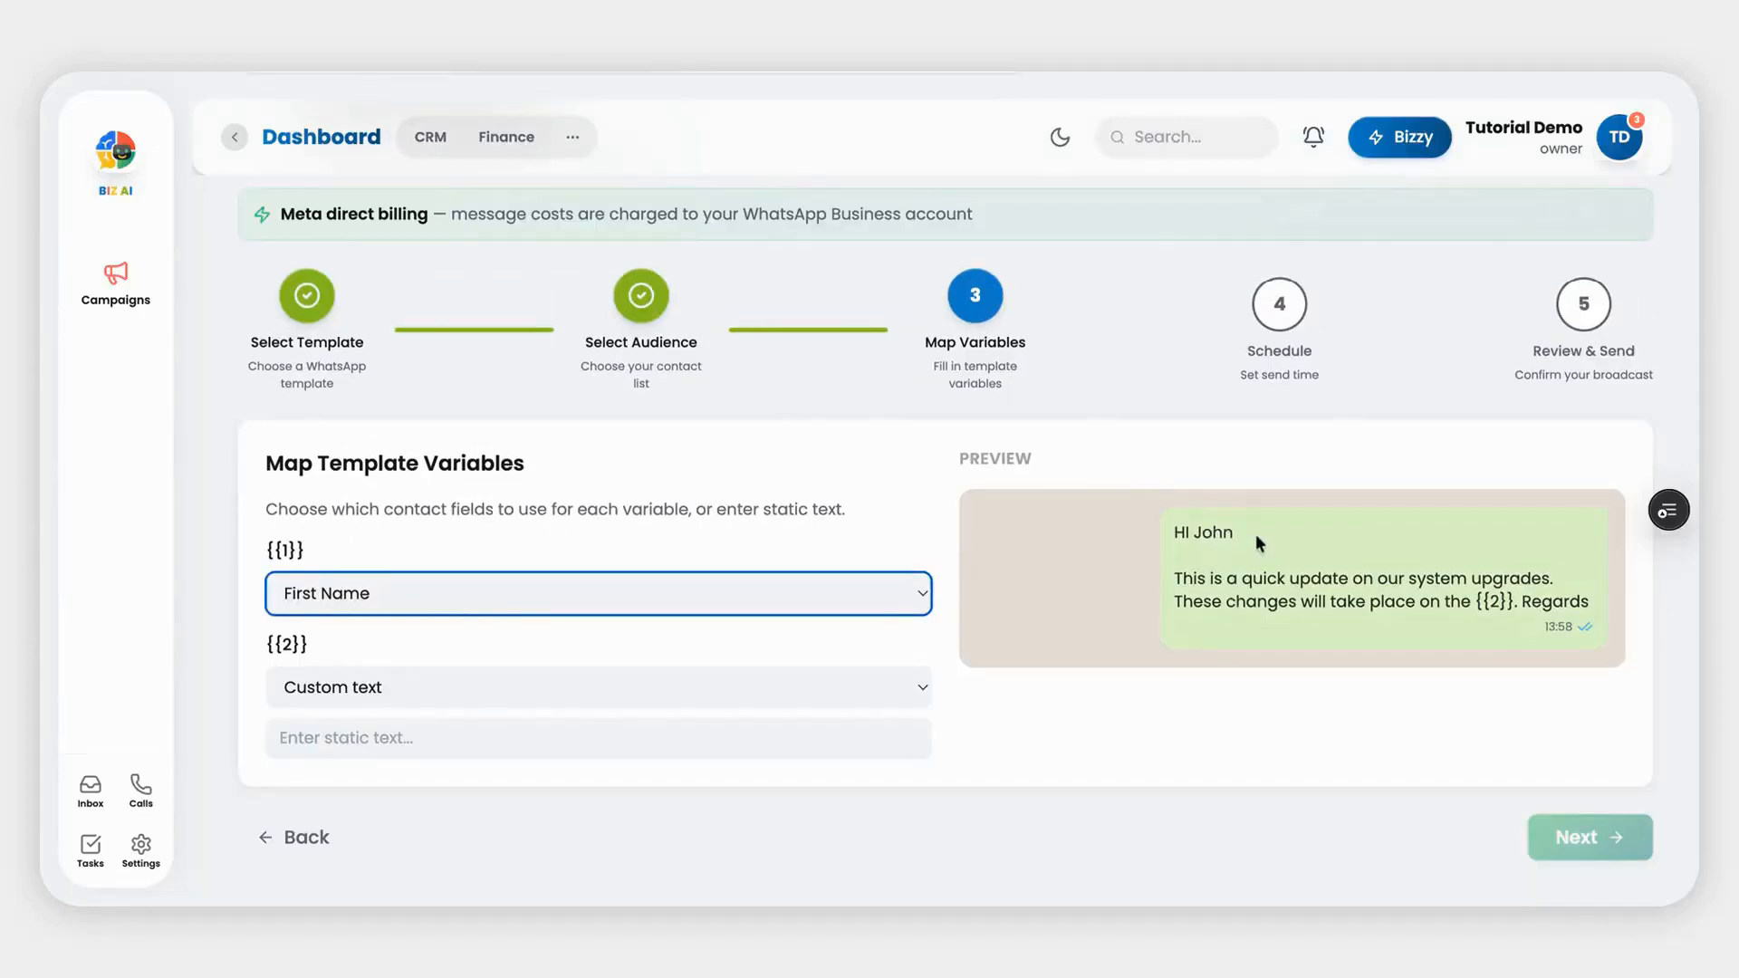
scroll(1234, 627, "down", 1)
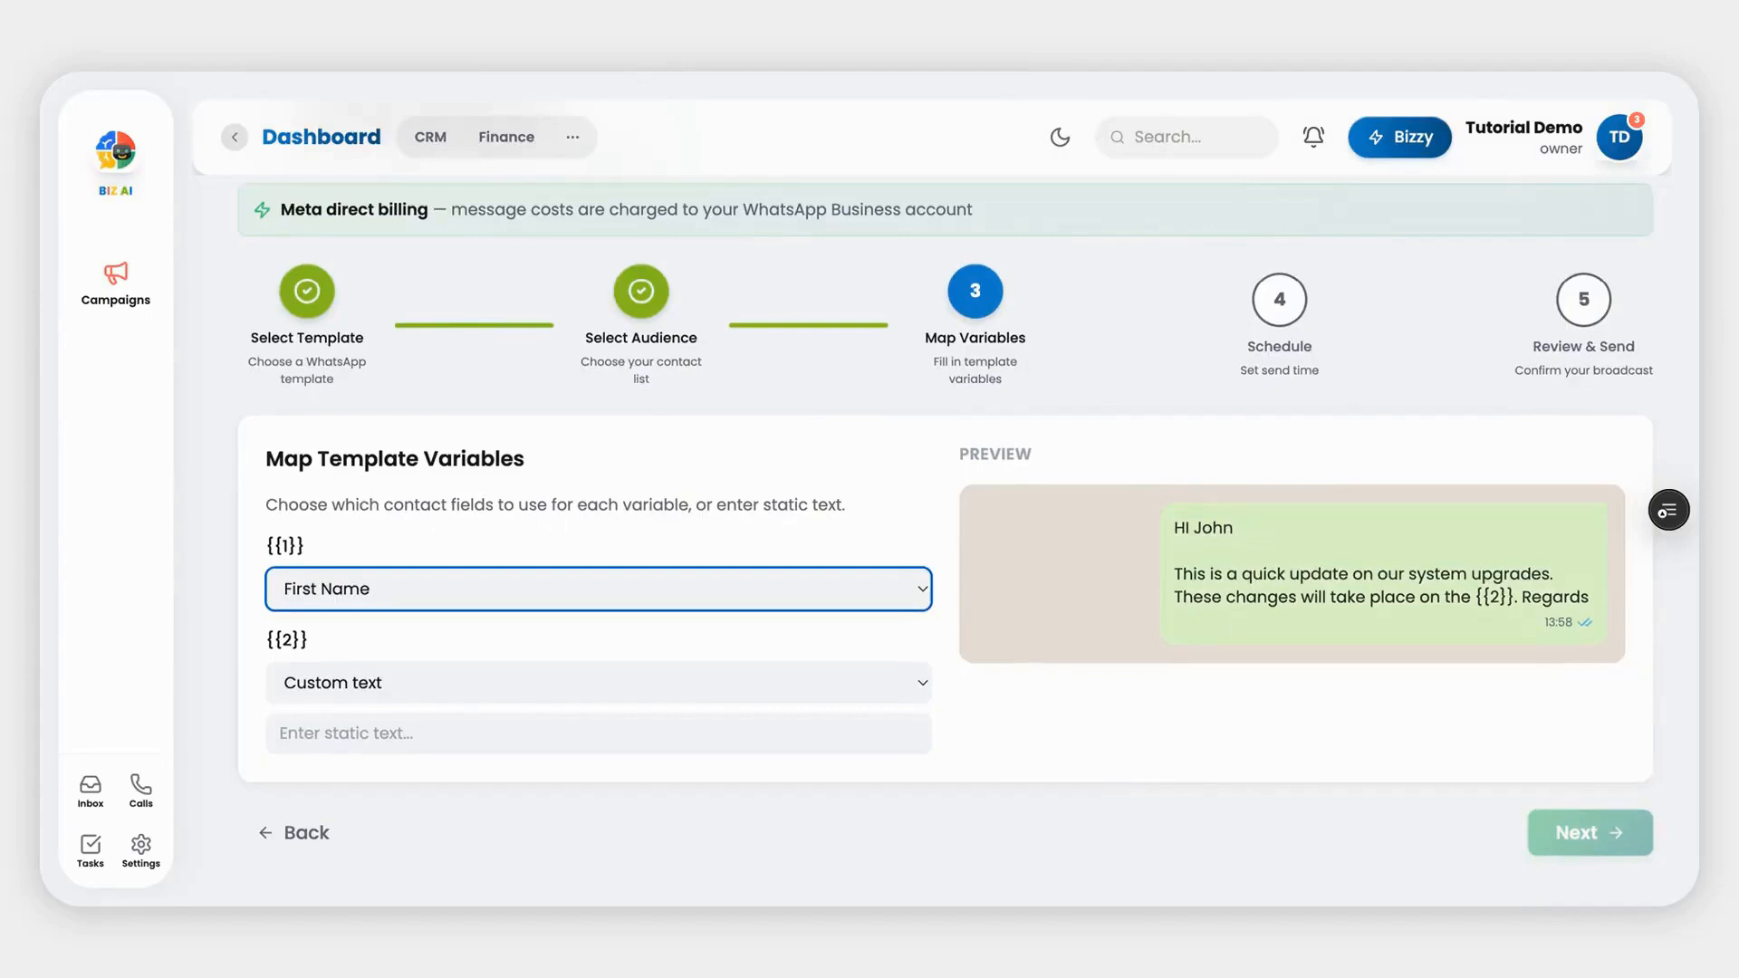
scroll(946, 543, "up", 1)
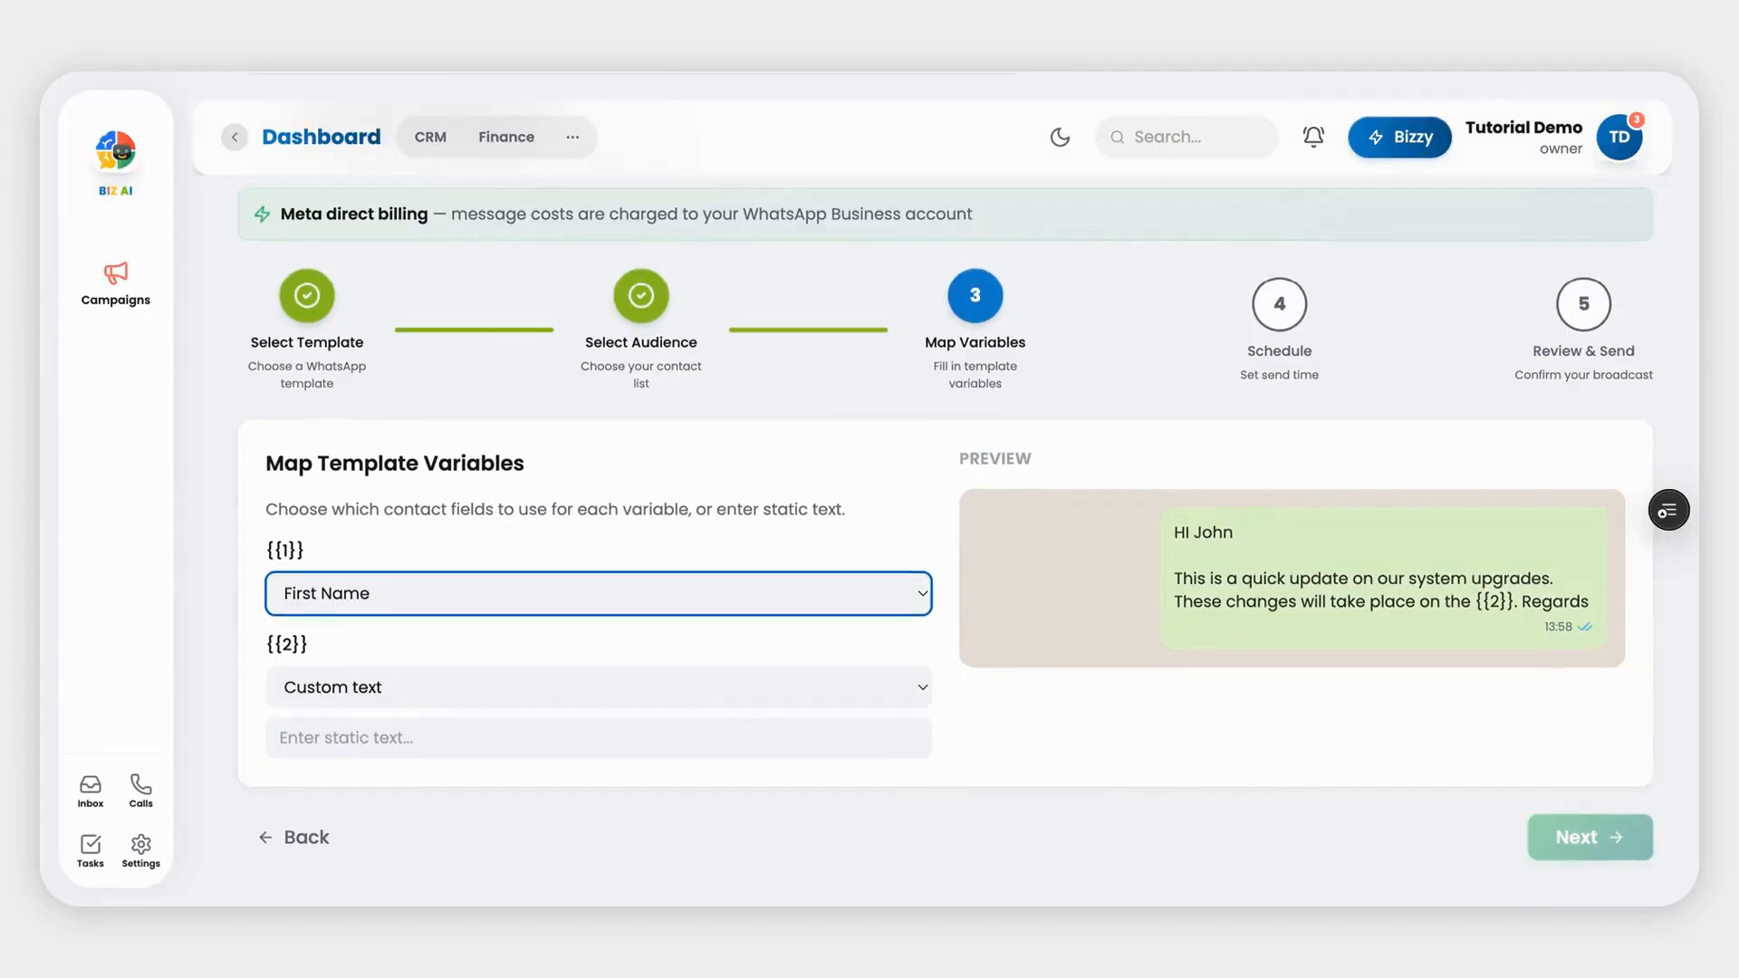
left_click(1326, 824)
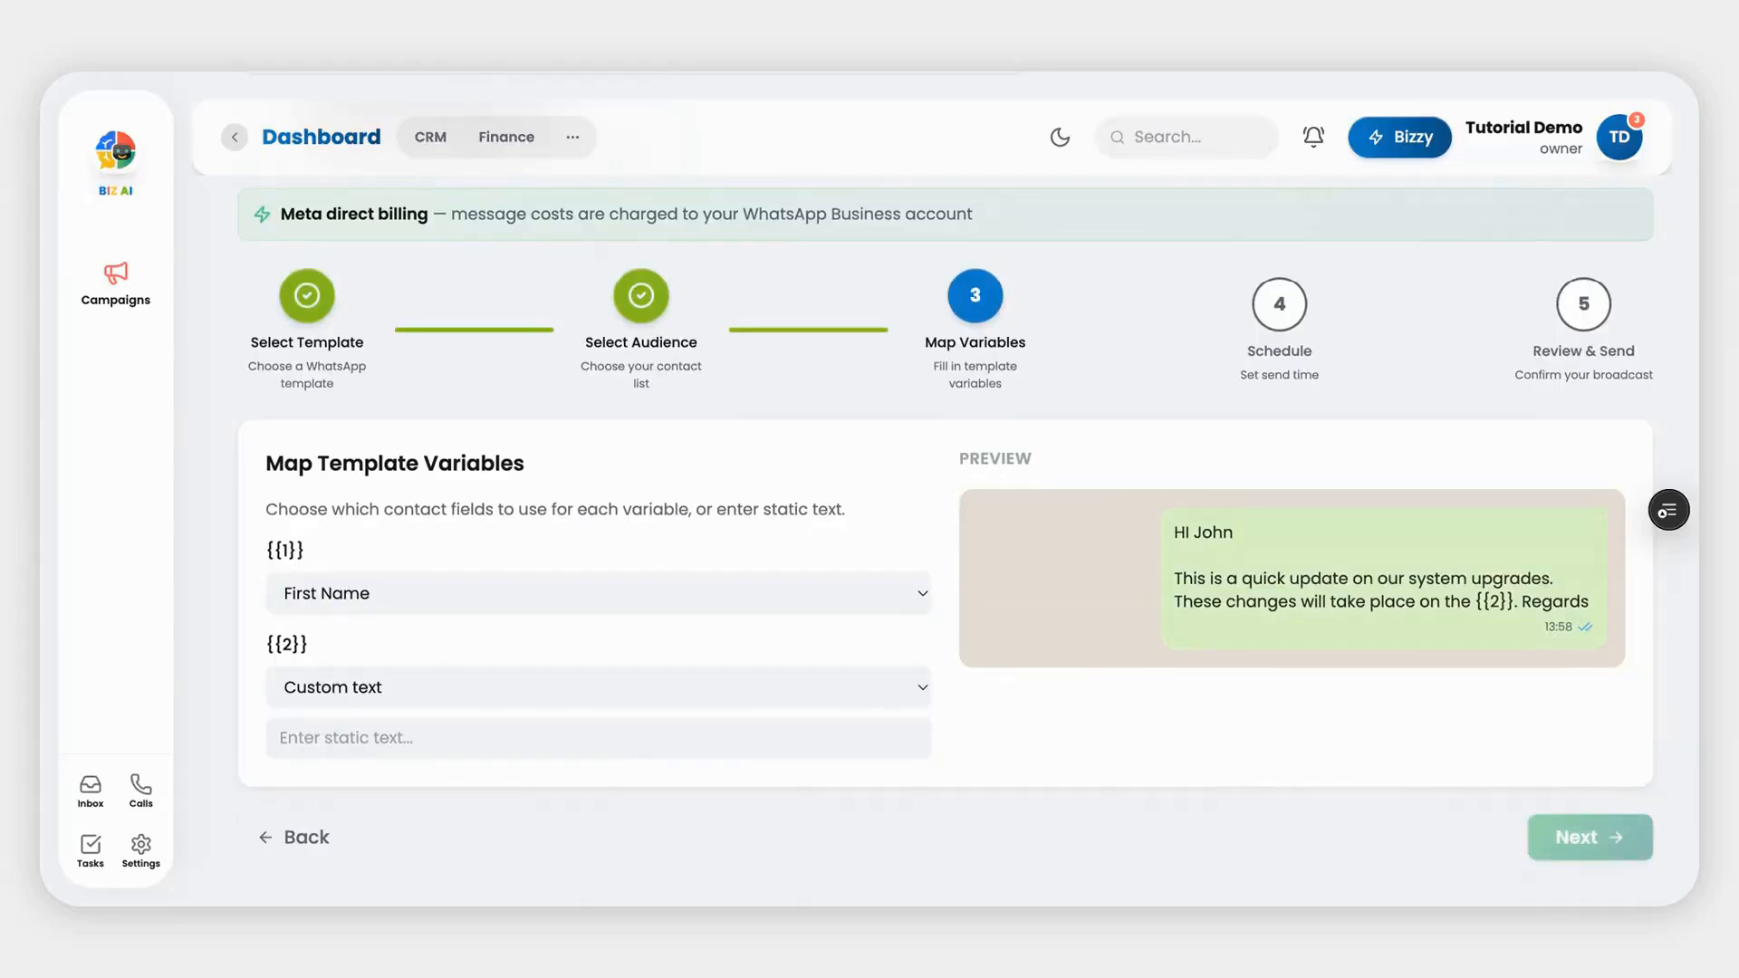
Set the custom text for template variable {{2}} to 20 August 2026 and continue to scheduling.
left_click(596, 736)
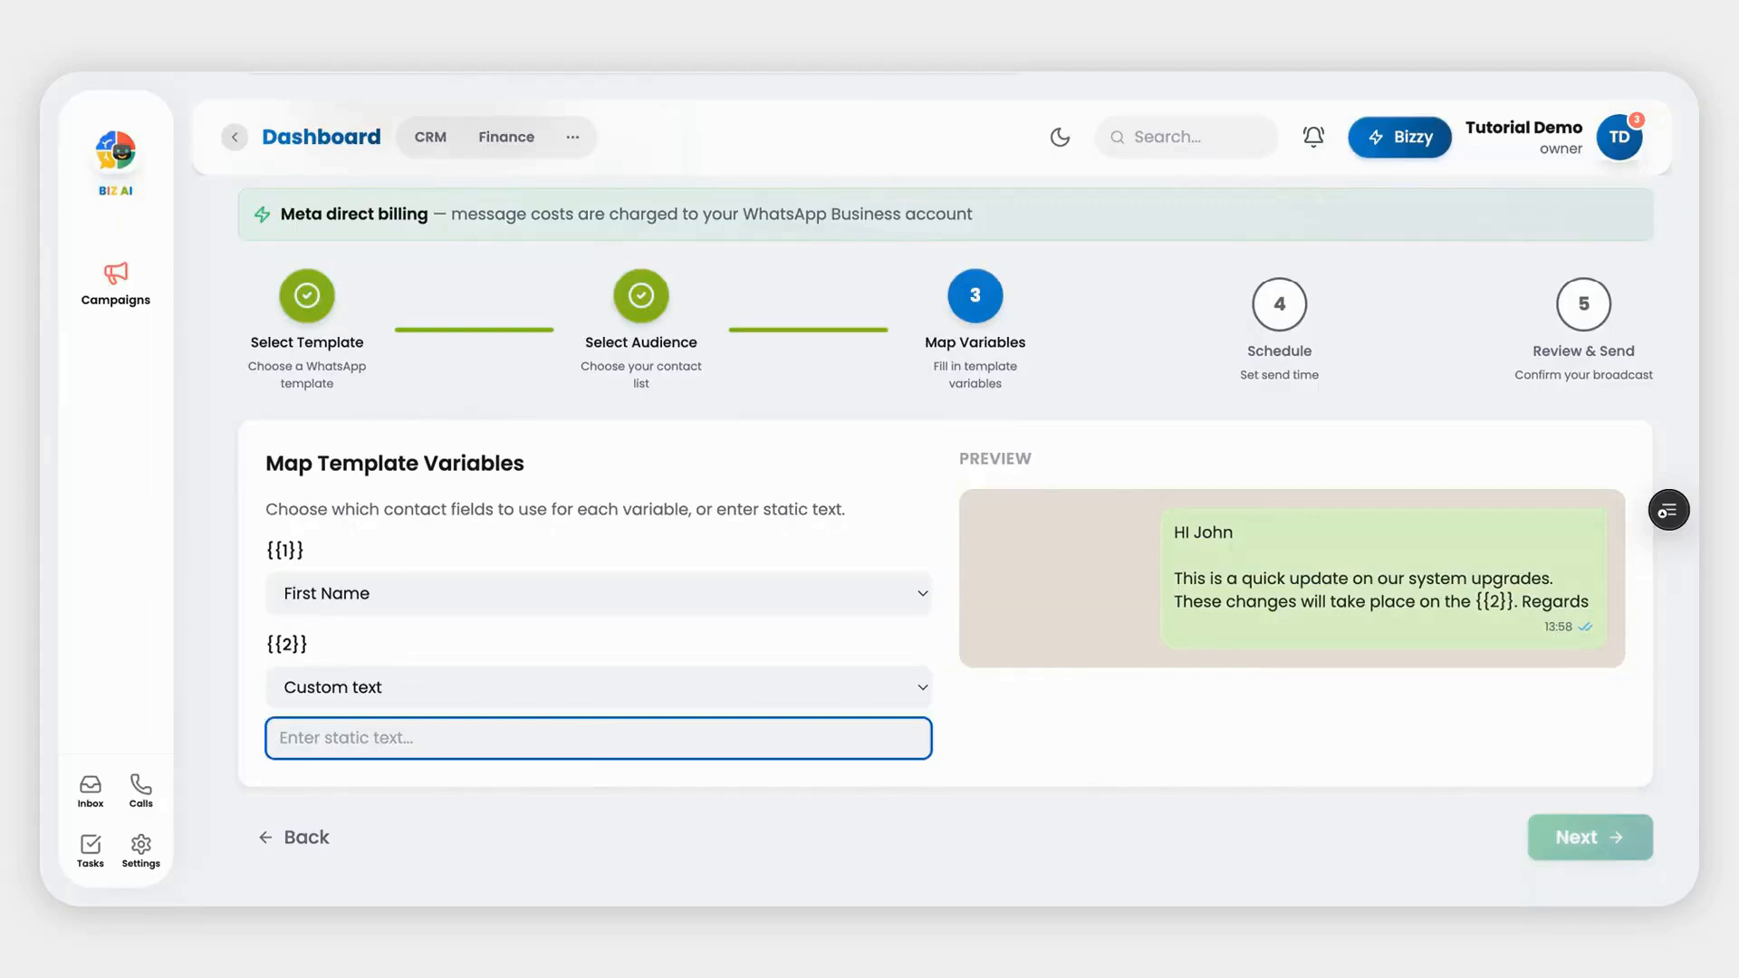
type("20 August 2026")
left_click(1494, 738)
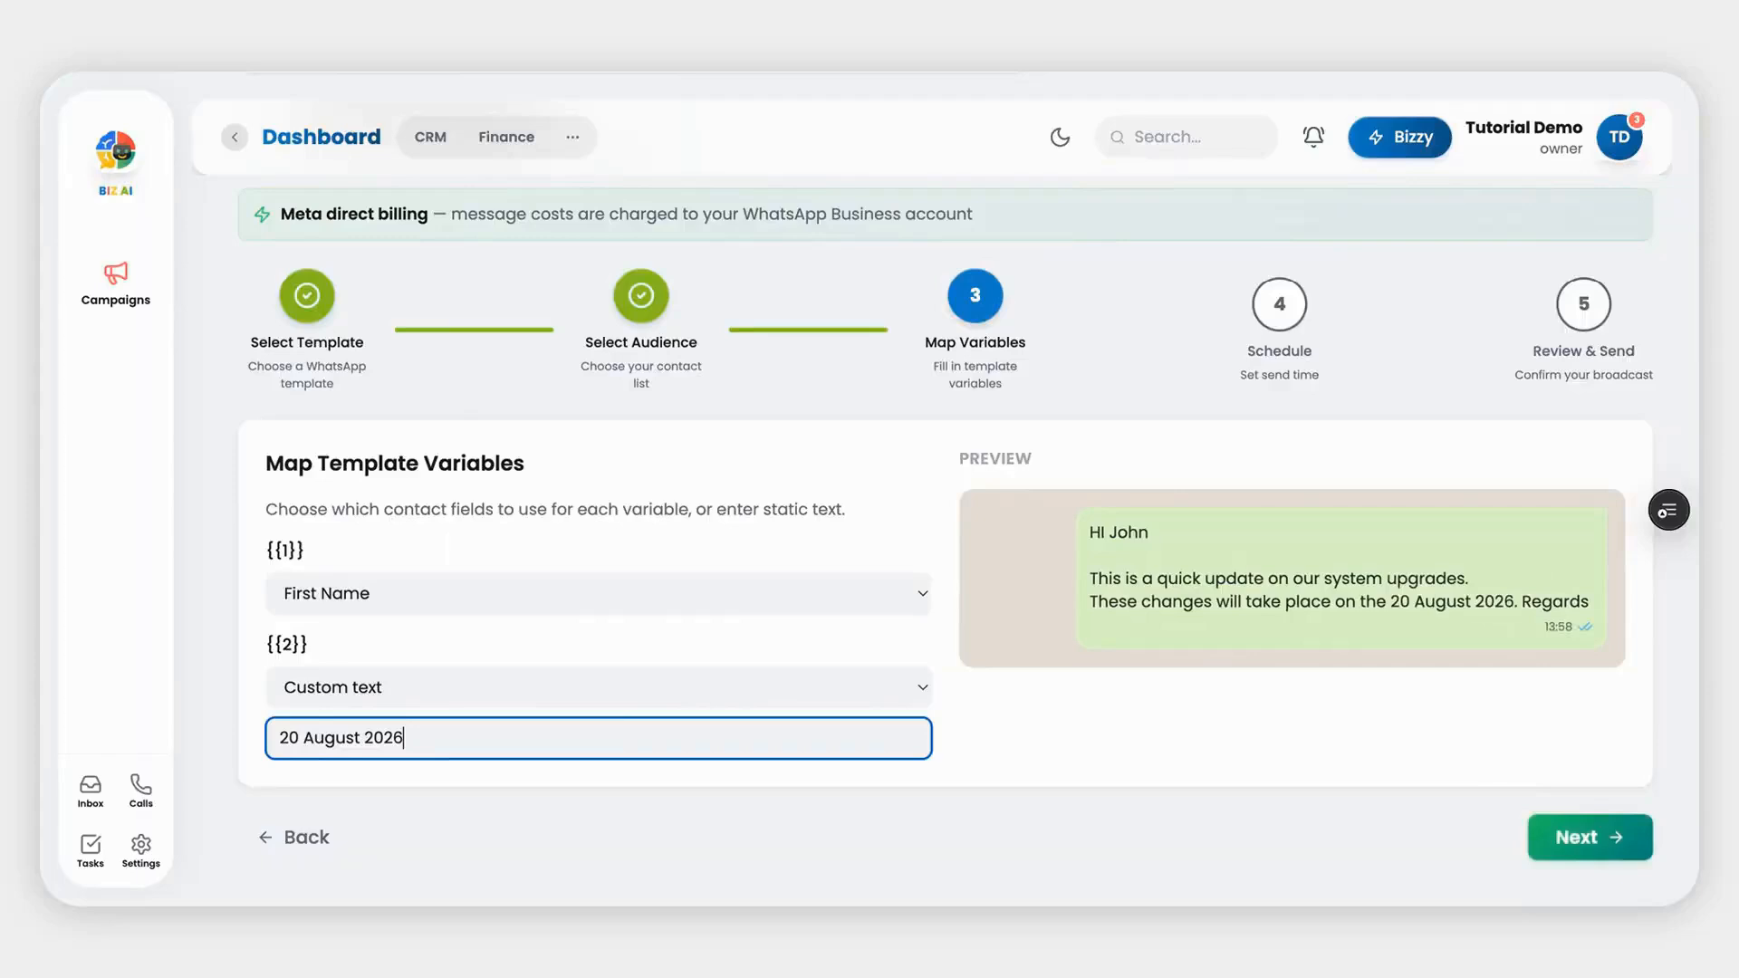
left_click(1595, 838)
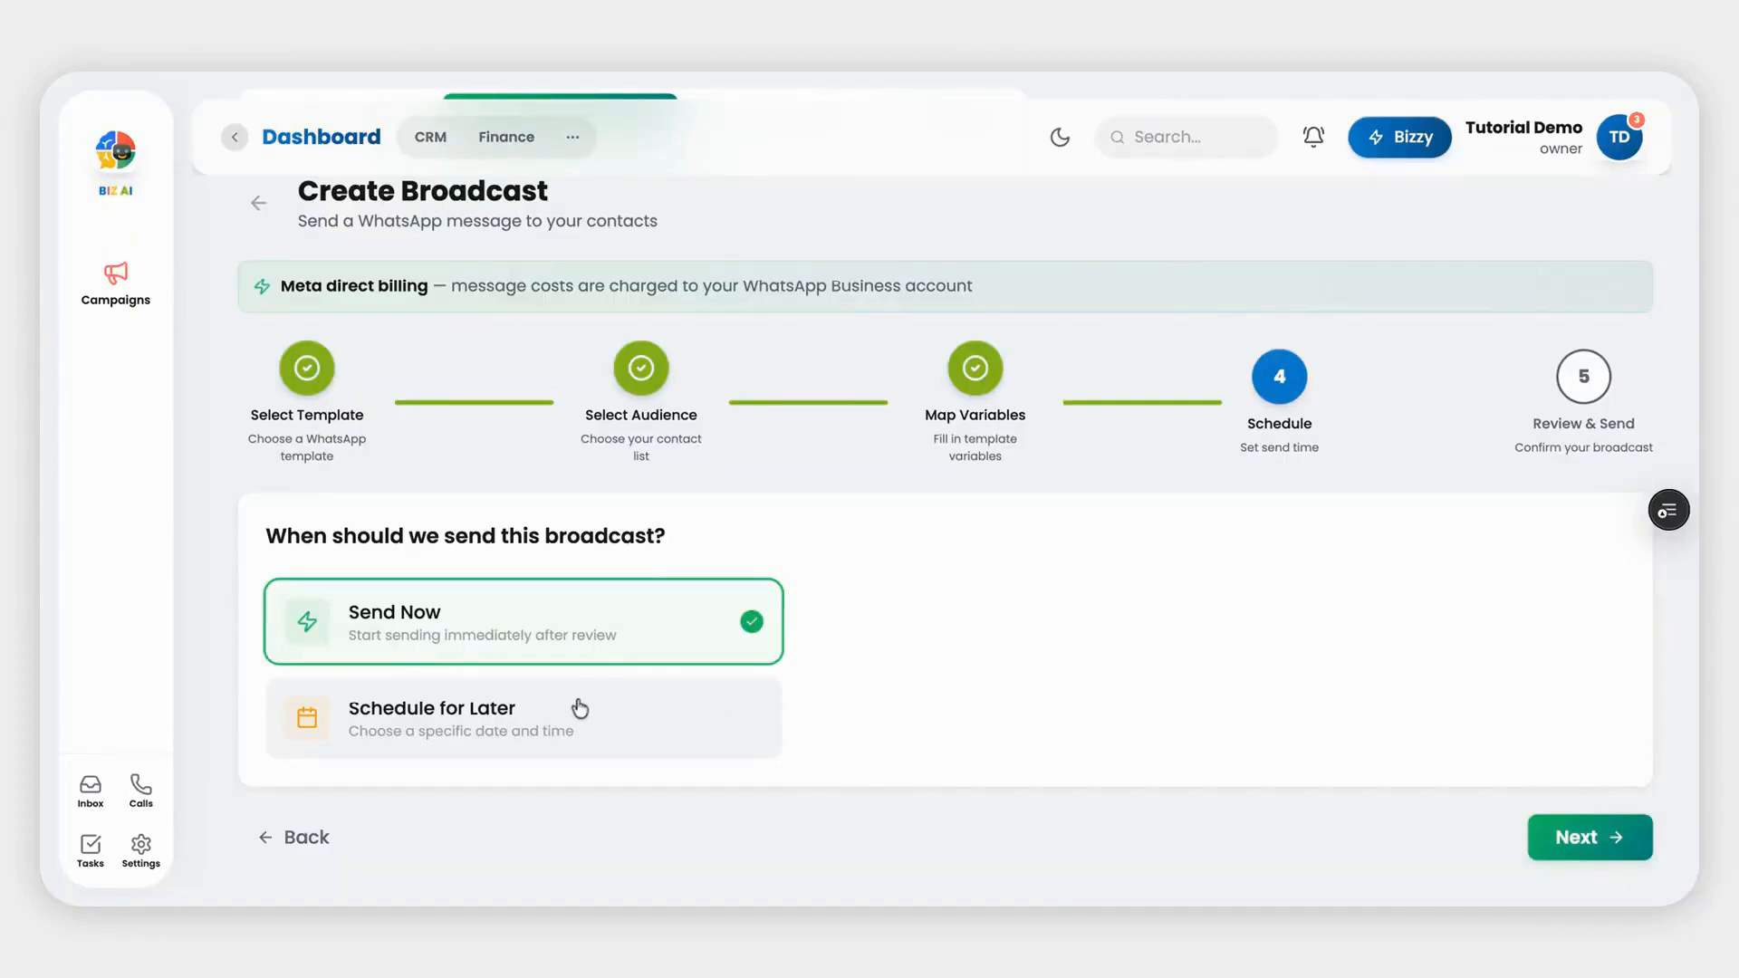
left_click(531, 715)
scroll(891, 657, "down", 1)
scroll(890, 654, "down", 2)
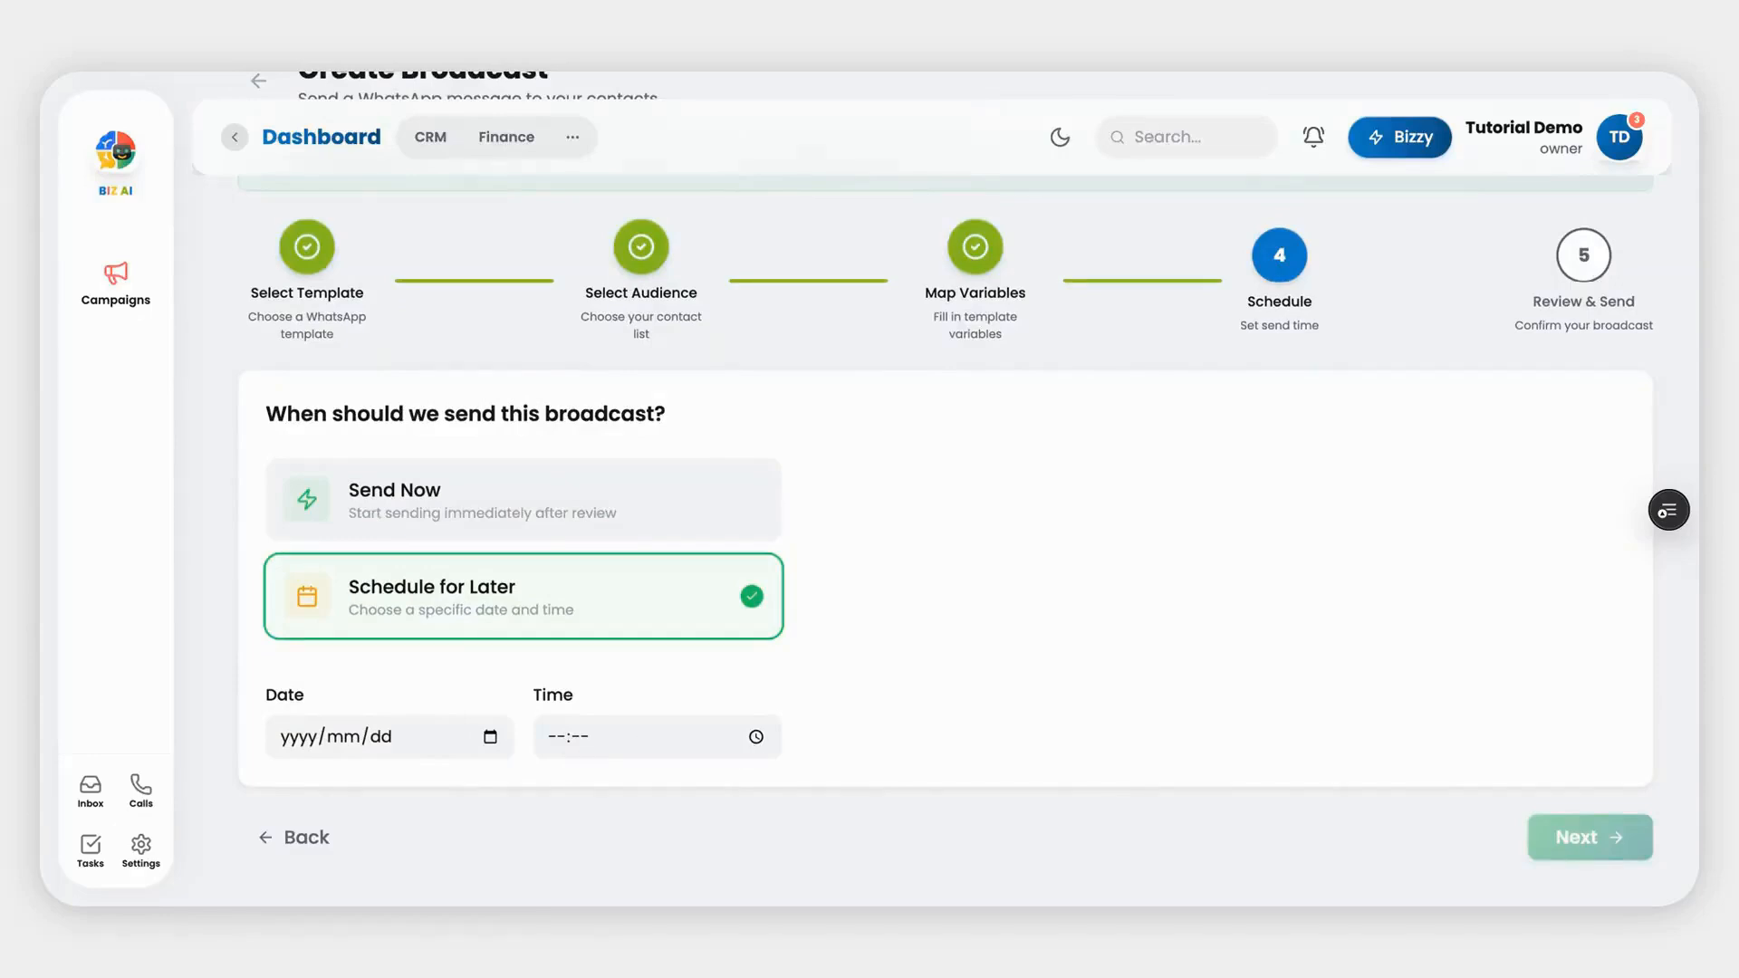
Choose to send the broadcast immediately with Send Now and continue to the review stage.
left_click(580, 486)
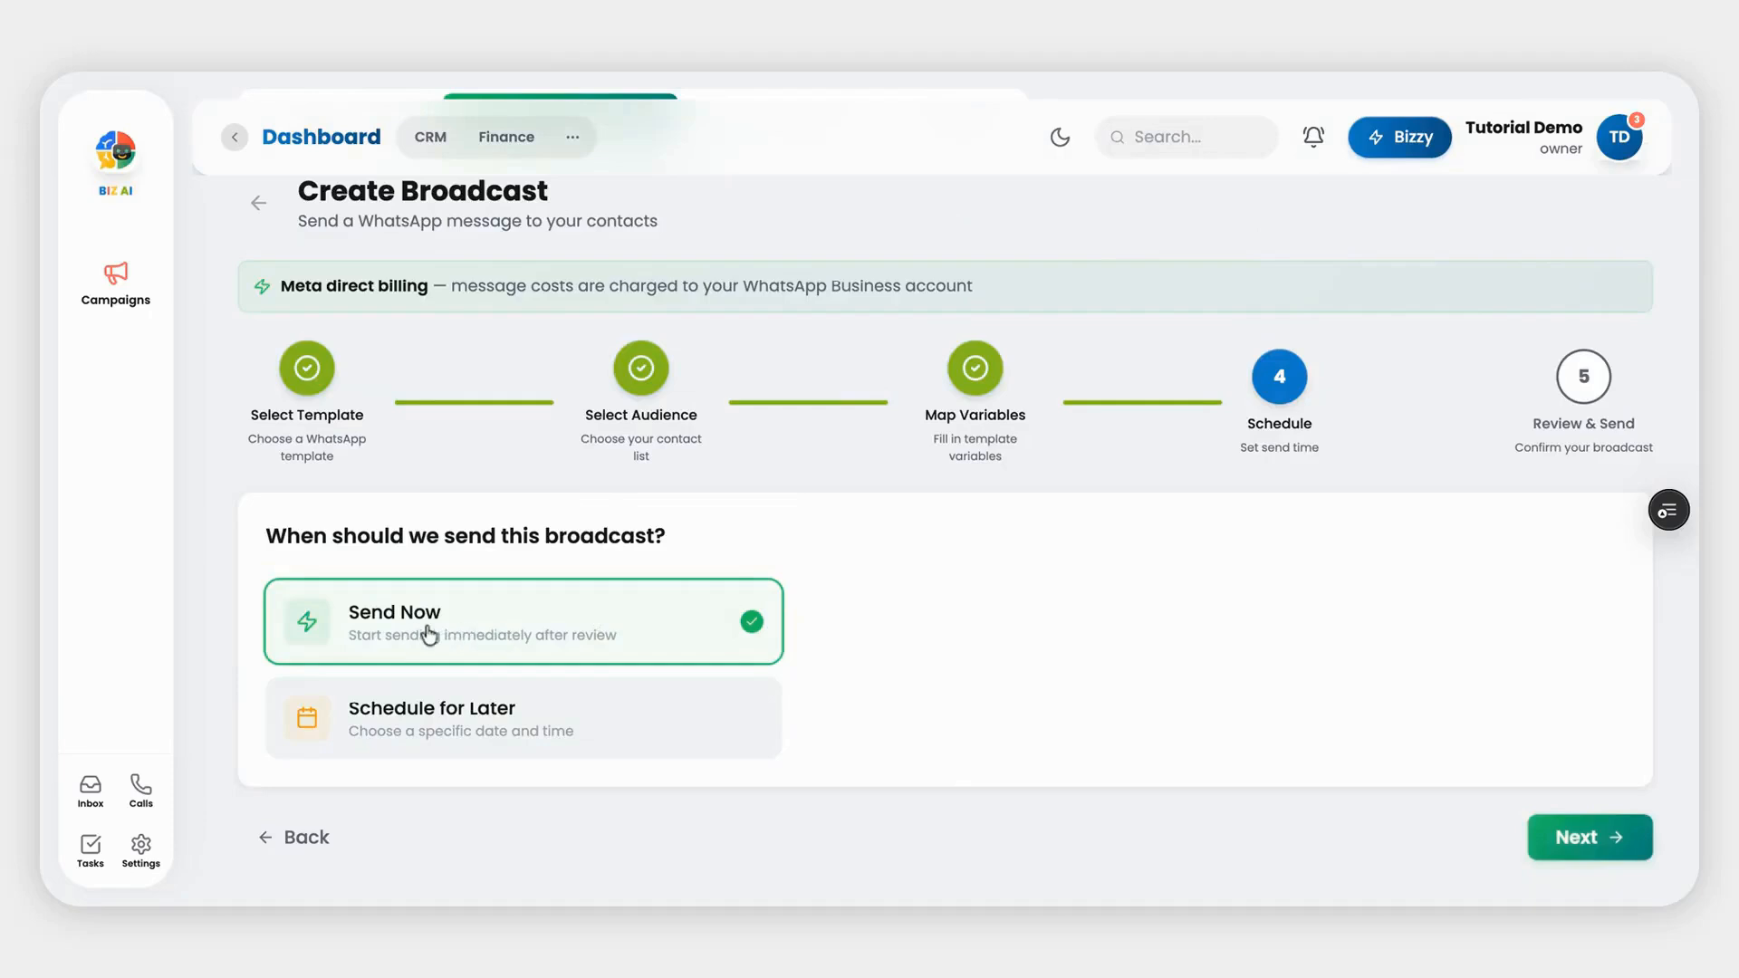
left_click(1609, 840)
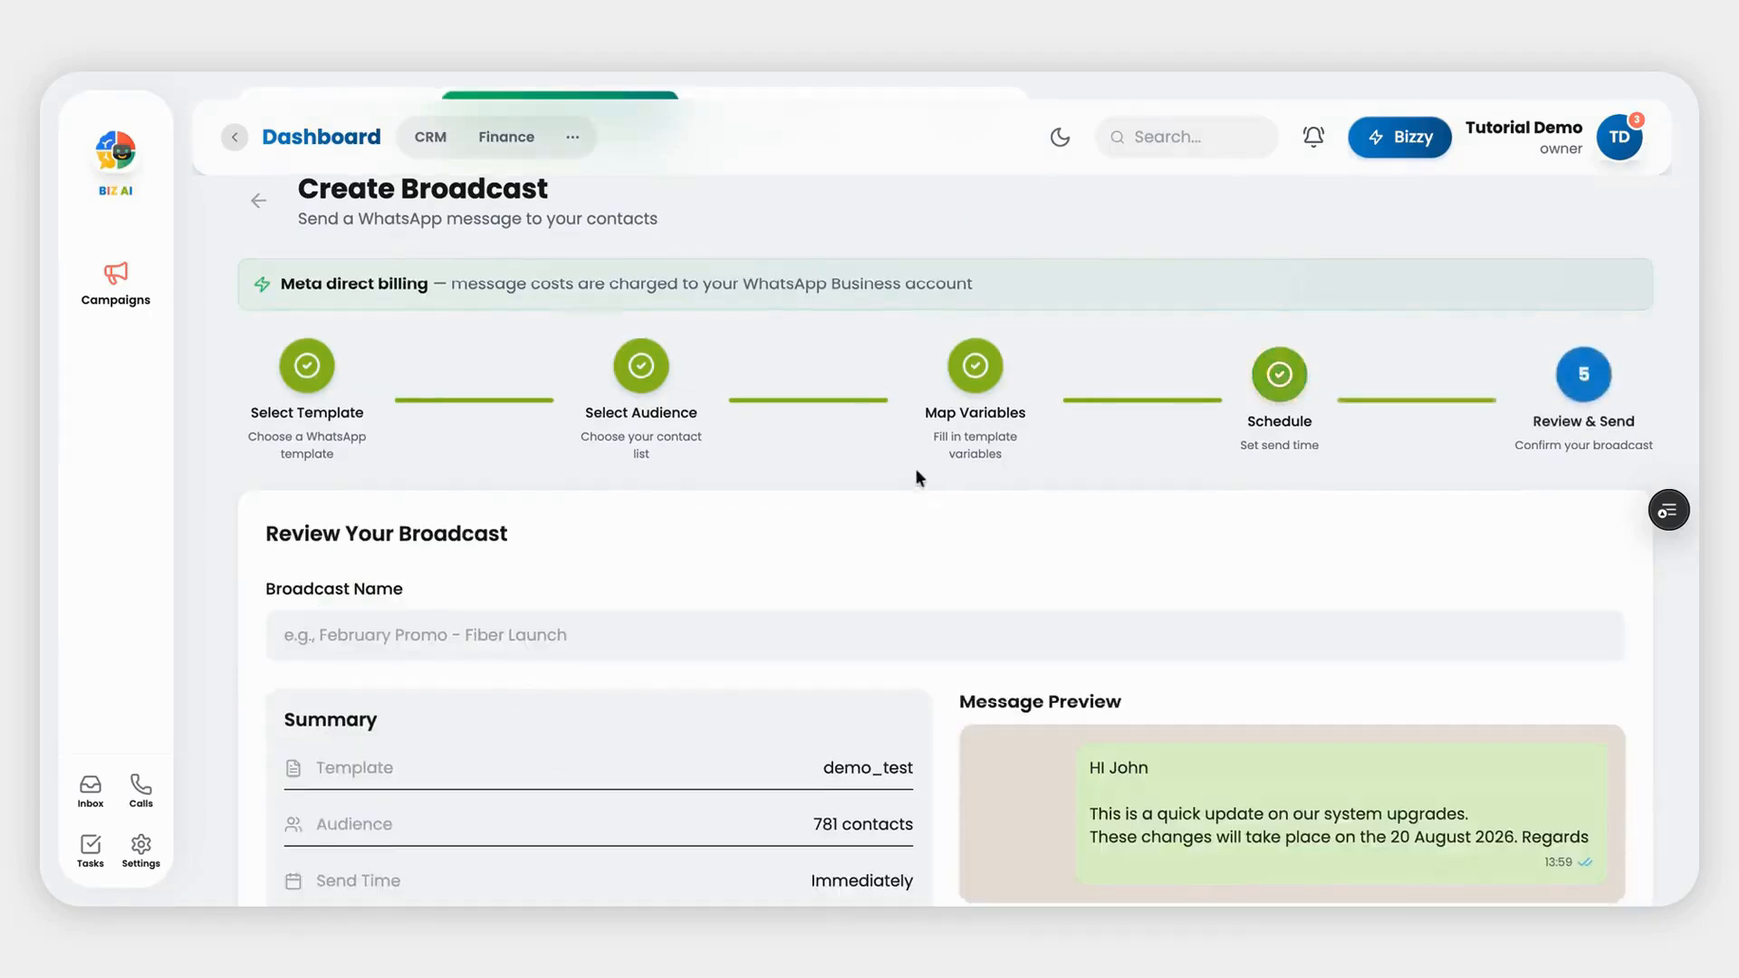
Name the broadcast Demo in the broadcast review.
scroll(916, 469, "down", 2)
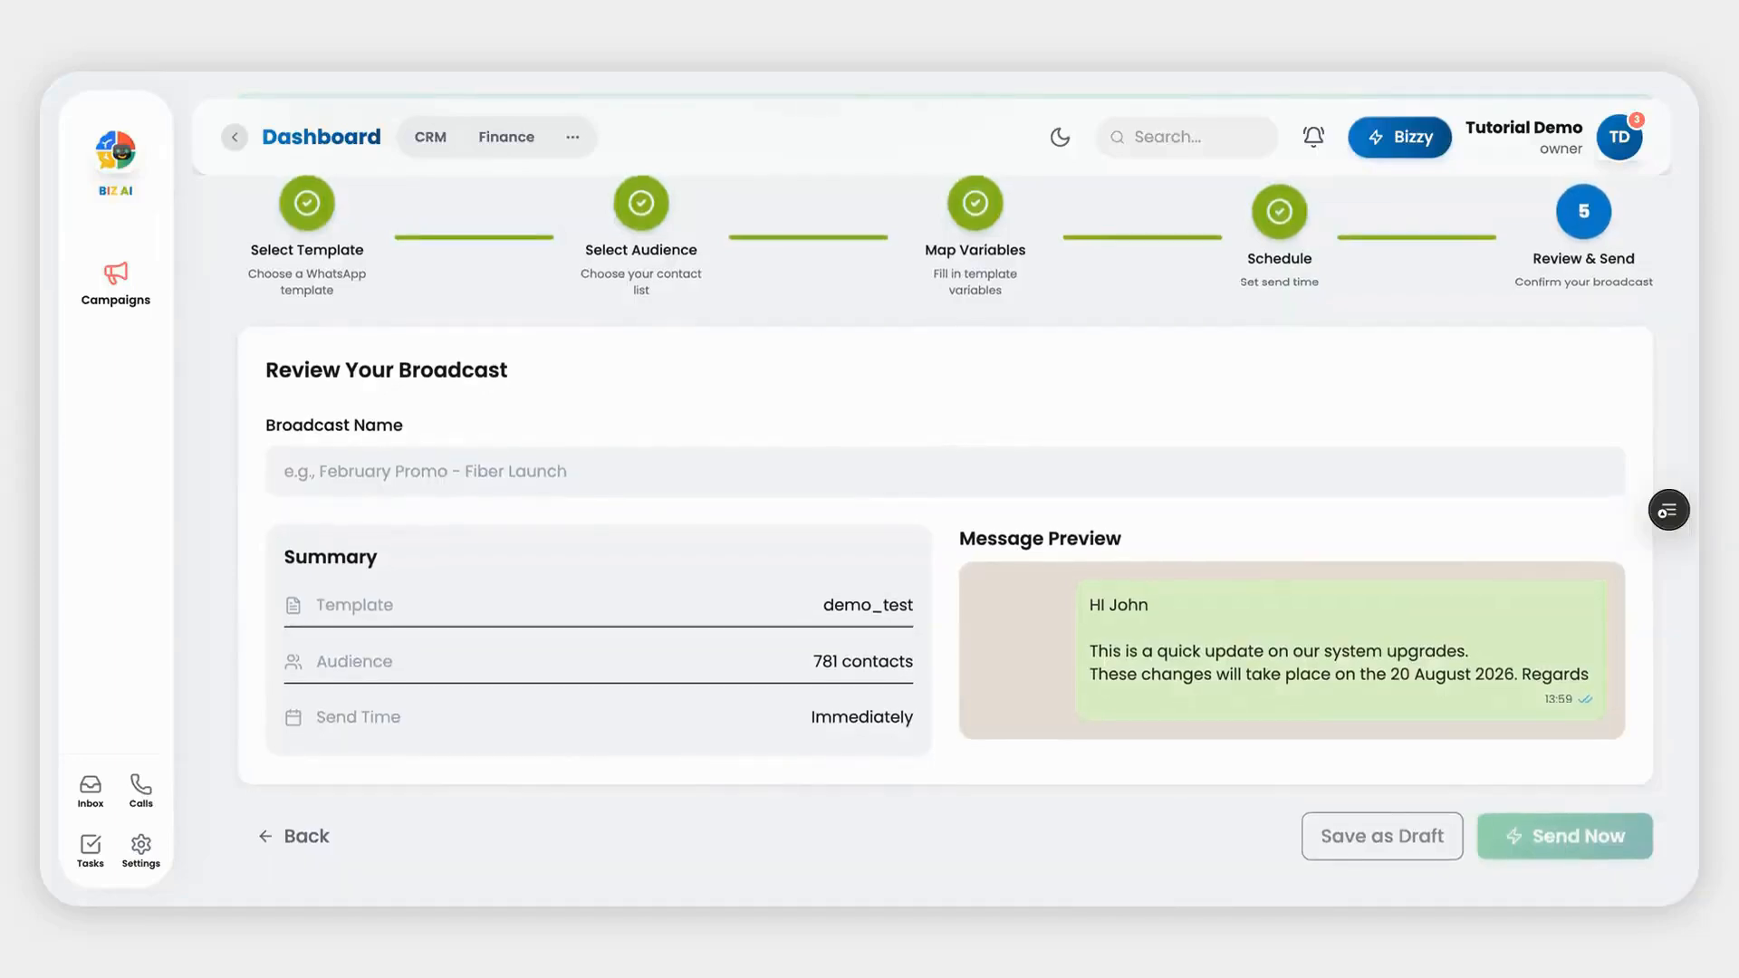
left_click(554, 454)
type("De,o")
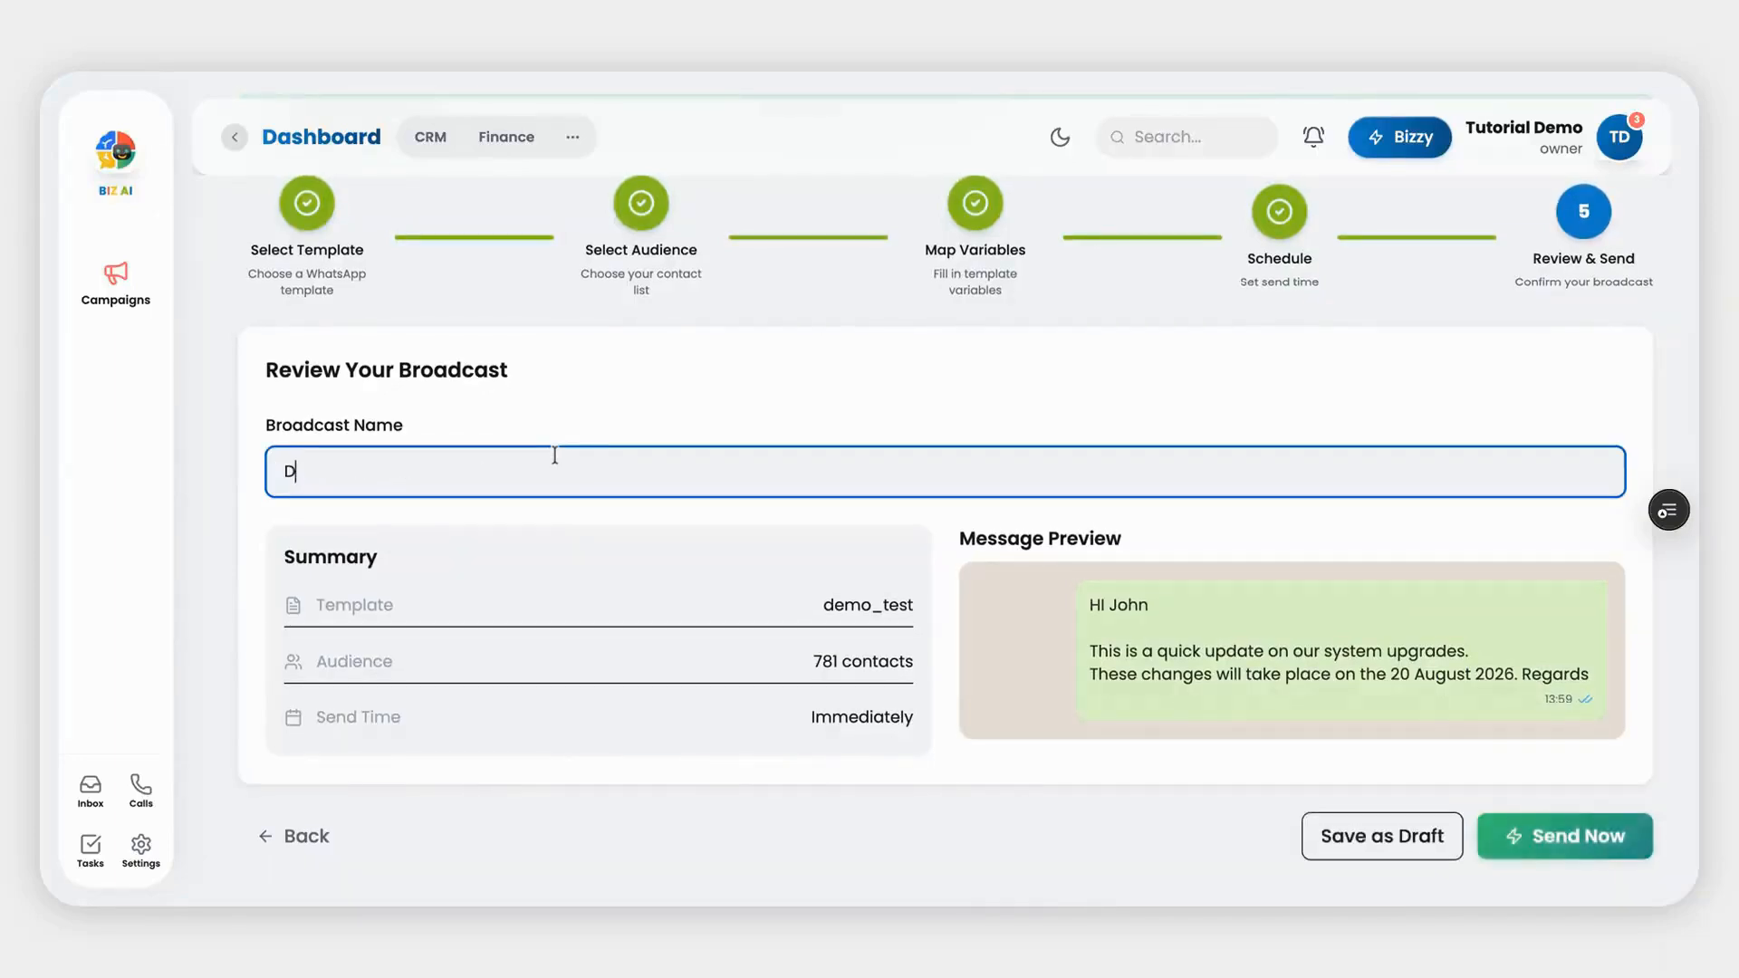
key("BackSpace")
key("BackSpace")
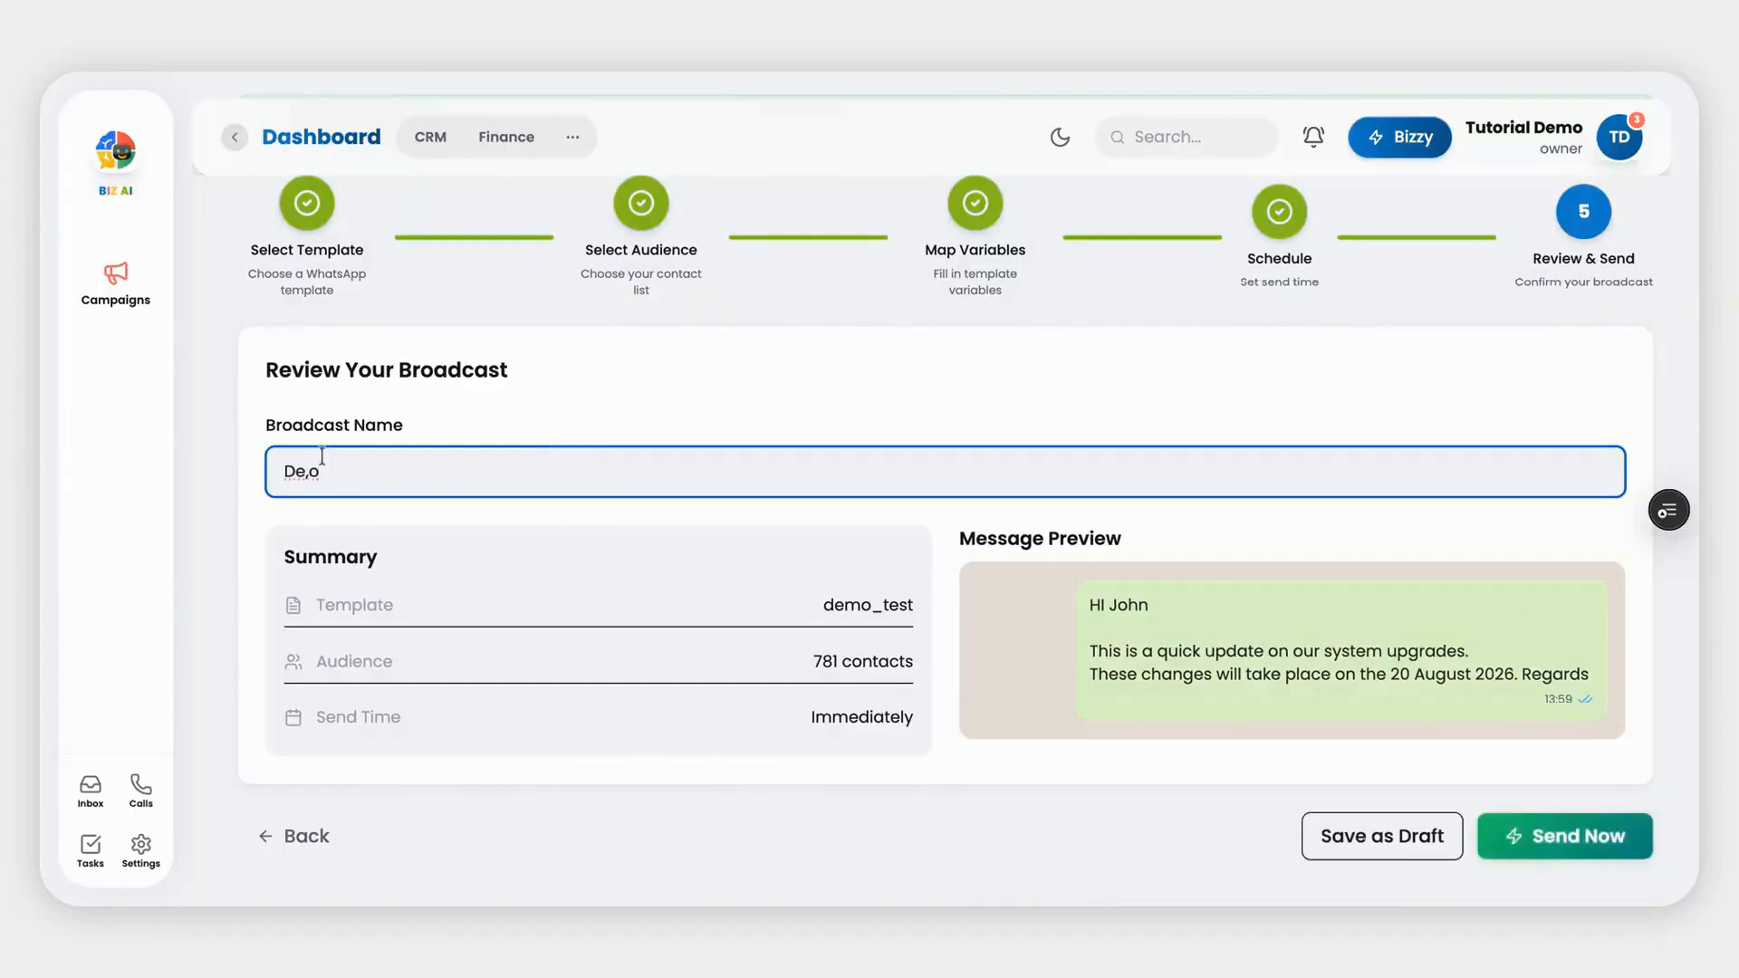
type("mo")
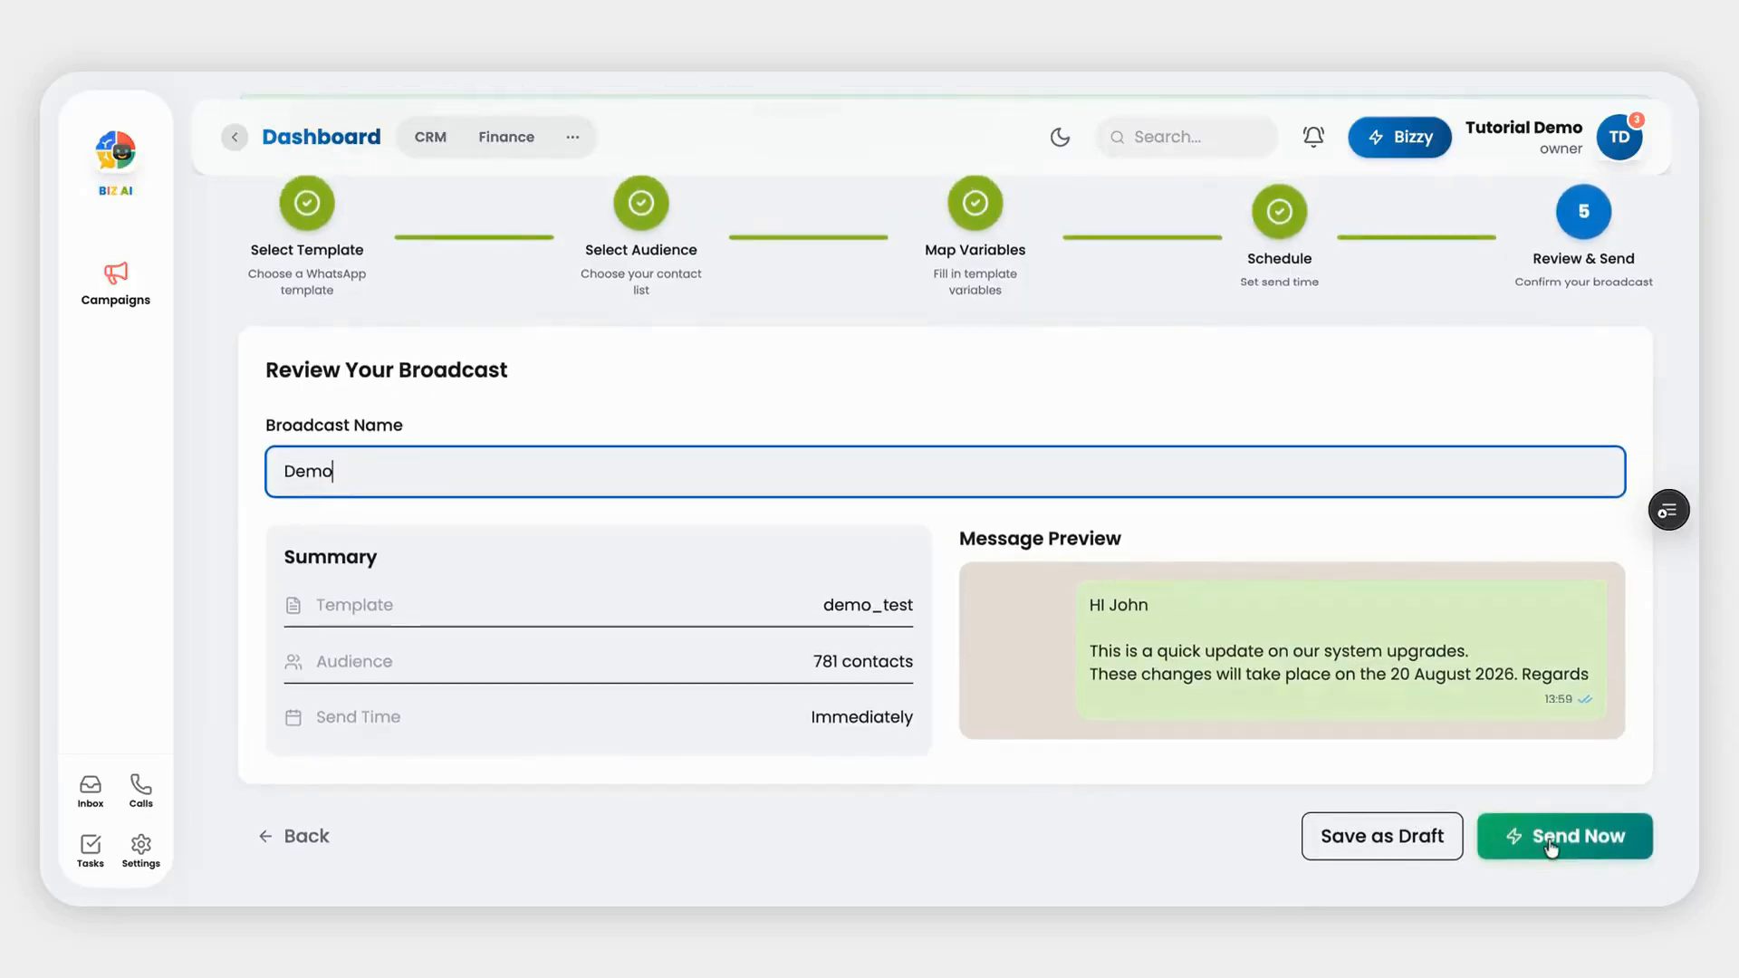
left_click(1021, 809)
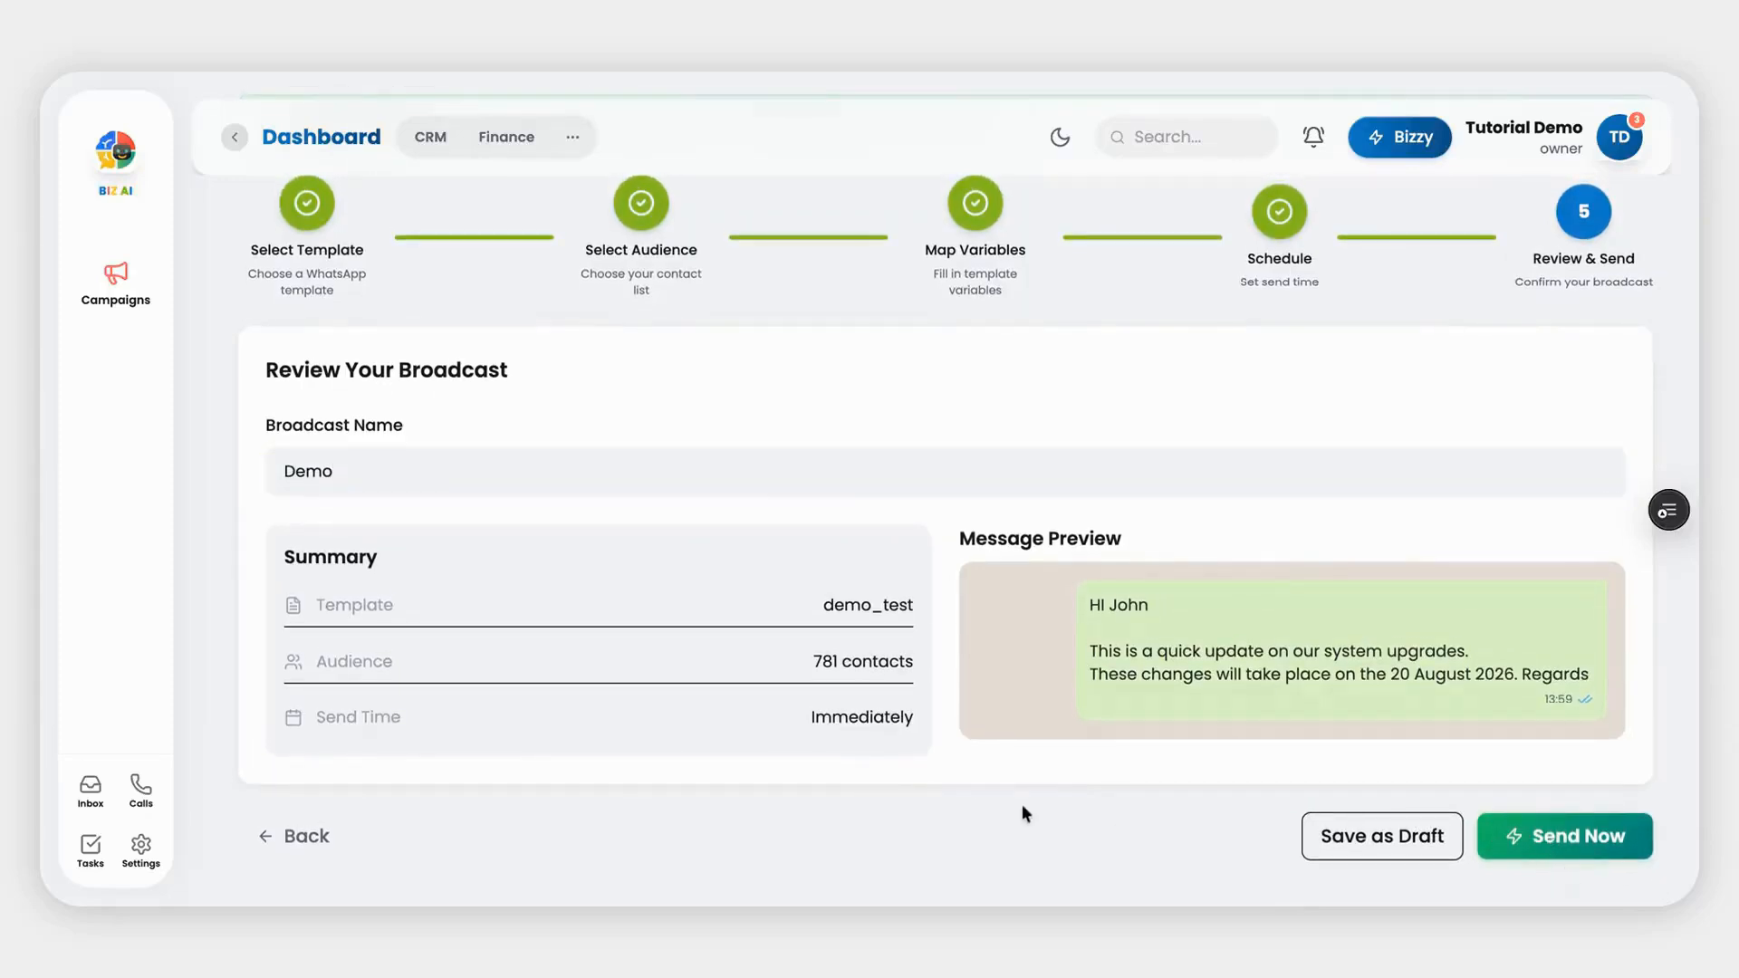